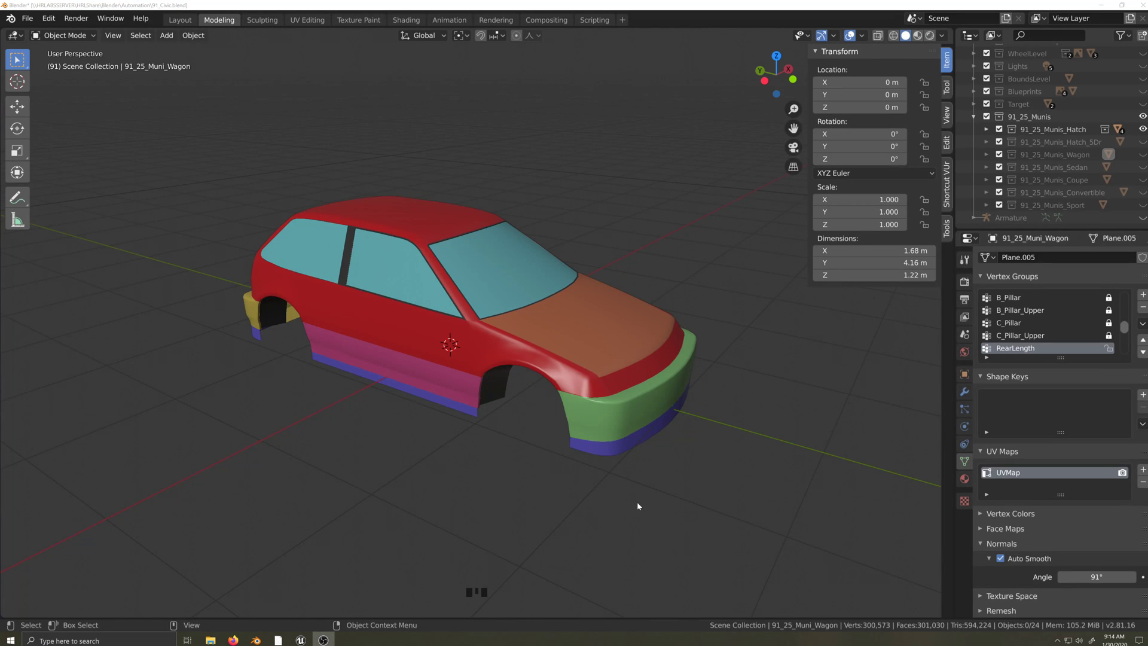
# - Preview the body variants one at a time, from the 91_25_Munis_Hatch collection through 91_25_Munis_Sport
pyautogui.click(616, 363)
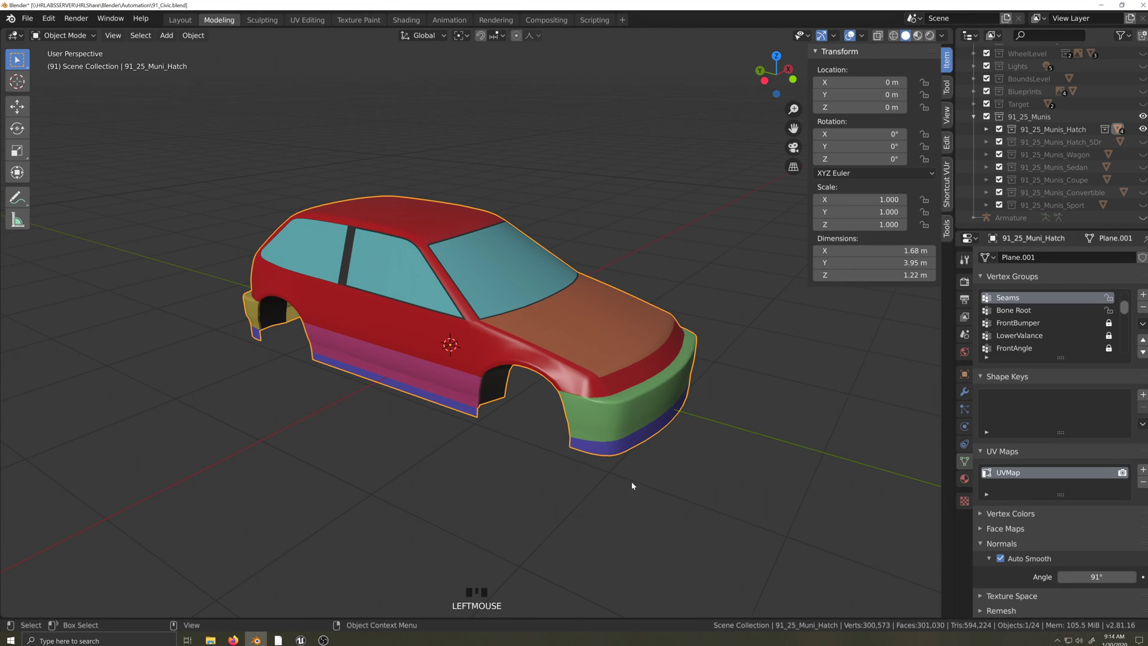
pyautogui.press('`')
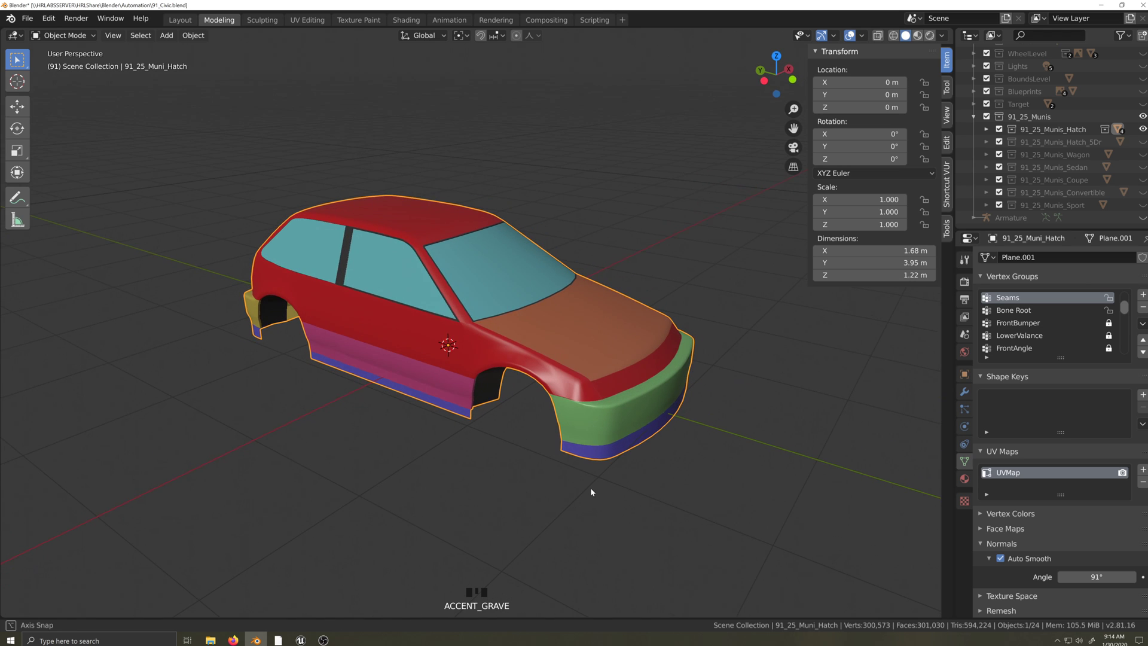
pyautogui.click(1142, 129)
pyautogui.click(1143, 142)
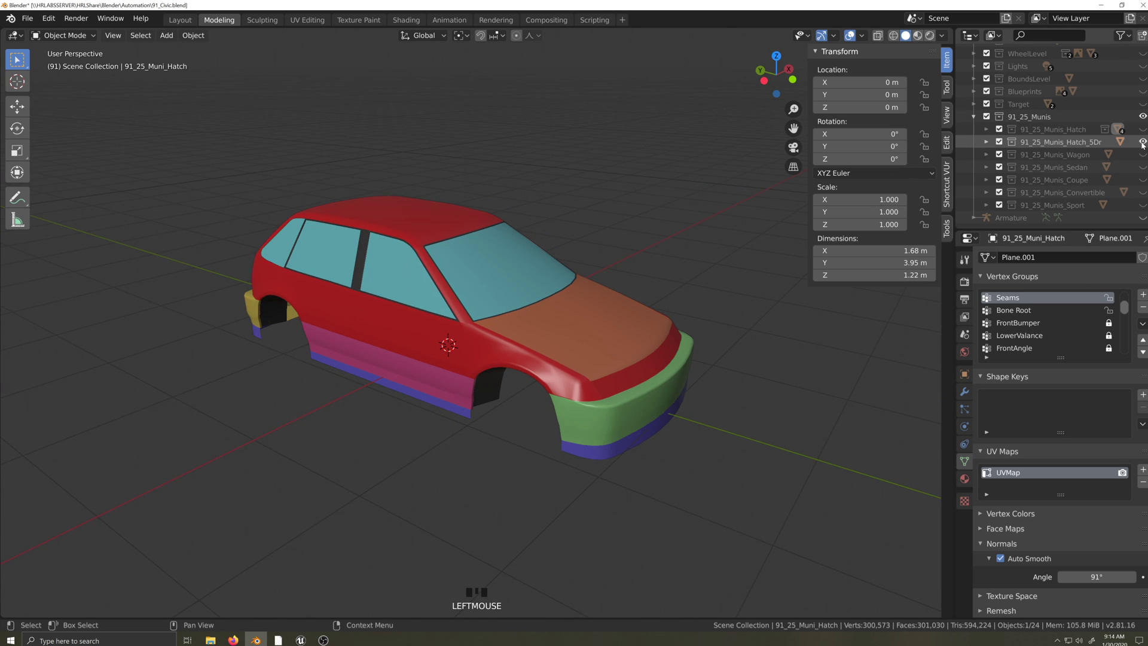
pyautogui.click(1142, 142)
pyautogui.click(1142, 155)
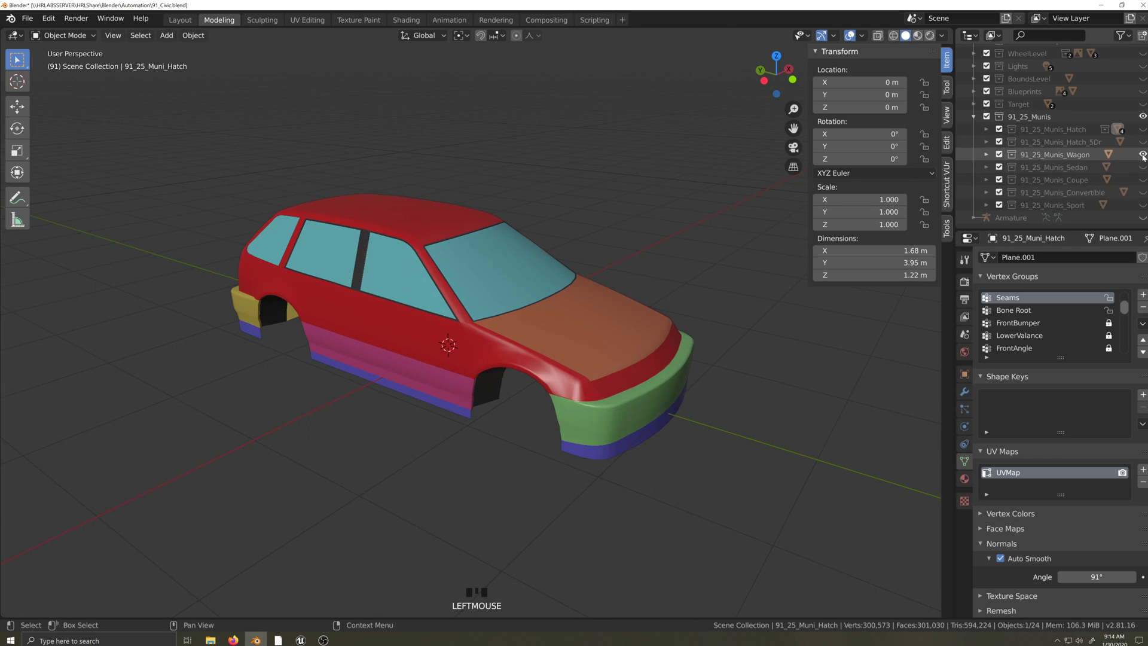
pyautogui.click(1142, 155)
pyautogui.click(1142, 168)
pyautogui.click(1142, 168)
pyautogui.click(1142, 180)
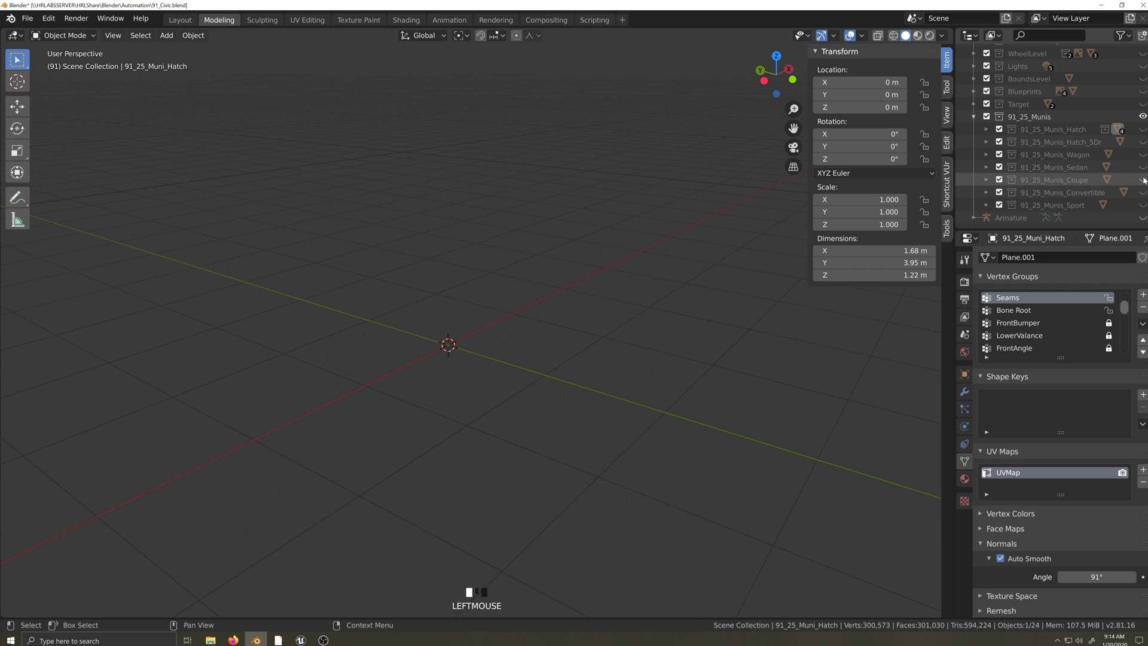
pyautogui.click(1142, 180)
pyautogui.click(1142, 193)
pyautogui.click(1142, 193)
pyautogui.click(1142, 205)
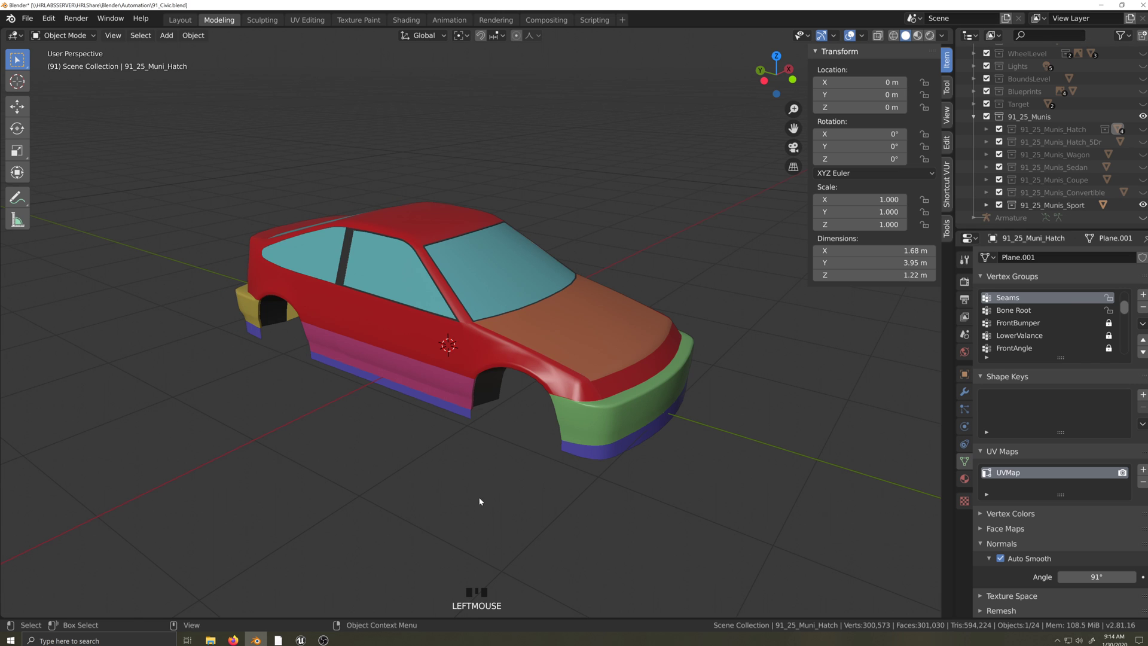
pyautogui.press('`')
pyautogui.moveTo(533, 495); pyautogui.dragTo(505, 490, button='middle')
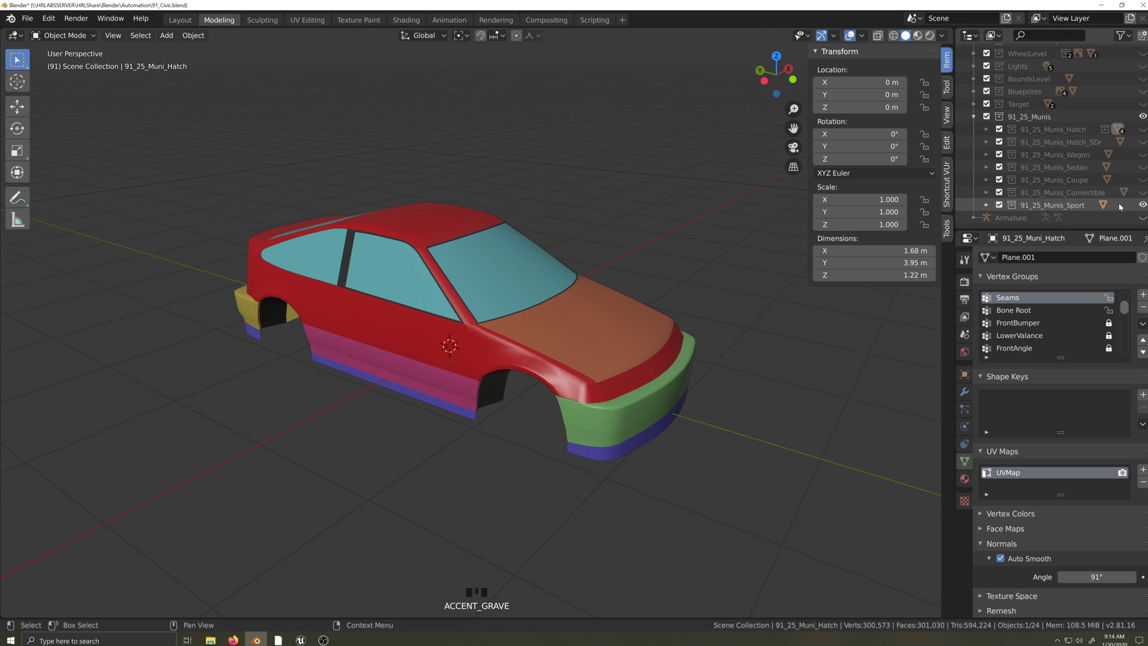
pyautogui.moveTo(506, 490)
pyautogui.mouseDown(button='middle')
pyautogui.moveTo(533, 492)
pyautogui.moveTo(486, 498)
pyautogui.mouseUp(button='middle')
# - Preview the body variants in reverse order, from the 91_25_Munis_Convertible collection back to 91_25_Munis_Hatch_5Dr
pyautogui.click(1143, 205)
pyautogui.click(1143, 195)
pyautogui.click(1144, 197)
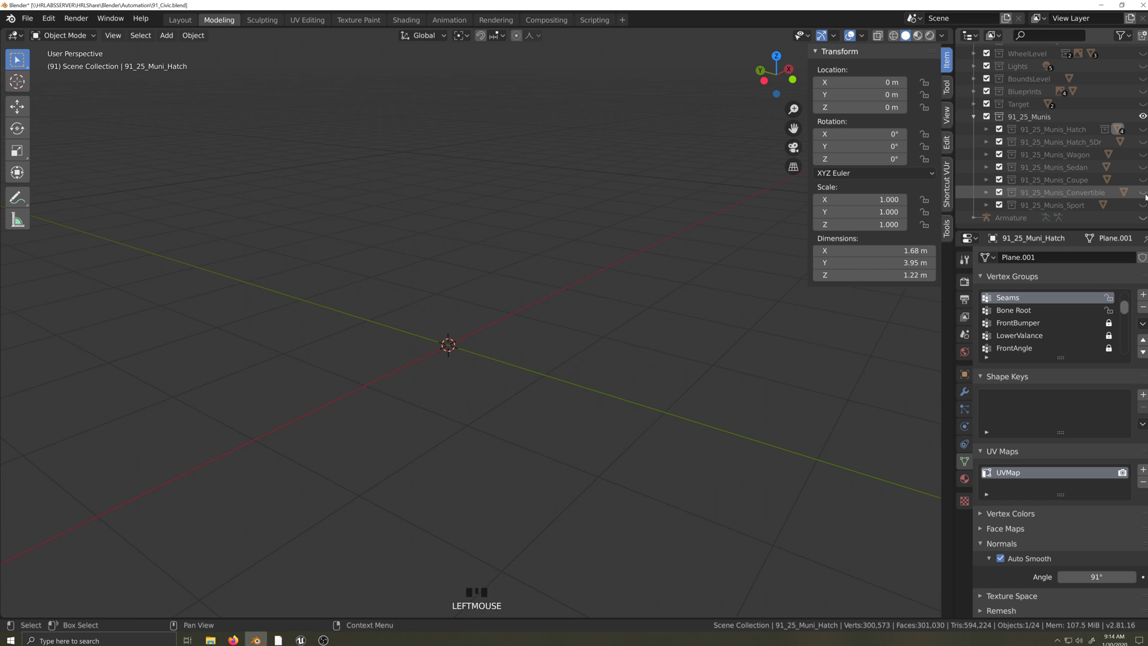
pyautogui.click(1143, 180)
pyautogui.click(1142, 180)
pyautogui.click(1142, 168)
pyautogui.click(1143, 167)
pyautogui.click(1143, 155)
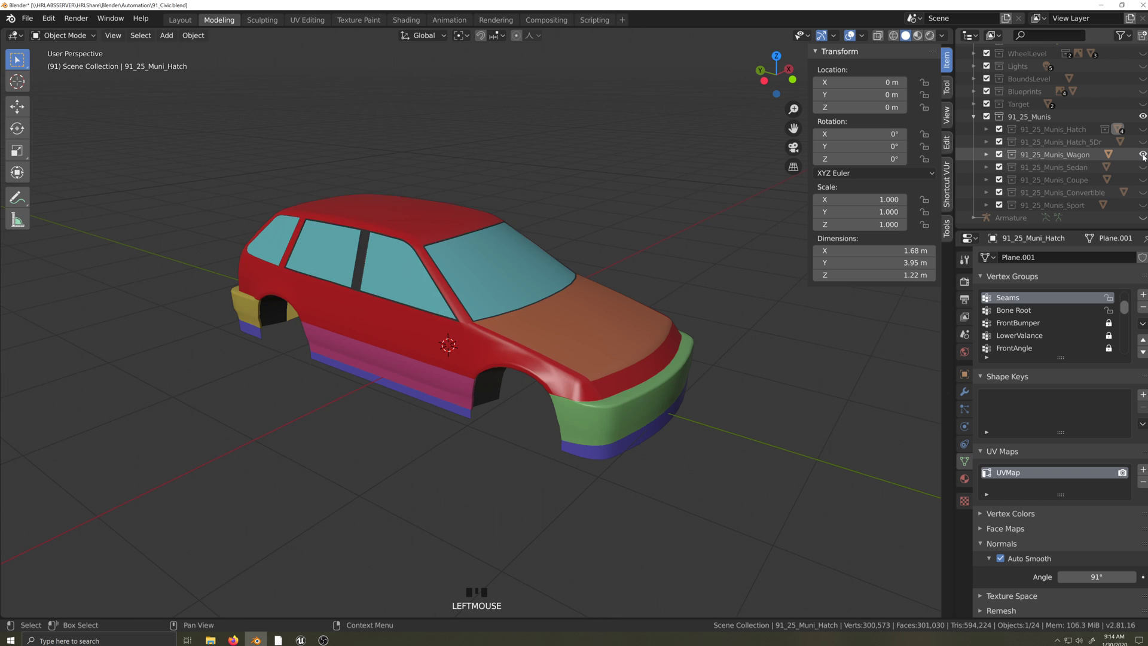
pyautogui.click(1143, 155)
pyautogui.click(1143, 143)
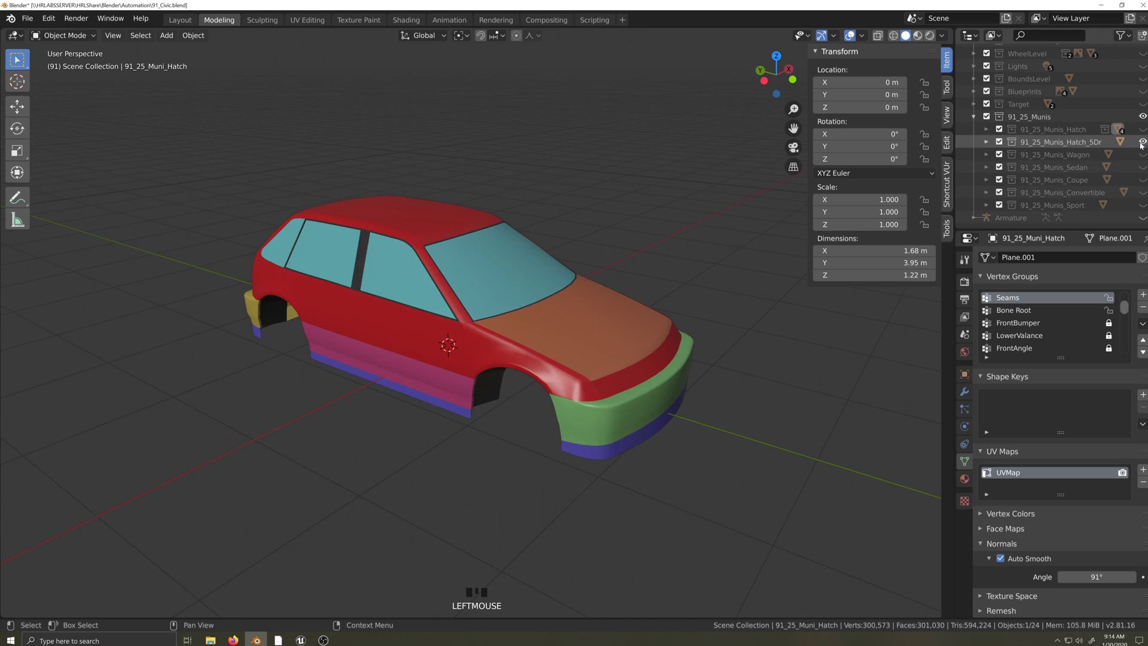
pyautogui.click(1143, 142)
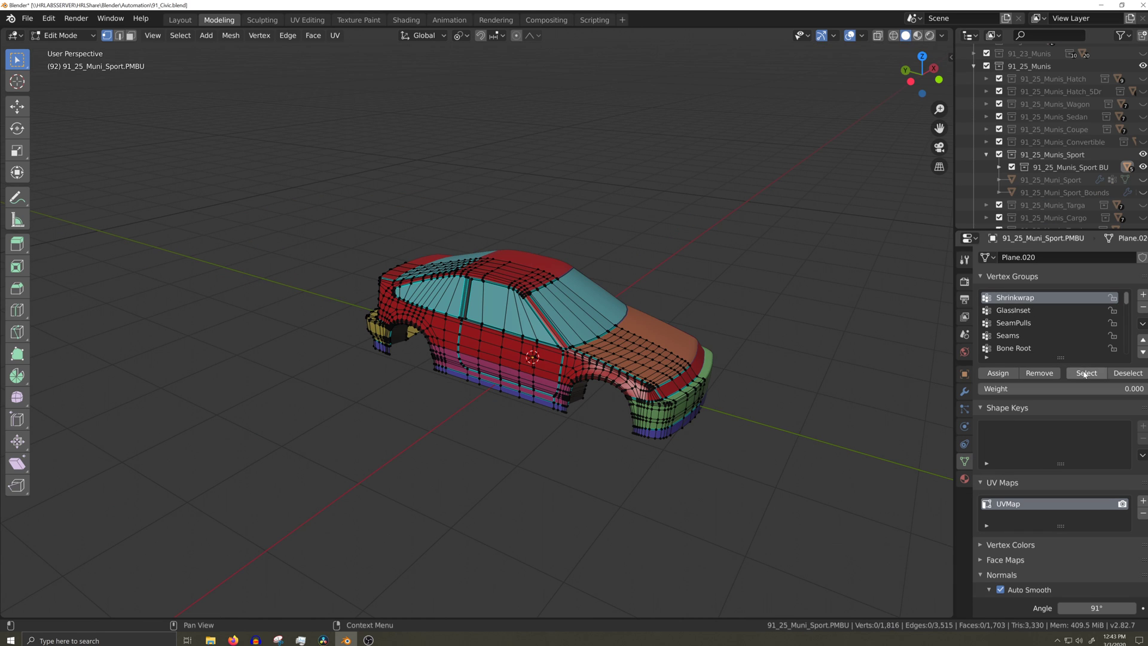
# - Select the vertices of the Shrinkwrap vertex group on the sport body and set the group weight value to 1
pyautogui.click(1085, 373)
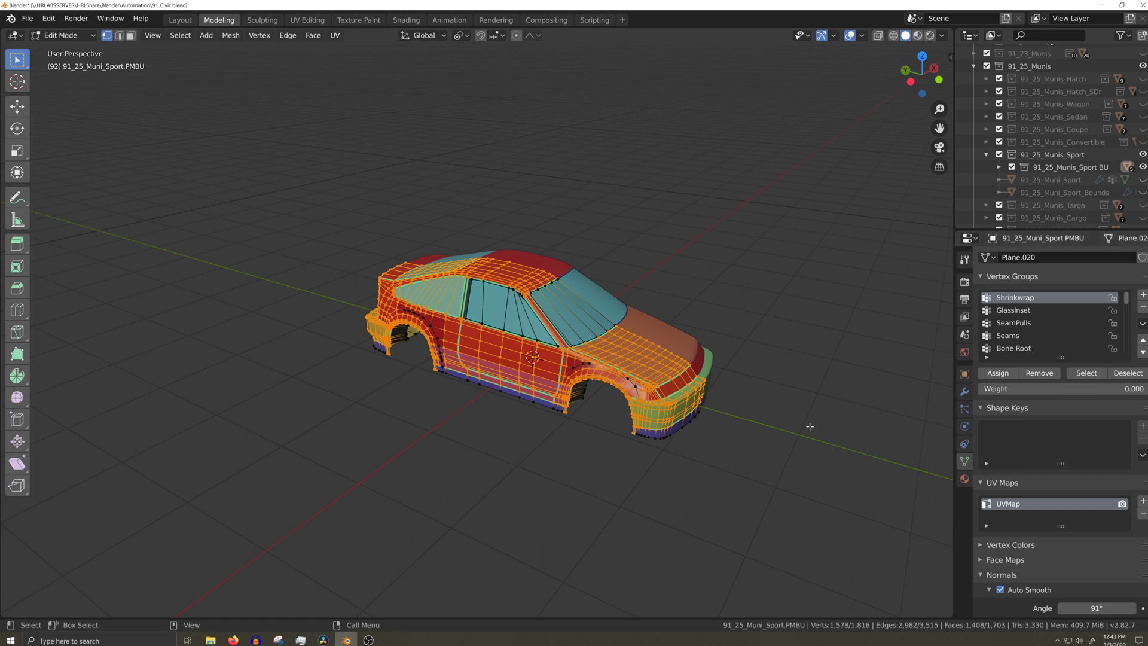
pyautogui.click(1064, 389)
pyautogui.write('1')
pyautogui.press('Return')
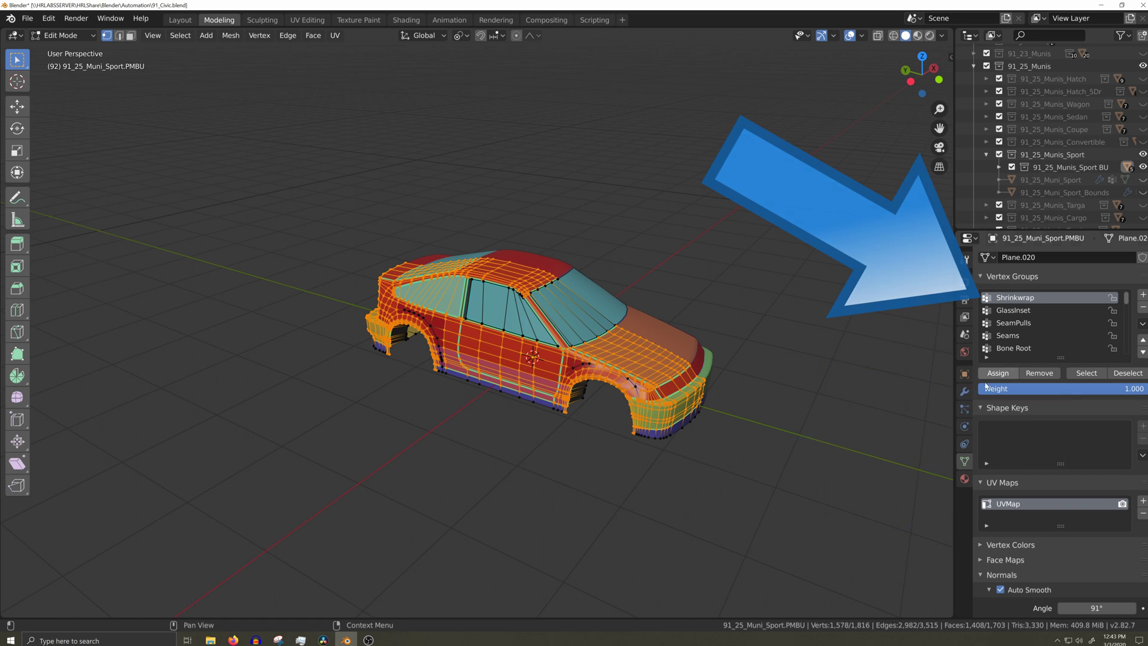
# - Clear the vertex selection and select the vertices of the GlassInset vertex group
pyautogui.hotkey('alt', 'a')
pyautogui.click(1021, 313)
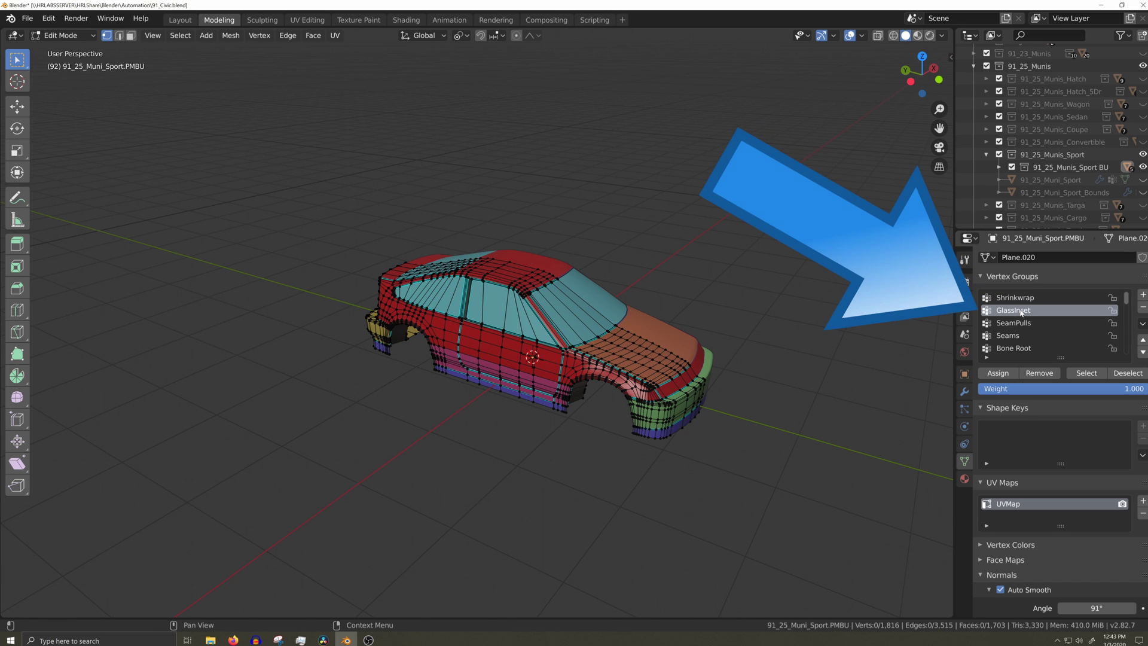
pyautogui.click(1086, 373)
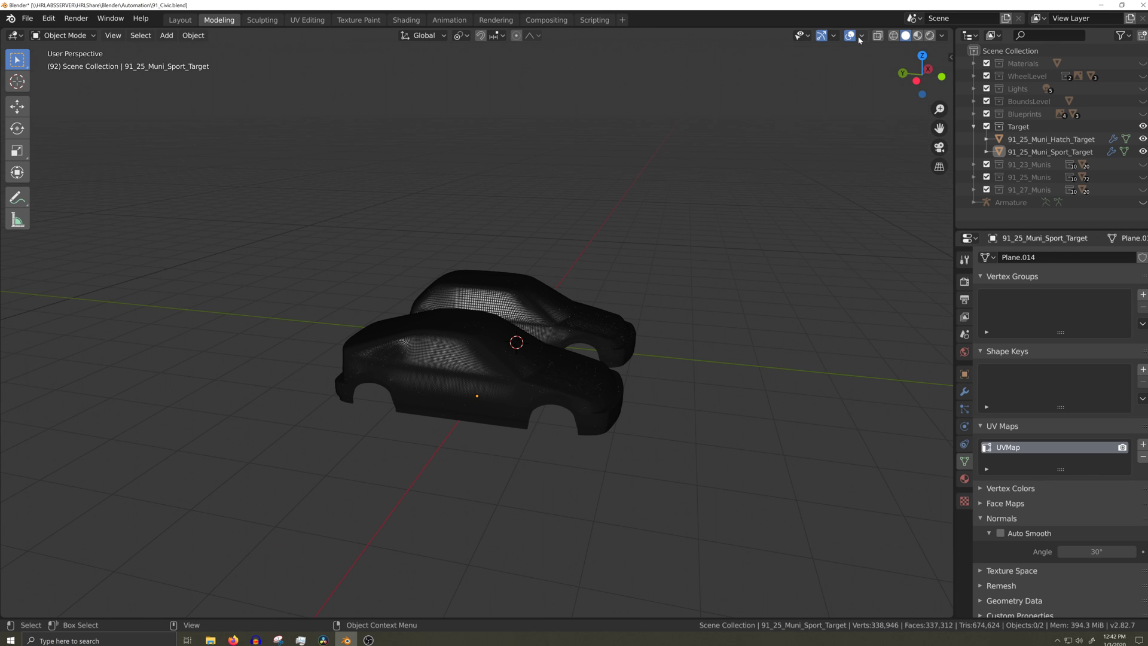
# - Turn off the wireframe overlay to view the shaded hatch and sport target bodies
pyautogui.click(862, 35)
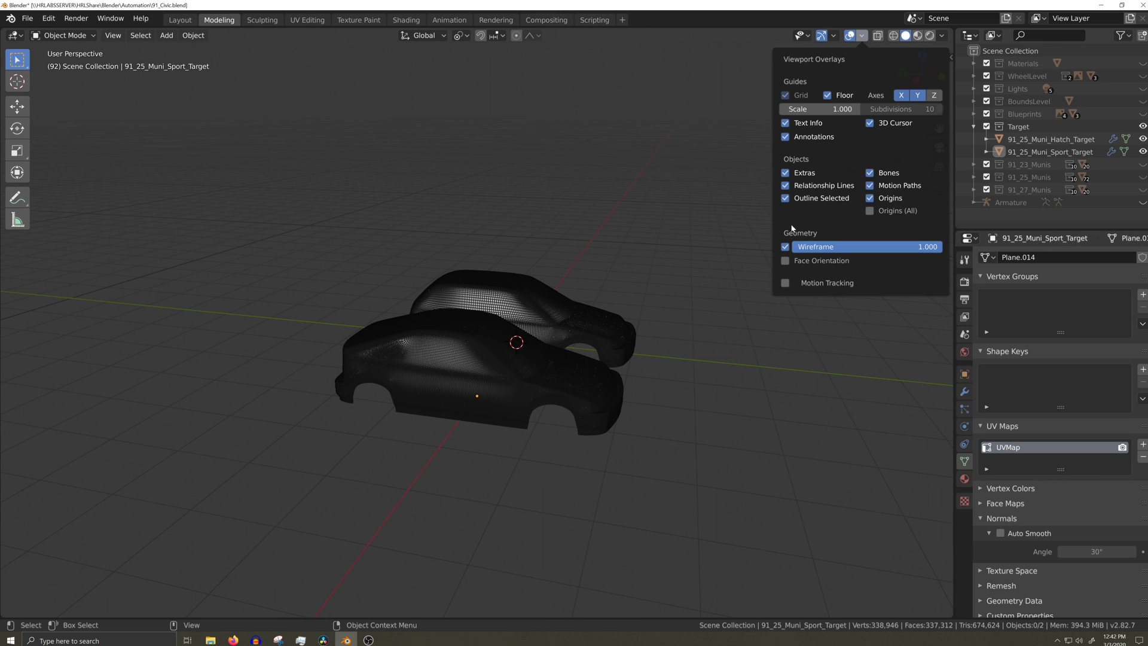
pyautogui.click(786, 248)
pyautogui.moveTo(707, 336); pyautogui.dragTo(784, 336, button='middle')
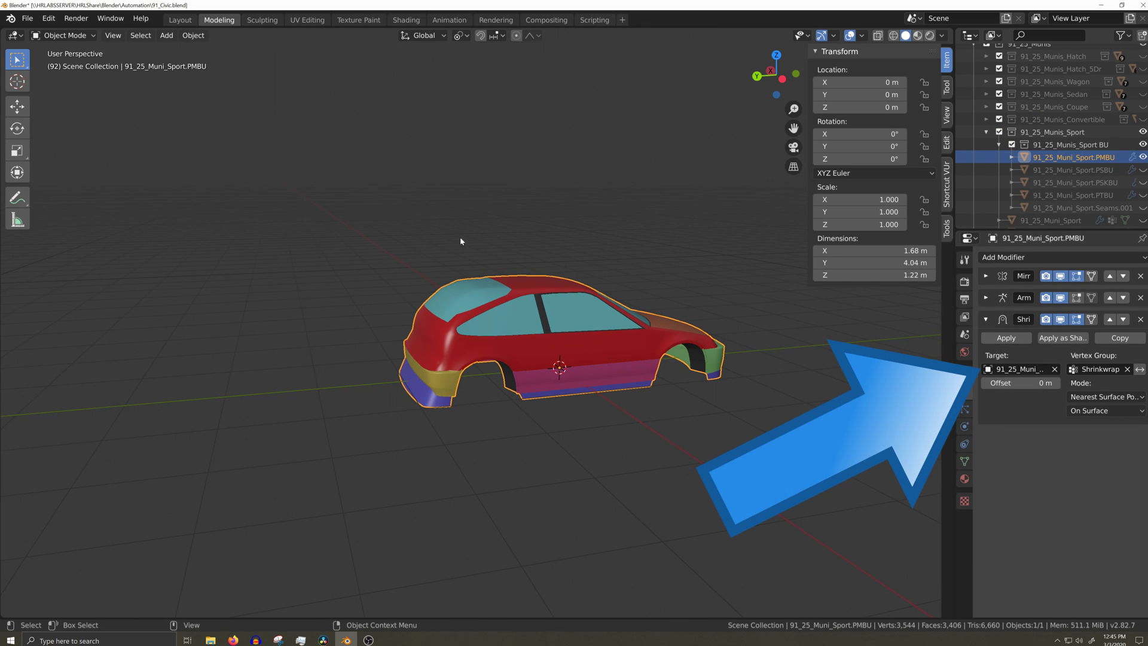
# - Set the Shrinkwrap modifier's target on 91_25_Muni_Sport.PMBU to 91_25_Muni_Sport_Target
pyautogui.click(1030, 372)
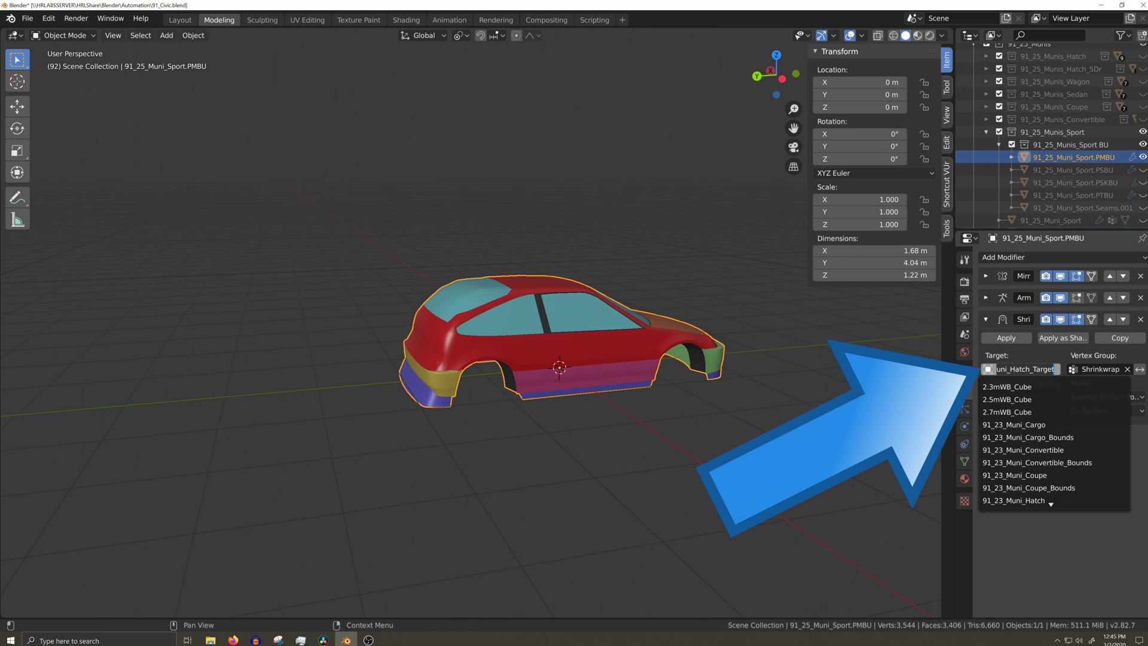
pyautogui.write('target')
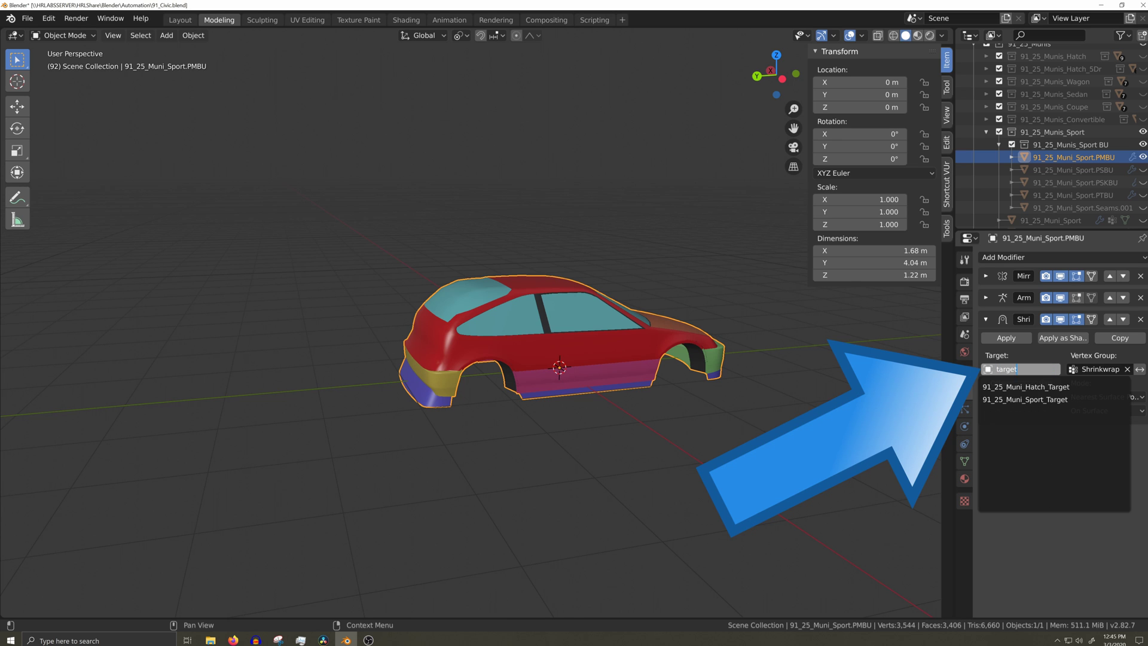
pyautogui.click(1046, 399)
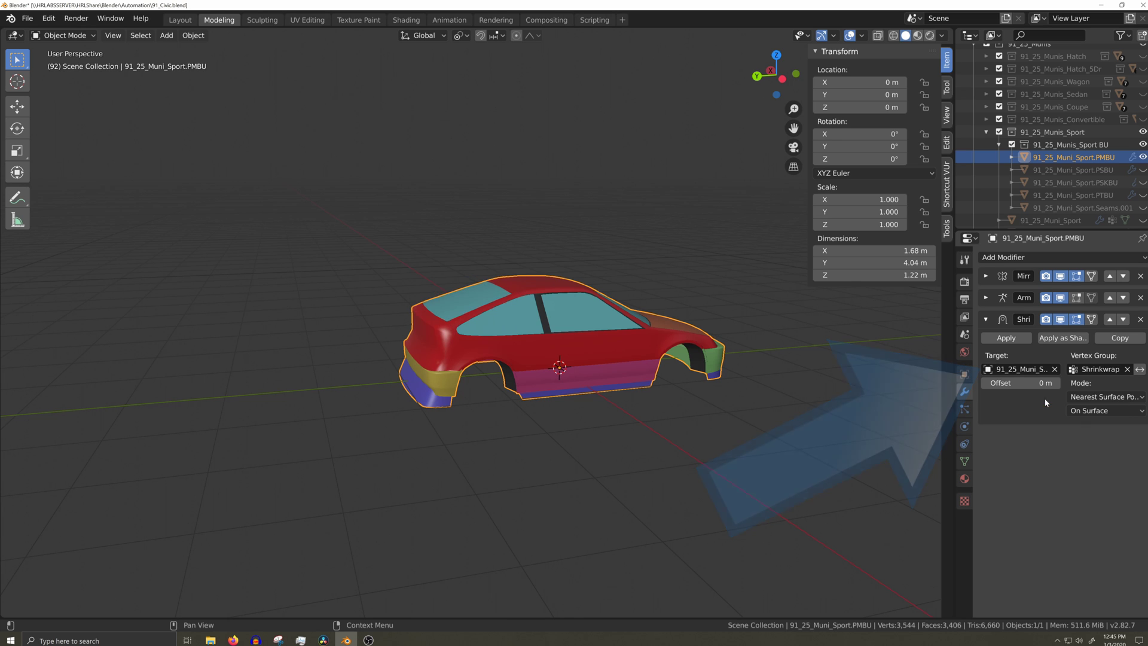
pyautogui.moveTo(613, 440); pyautogui.dragTo(573, 437, button='middle')
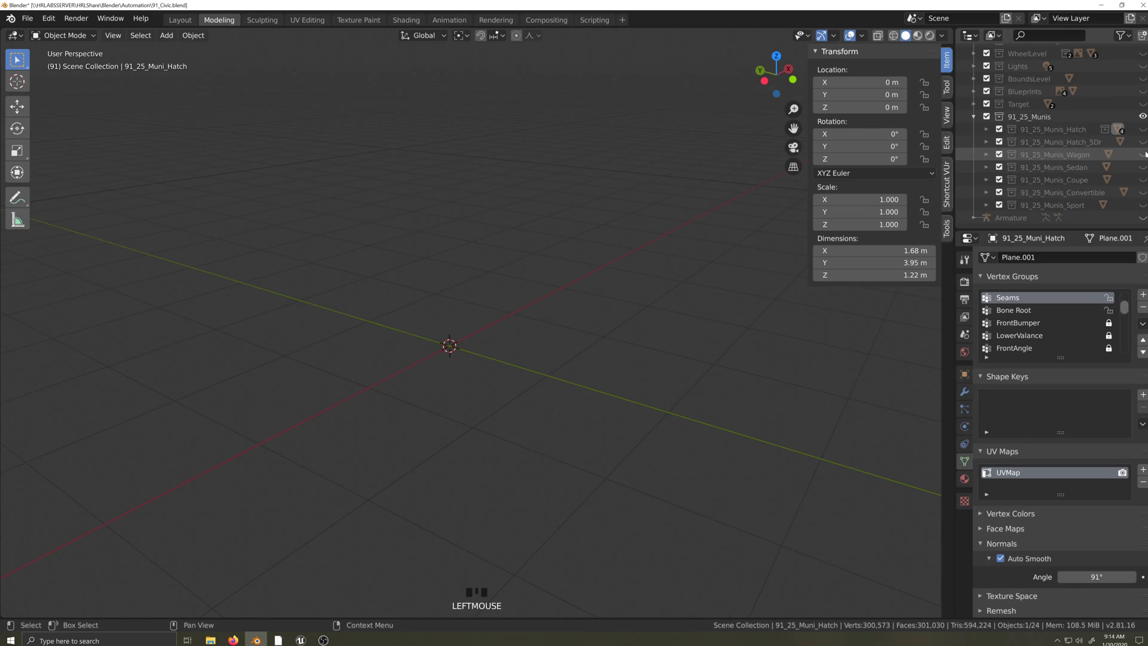
# - Create a new collection inside 91_25_Munis and rename it 91_25_Munis_Cargo
pyautogui.click(518, 388)
pyautogui.click(1029, 116)
pyautogui.click(1141, 39)
pyautogui.doubleClick(1044, 217)
pyautogui.press('BackSpace')
pyautogui.press('BackSpace')
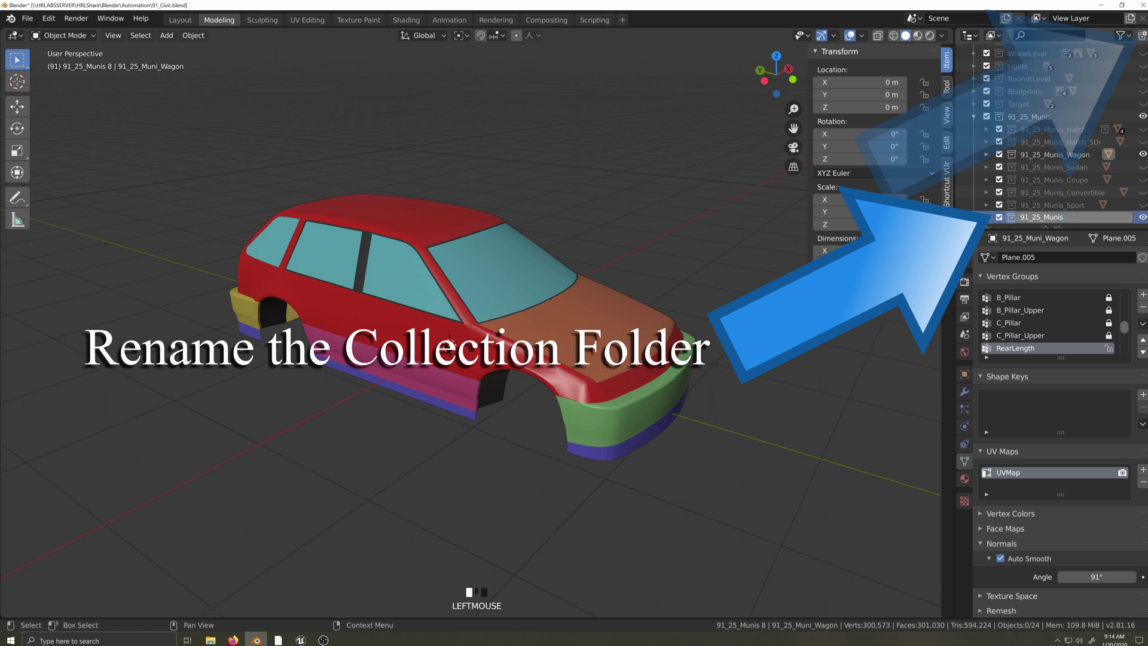
pyautogui.write('_Cargo')
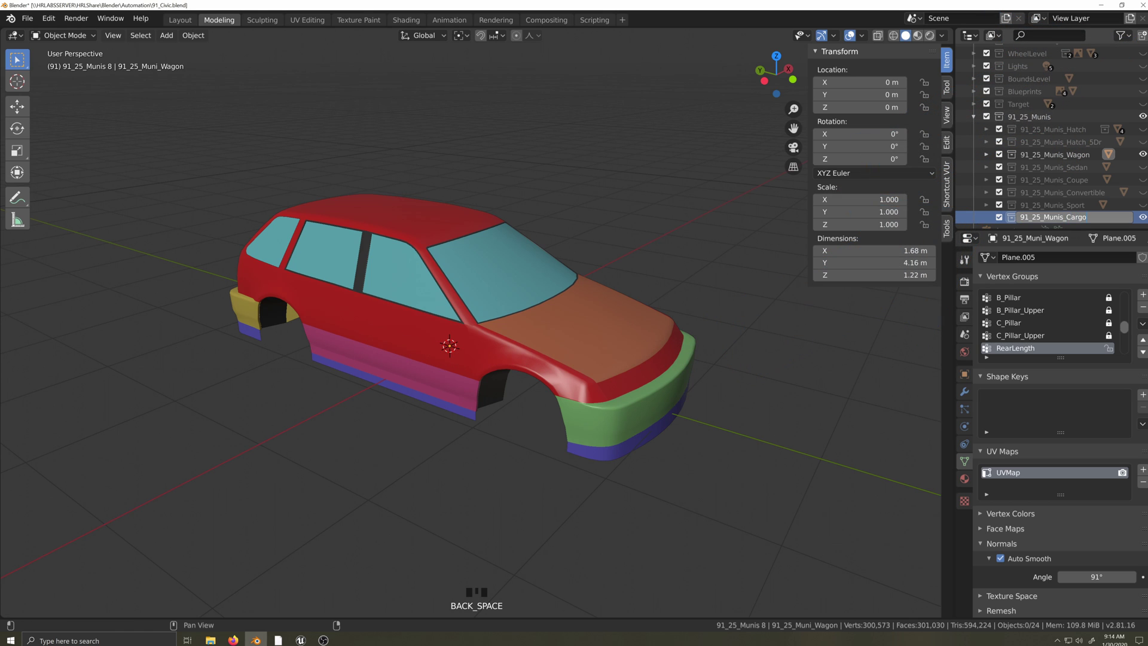
pyautogui.press('Return')
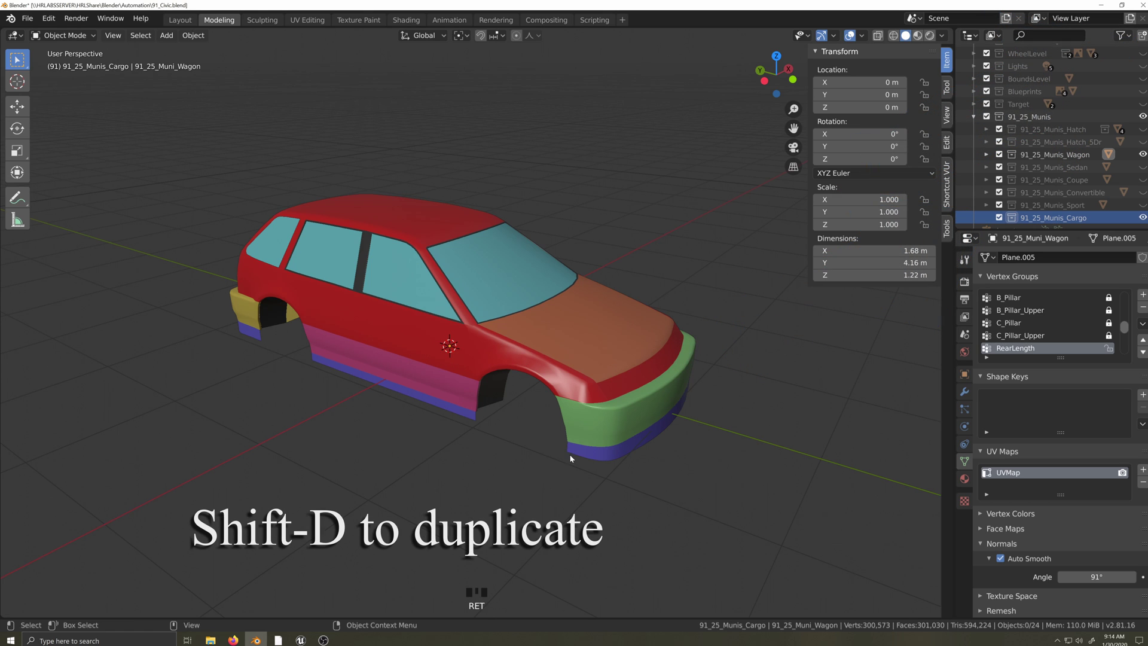
# - Duplicate the wagon body in place and move the copy to the 91_25_Munis_Cargo collection
pyautogui.click(491, 347)
pyautogui.hotkey('shift', 'd')
pyautogui.rightClick(473, 386)
pyautogui.press('m')
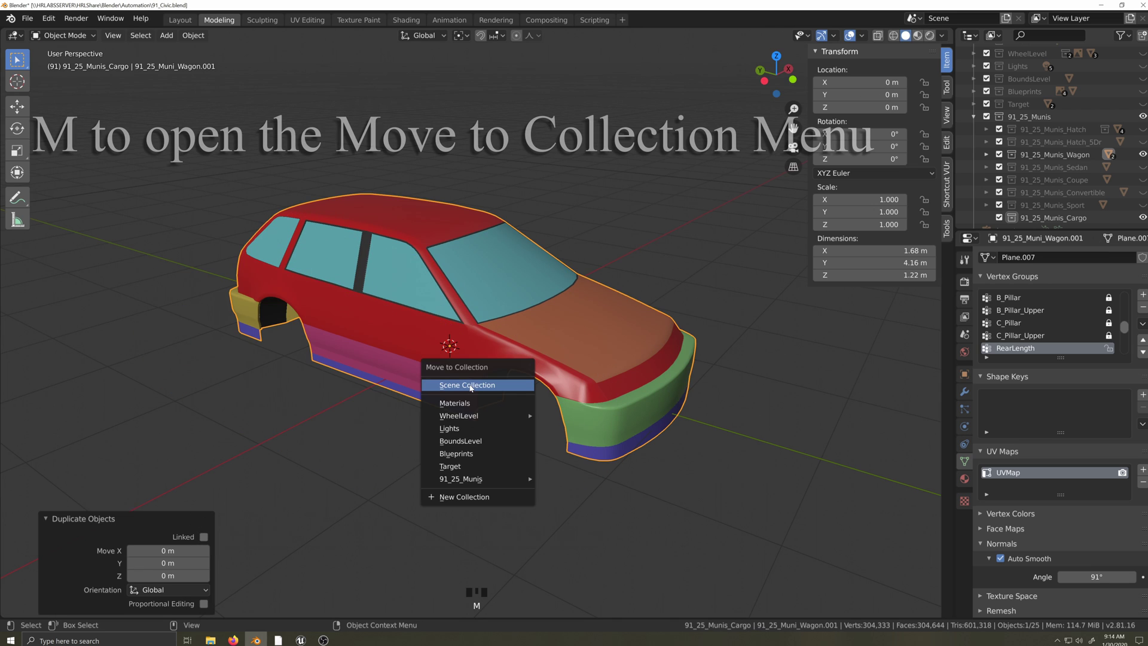
pyautogui.moveTo(473, 479)
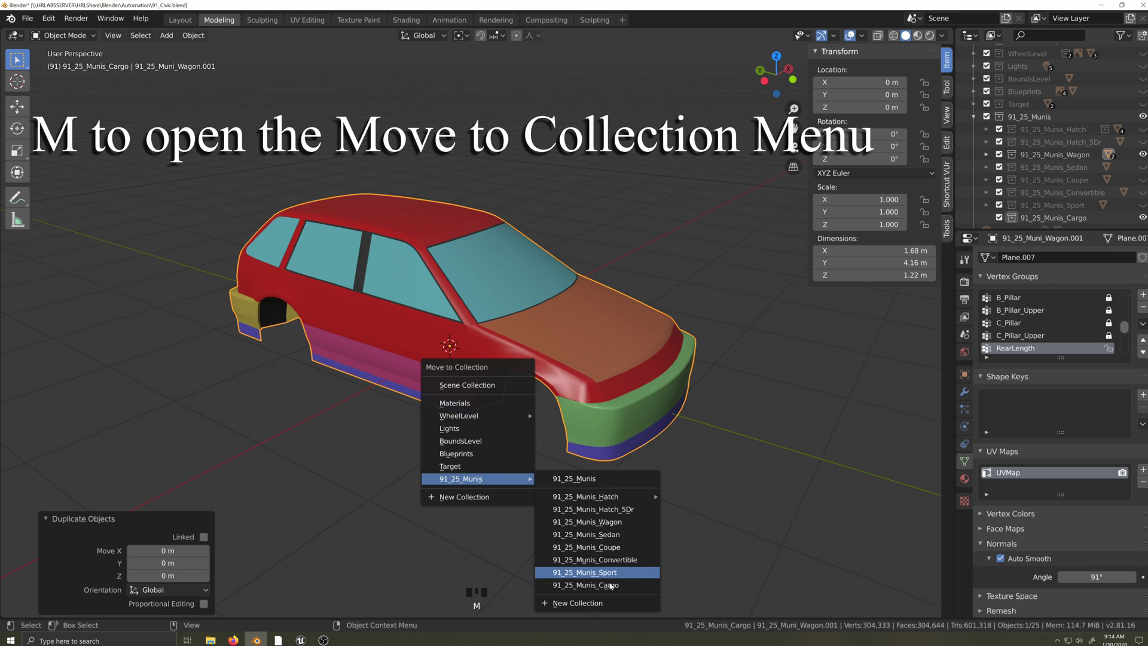
pyautogui.click(610, 578)
pyautogui.scroll(-2, 1111, 148)
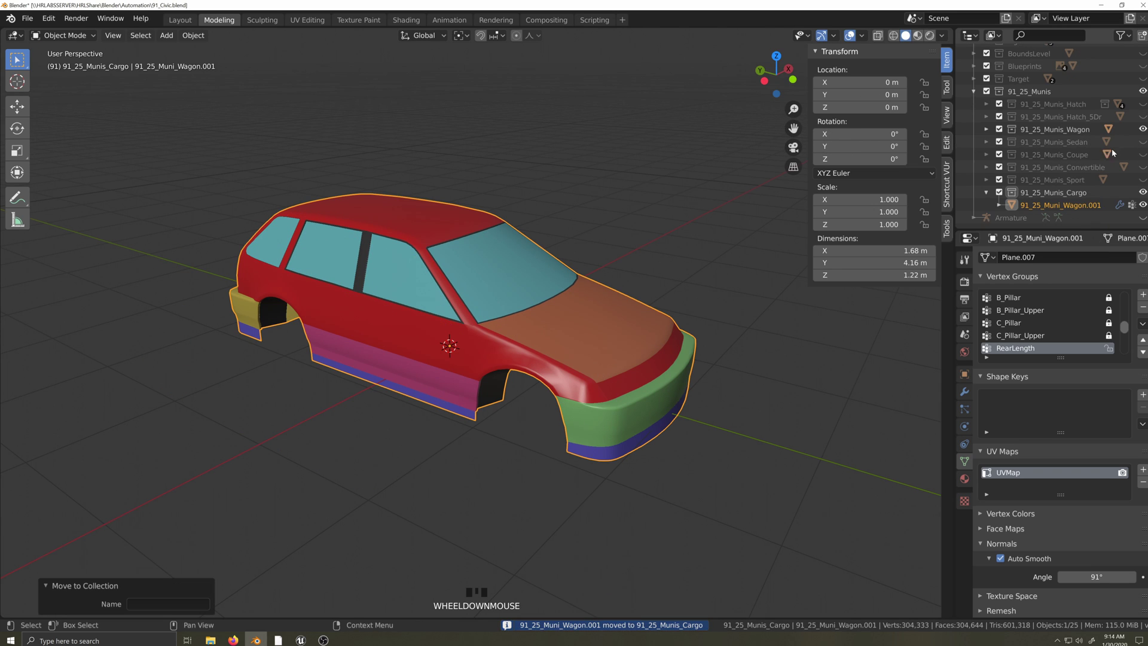
# - Rename the duplicated wagon body as 91_25_Muni_Cargo
pyautogui.click(1060, 204)
pyautogui.press('BackSpace')
pyautogui.press('BackSpace')
pyautogui.press('BackSpace')
pyautogui.press('BackSpace')
pyautogui.press('BackSpace')
pyautogui.press('BackSpace')
pyautogui.press('BackSpace')
pyautogui.press('BackSpace')
pyautogui.write('Car')
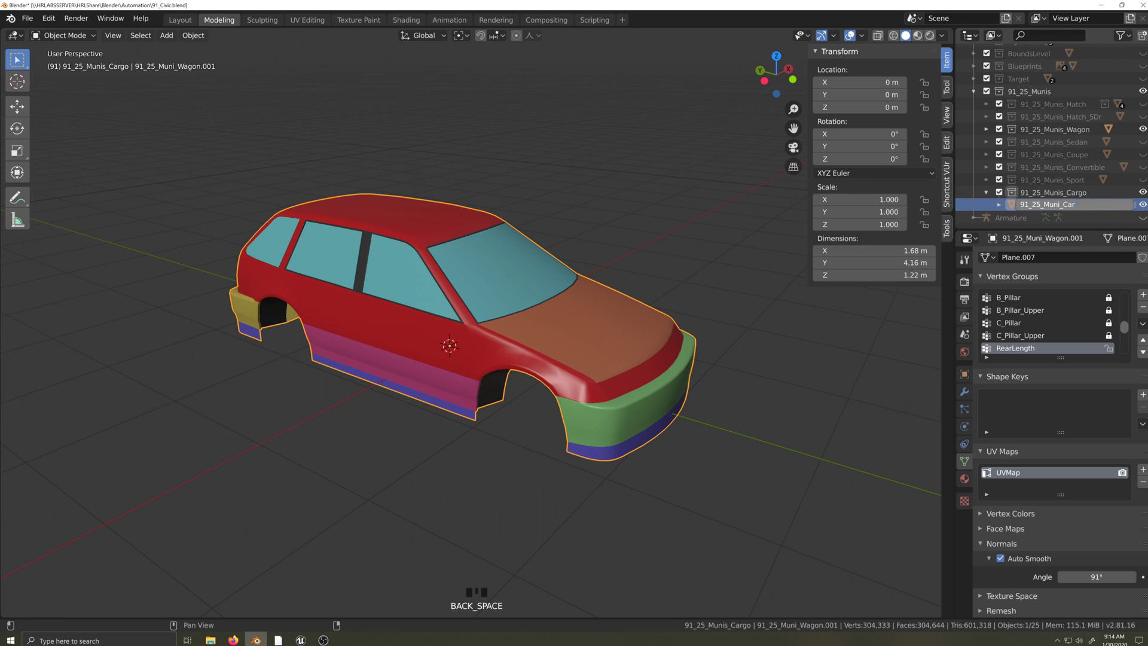
pyautogui.press('Return')
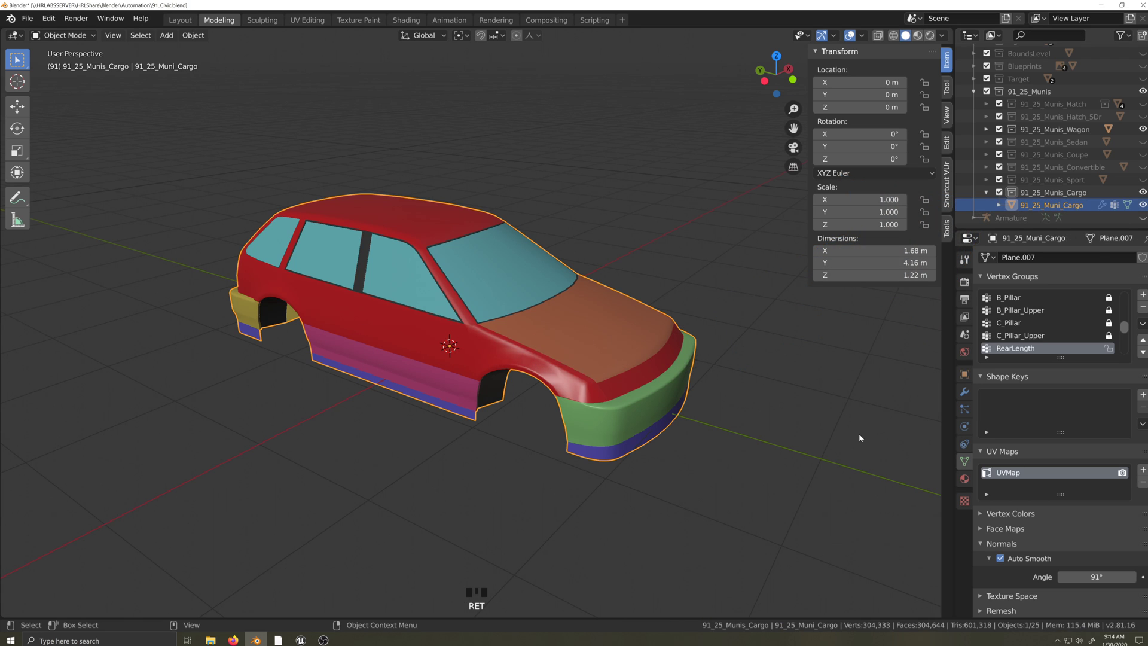
# - Return to Object Mode, hide the 91_25_Munis_Wagon collection, and make the 91_25_Muni_Cargo body the active selection
pyautogui.click(379, 350)
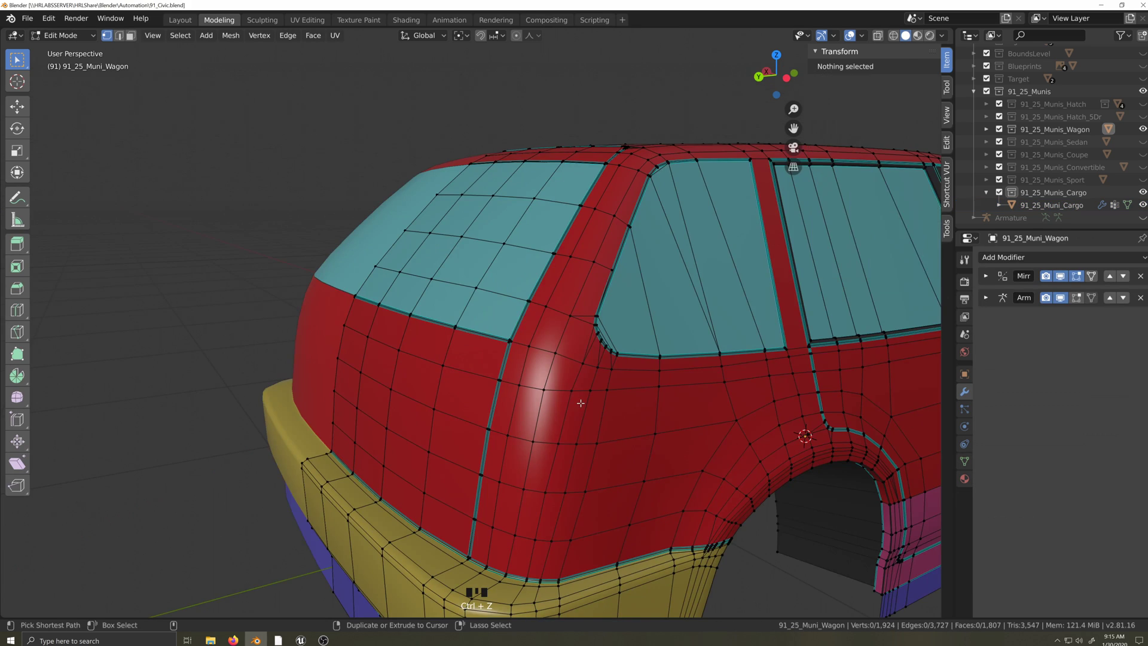
pyautogui.scroll(5, 581, 404)
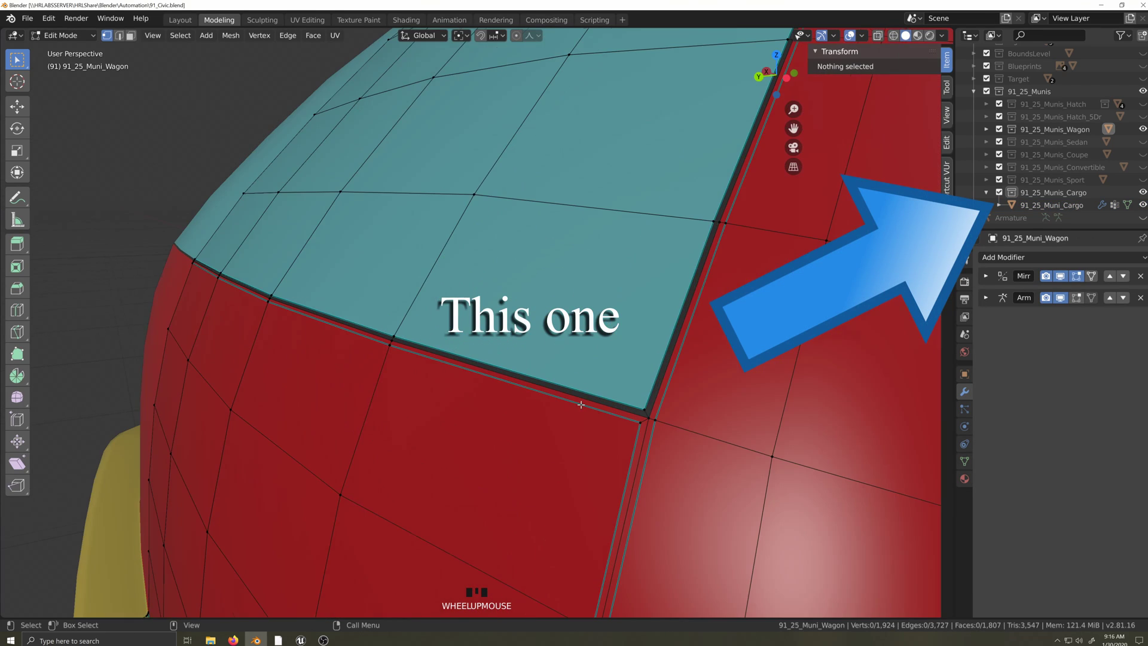
pyautogui.press('Tab')
pyautogui.scroll(-10, 581, 404)
pyautogui.hotkey('shift', '`')
pyautogui.click(1143, 129)
pyautogui.click(1110, 208)
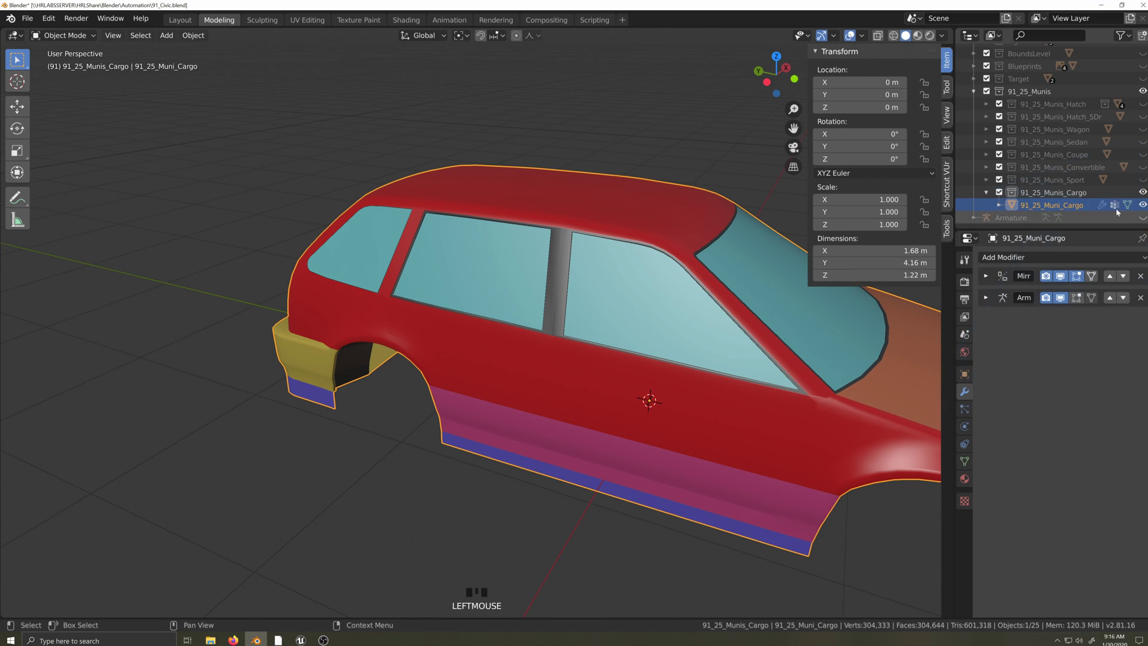
# - In Edit Mode on the cargo body, connect the two vertices across the seam at the rear glass's lower corner with an edge
pyautogui.press('Tab')
pyautogui.hotkey('shift', '`')
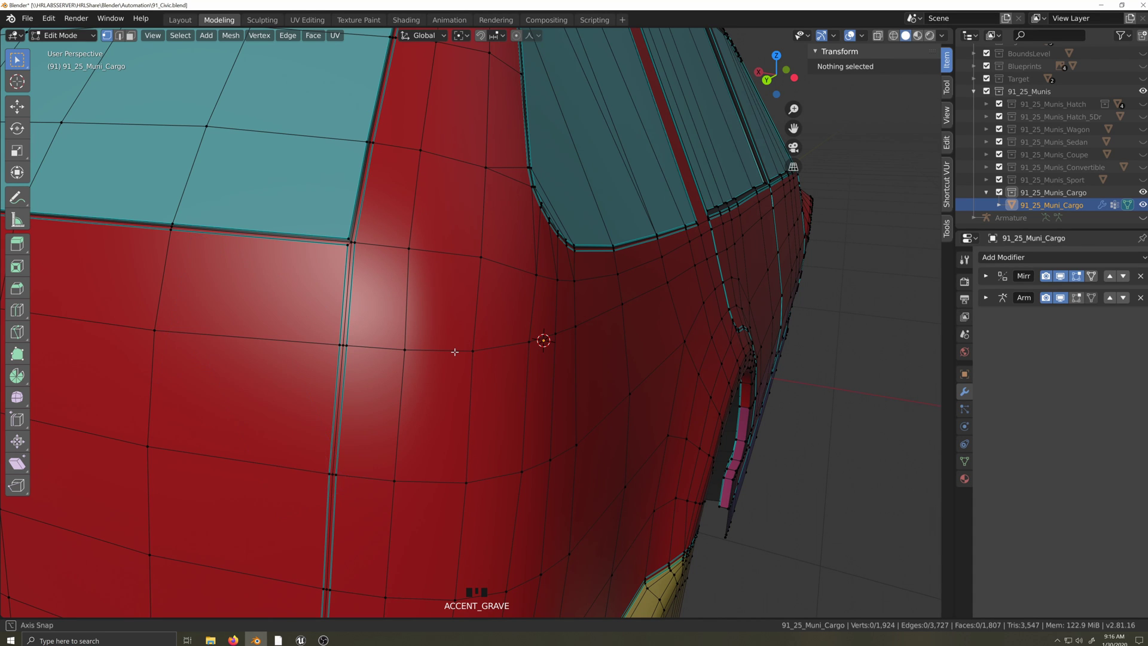
pyautogui.hotkey('shift', '`')
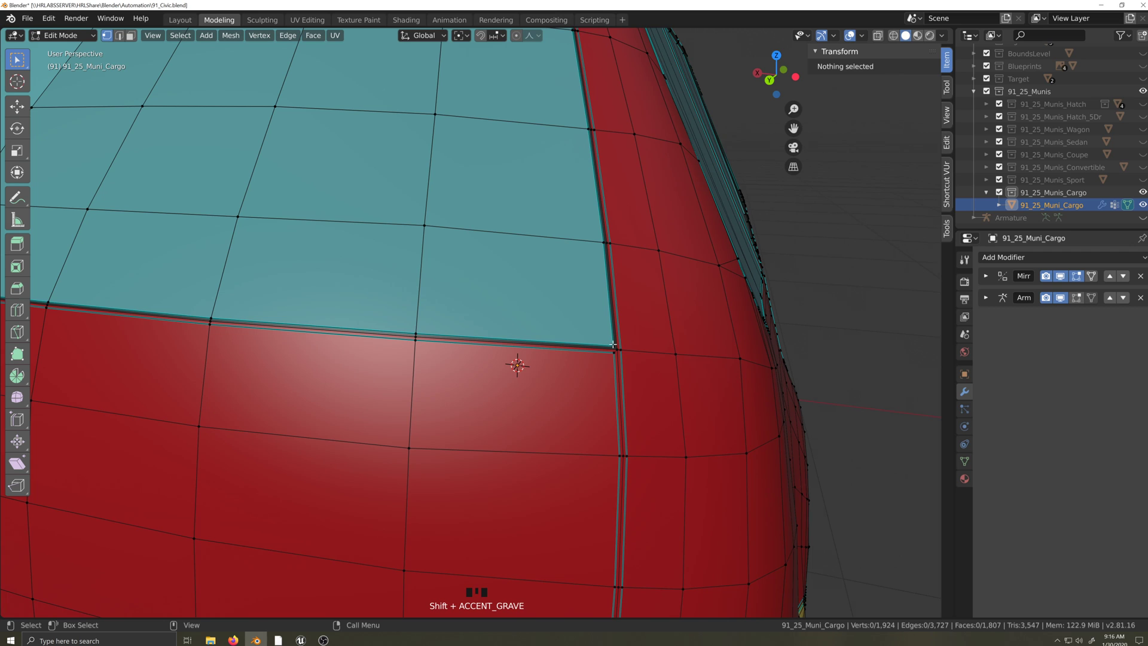
pyautogui.click(613, 345)
pyautogui.keyDown('shift'); pyautogui.click(613, 355); pyautogui.keyUp('shift')
pyautogui.press('j')
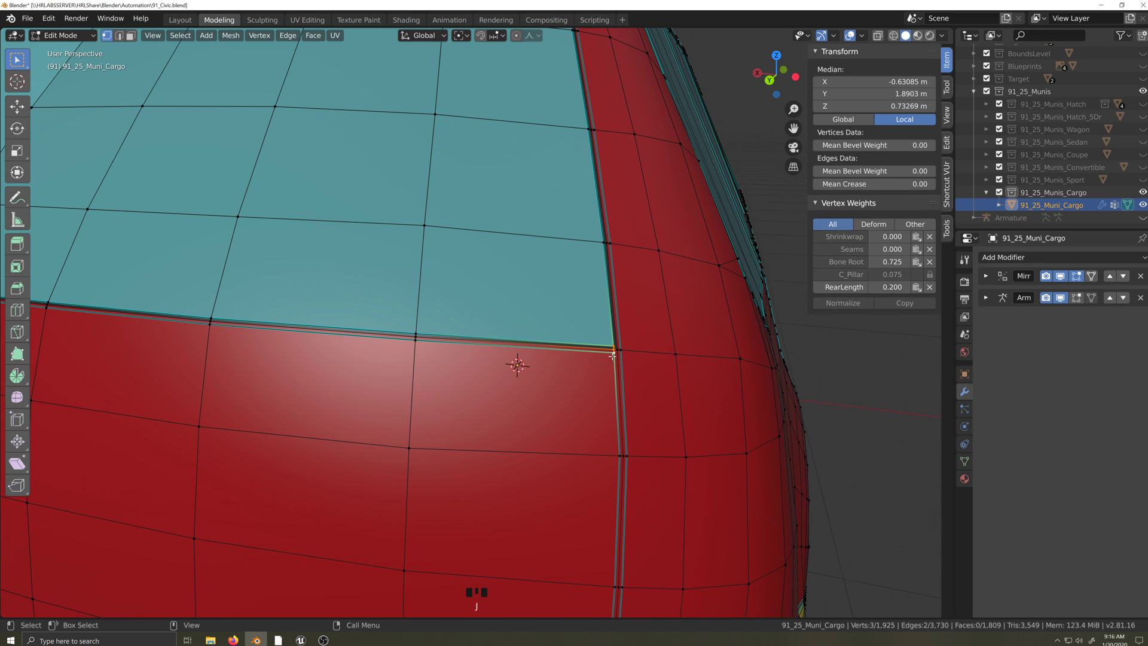
# - Select the body-side seam edges along the bottom of the rear glass and edge-slide them to factor 1.000 onto the seam's centre row
pyautogui.click(612, 357)
pyautogui.scroll(-5, 598, 360)
pyautogui.keyDown('ctrl'); pyautogui.click(203, 315); pyautogui.keyUp('ctrl')
pyautogui.scroll(2, 420, 387)
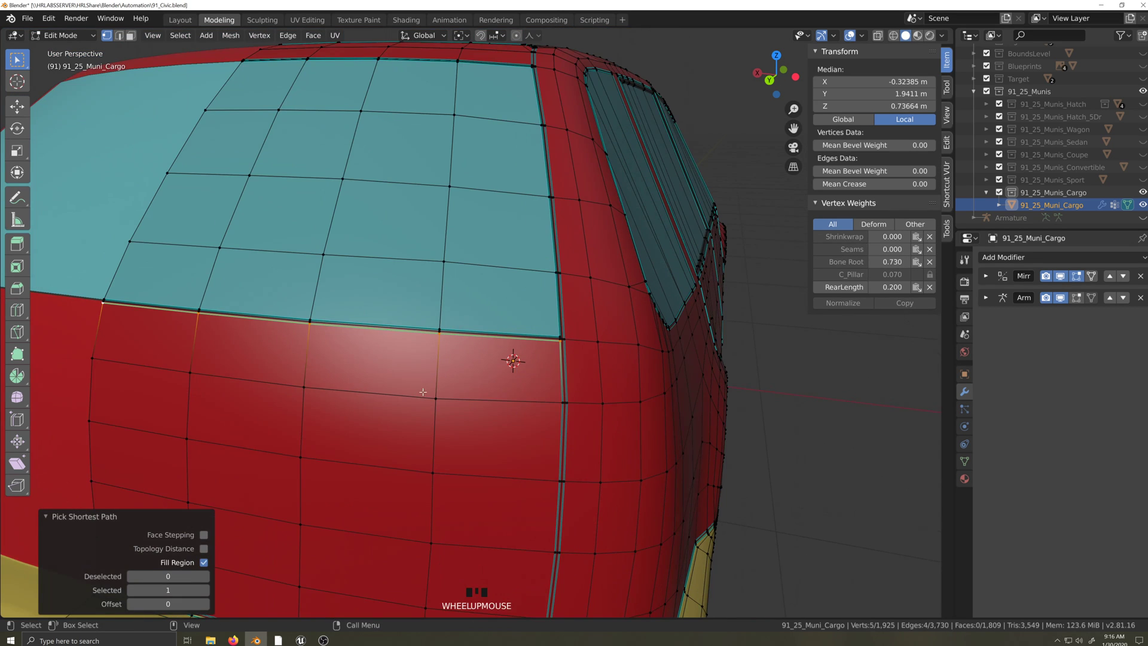
pyautogui.press('g')
pyautogui.press('g')
pyautogui.click(521, 332)
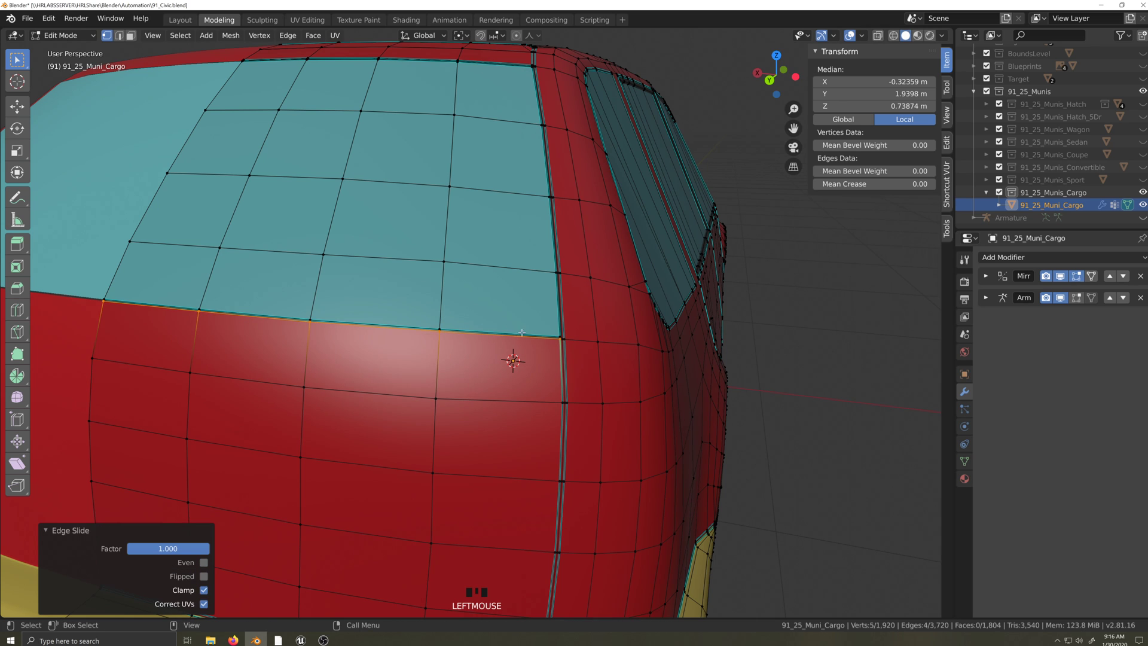
# - Edge-slide the glass-side edges along the bottom of the rear glass down to factor 1.000, merging them into the adjoining row
pyautogui.click(557, 336)
pyautogui.keyDown('ctrl'); pyautogui.keyDown('shift'); pyautogui.click(101, 295); pyautogui.keyUp('shift'); pyautogui.keyUp('ctrl')
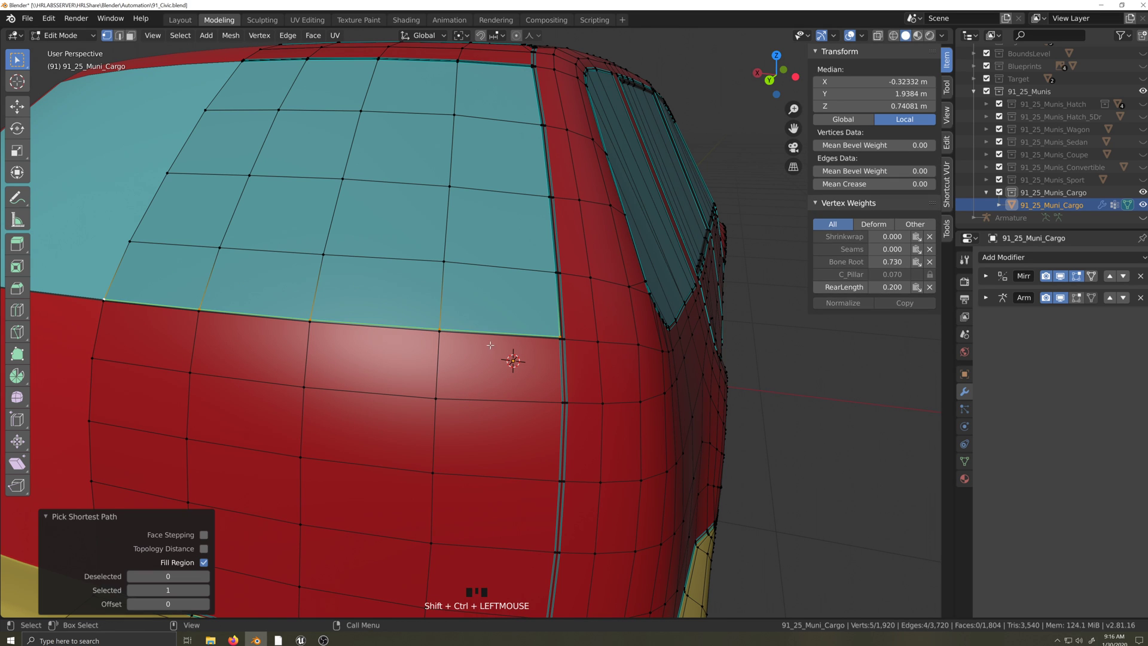
pyautogui.press('g')
pyautogui.press('g')
pyautogui.click(520, 354)
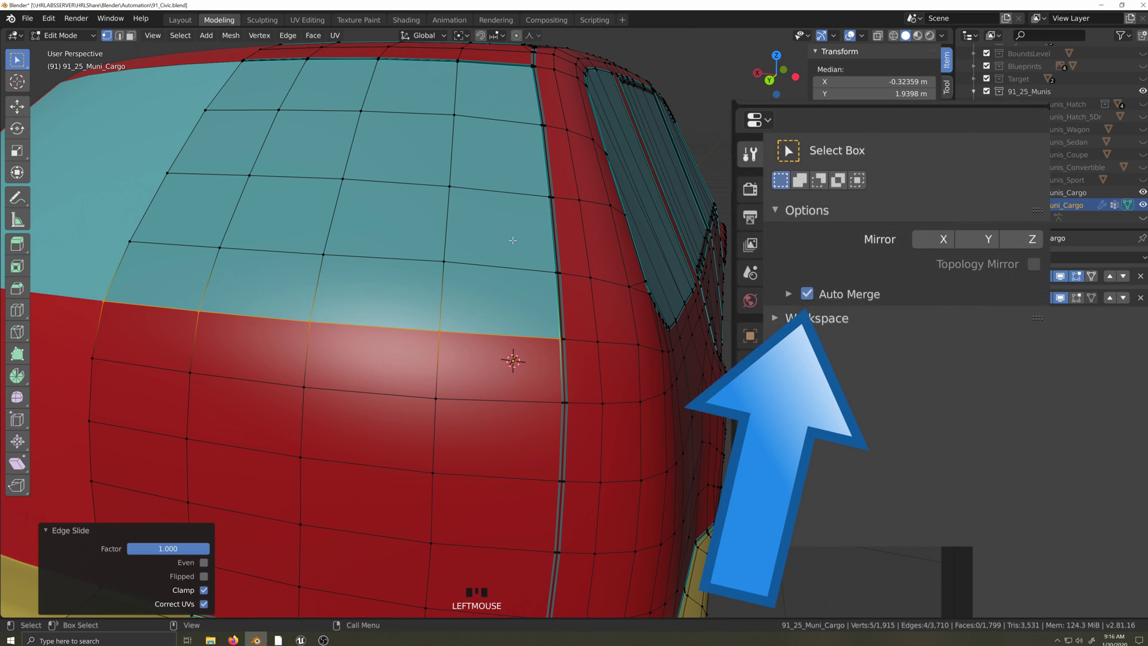
# - Connect the two vertices across the seam at the rear glass's upper corner with an edge
pyautogui.hotkey('shift', '`')
pyautogui.scroll(4, 530, 329)
pyautogui.keyDown('shift'); pyautogui.moveTo(556, 487); pyautogui.dragTo(564, 384, button='middle'); pyautogui.keyUp('shift')
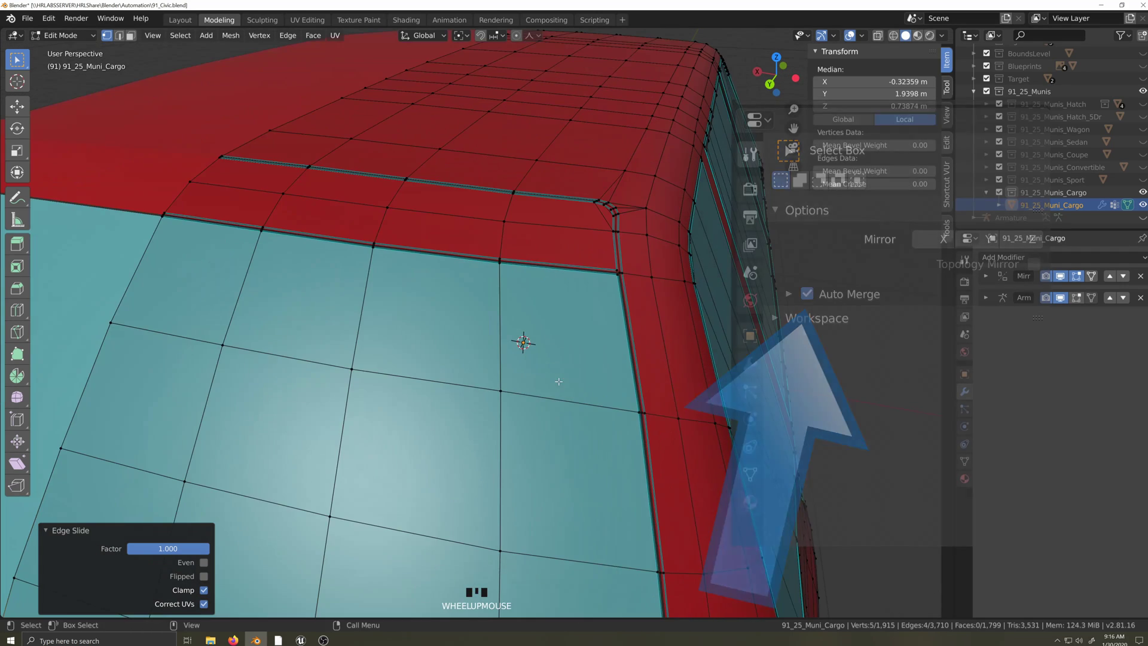
pyautogui.keyDown('shift'); pyautogui.moveTo(600, 320); pyautogui.dragTo(595, 350, button='middle'); pyautogui.keyUp('shift')
pyautogui.scroll(3, 595, 349)
pyautogui.hotkey('shift', '`')
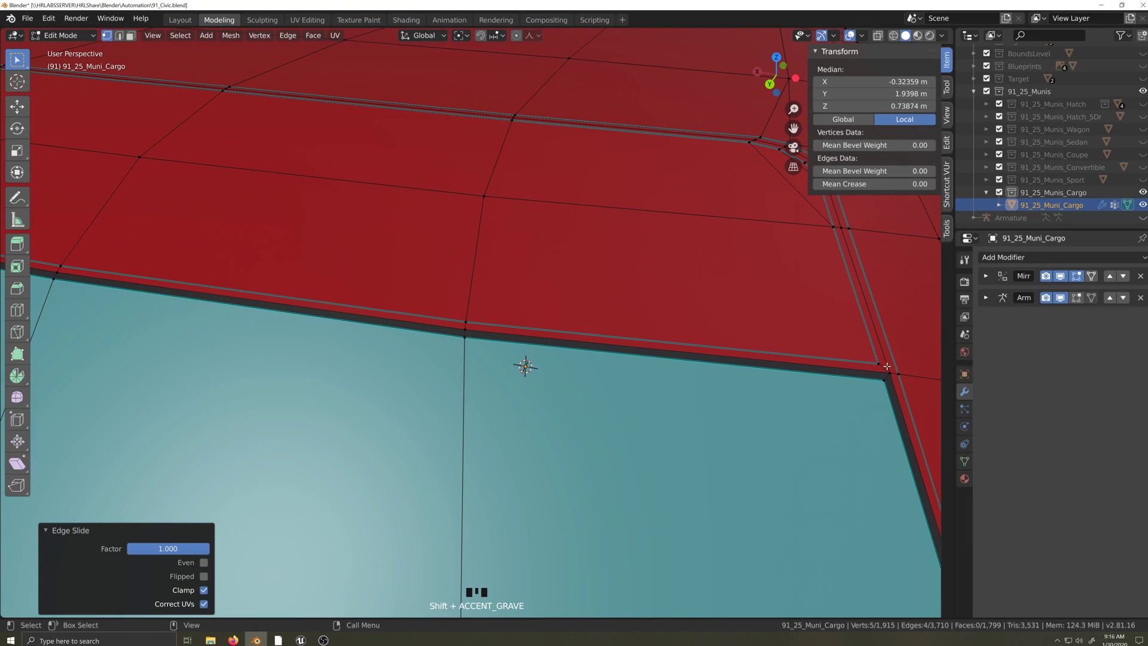
pyautogui.click(877, 363)
pyautogui.keyDown('shift'); pyautogui.click(883, 381); pyautogui.keyUp('shift')
pyautogui.press('j')
# - Select the glass-side edge path along the top of the rear glass and edge-slide it onto the seam's centre row
pyautogui.click(883, 380)
pyautogui.scroll(-2, 884, 380)
pyautogui.keyDown('ctrl'); pyautogui.keyDown('shift'); pyautogui.click(153, 273); pyautogui.keyUp('shift'); pyautogui.keyUp('ctrl')
pyautogui.press('g')
pyautogui.press('g')
pyautogui.click(353, 402)
# - Edge-slide the roof-side edge path above the rear glass onto the same row to close the upper seam
pyautogui.click(578, 332)
pyautogui.keyDown('ctrl'); pyautogui.keyDown('shift'); pyautogui.click(145, 265); pyautogui.keyUp('shift'); pyautogui.keyUp('ctrl')
pyautogui.press('g')
pyautogui.press('g')
pyautogui.click(477, 517)
# - Inset all the rear glass faces by about 0.0073 m with Boundary turned off
pyautogui.hotkey('shift', '`')
pyautogui.press('3')
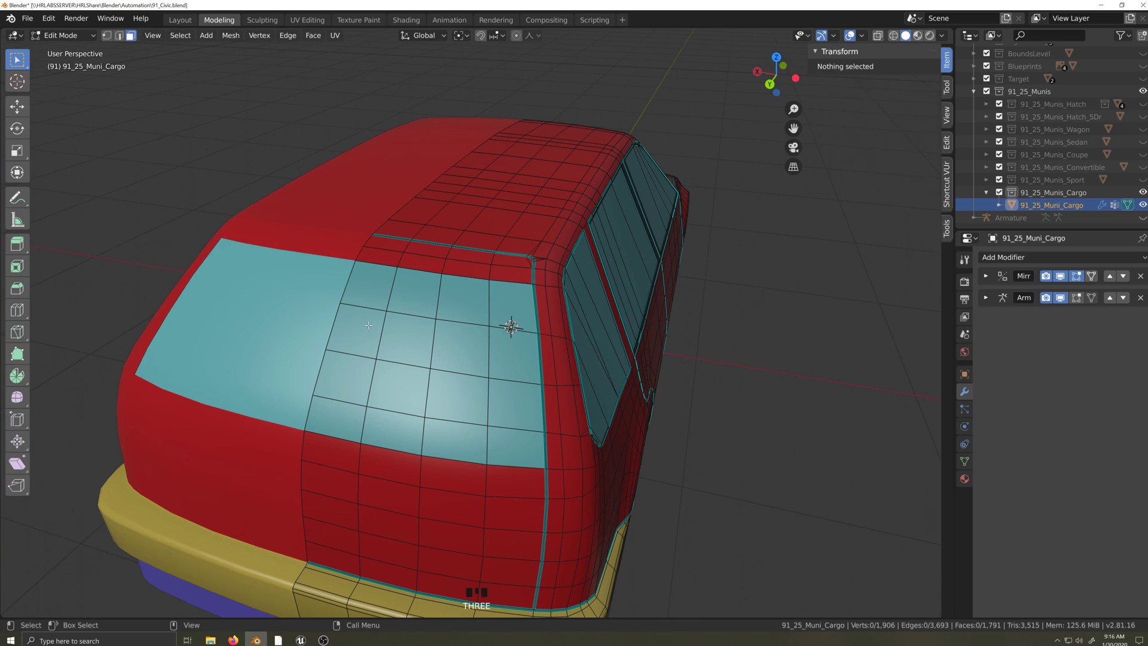
pyautogui.click(375, 283)
pyautogui.keyDown('ctrl'); pyautogui.keyDown('shift'); pyautogui.click(514, 446); pyautogui.keyUp('shift'); pyautogui.keyUp('ctrl')
pyautogui.hotkey('shift', '`')
pyautogui.scroll(2, 518, 505)
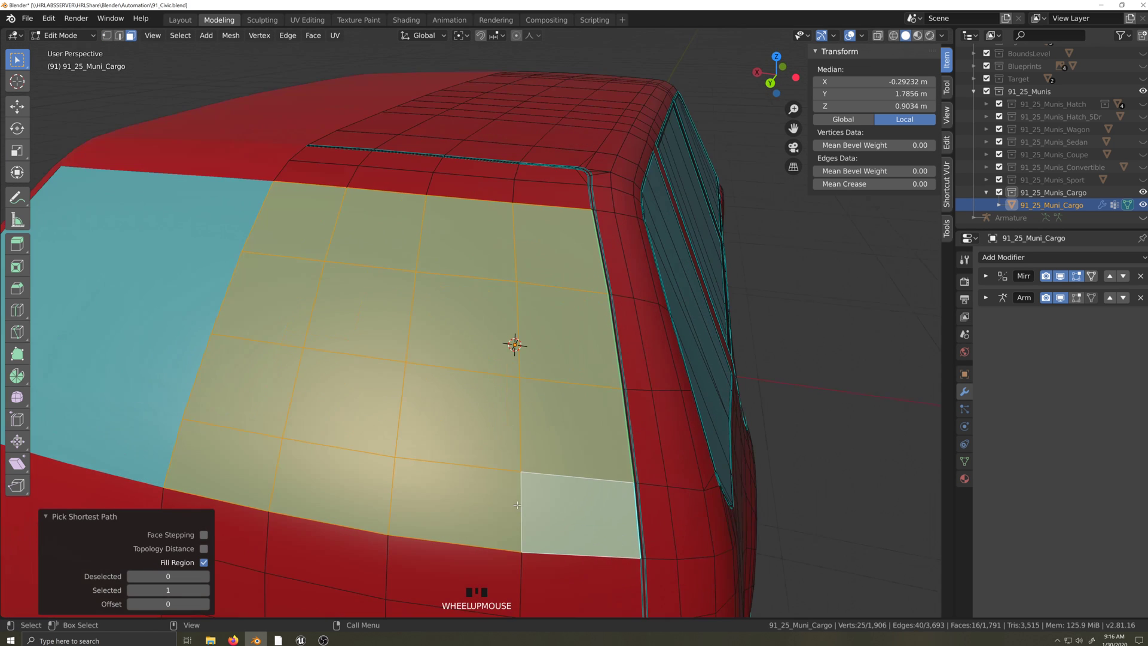
pyautogui.press('i')
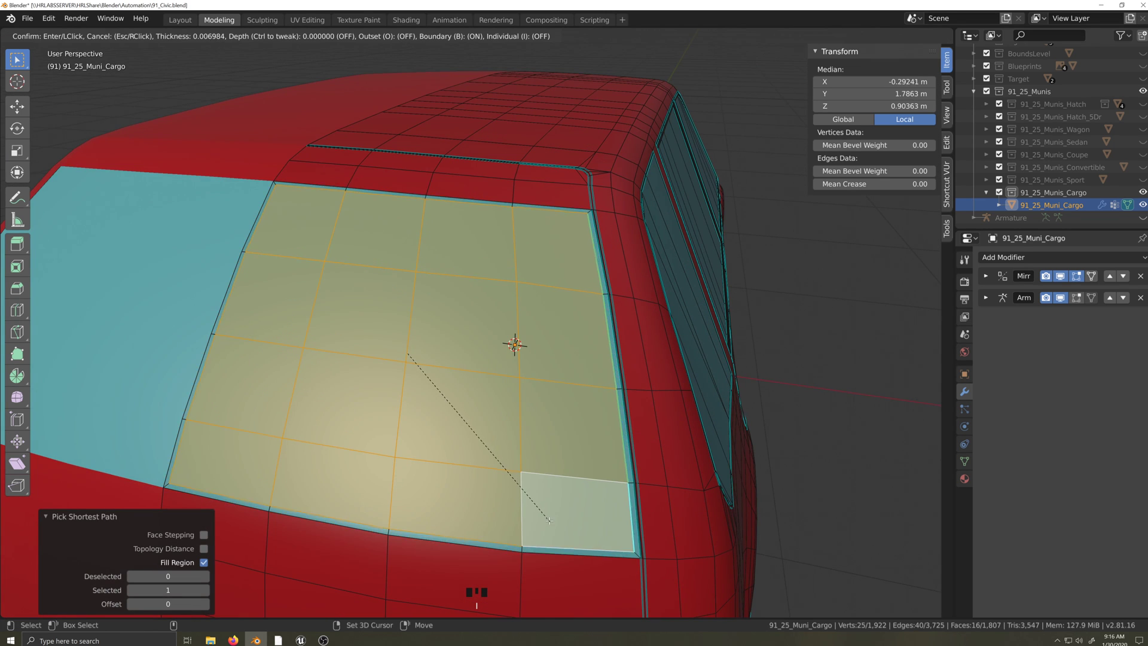
pyautogui.click(549, 520)
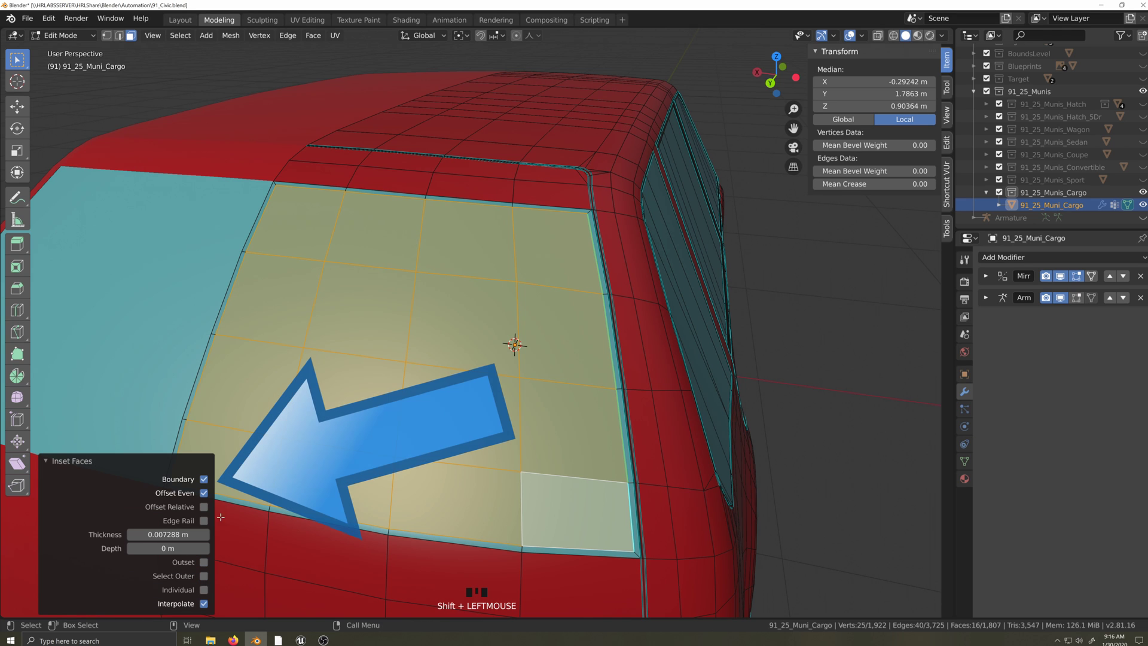
pyautogui.click(206, 480)
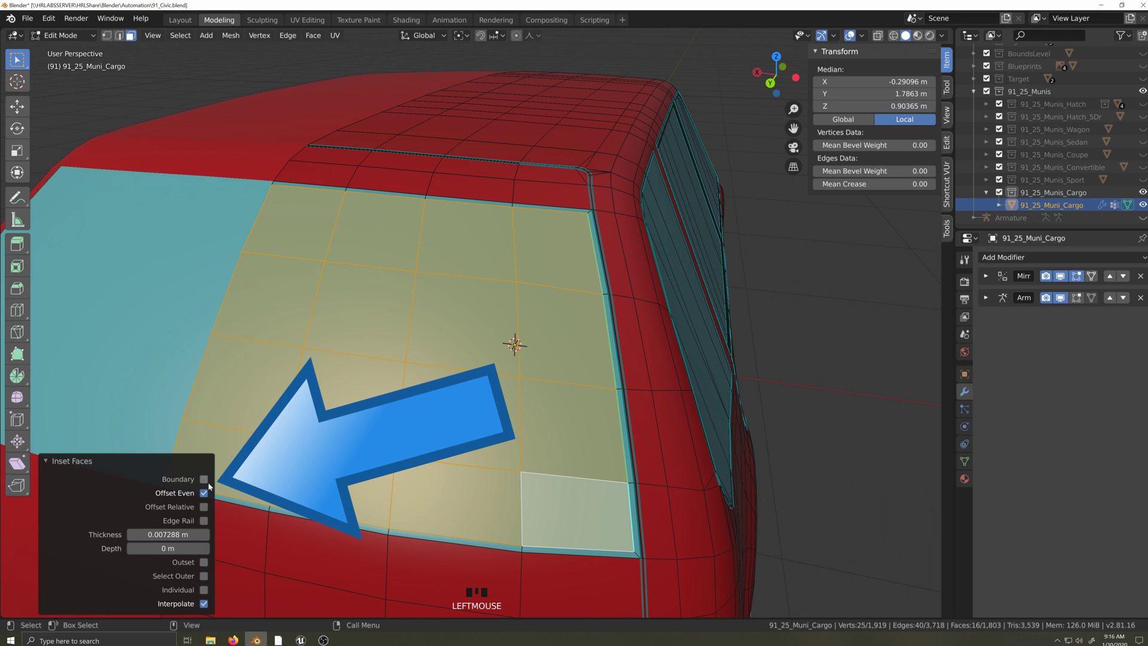
# - Add three evenly spaced loop cuts around the inset border of the rear glass
pyautogui.hotkey('ctrl', 'r')
pyautogui.click(523, 549)
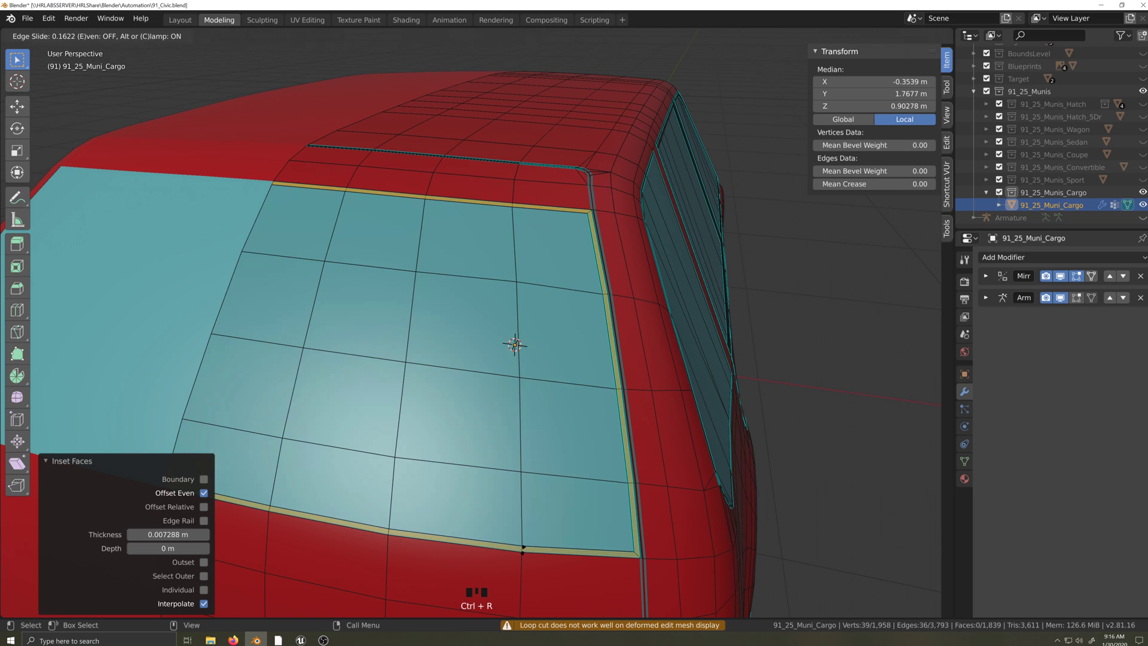
pyautogui.rightClick(579, 523)
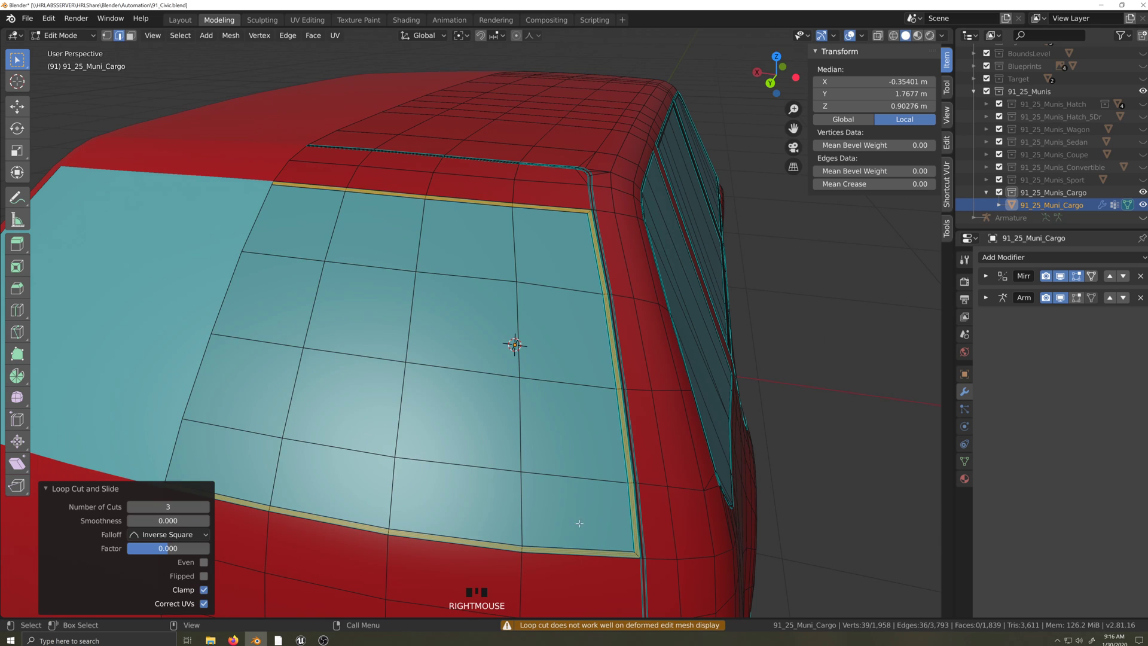
# - Select the rear glass faces plus the two innermost border rings and move them slightly inward along Y and -0.00146 m along Z
pyautogui.press('3')
pyautogui.click(296, 231)
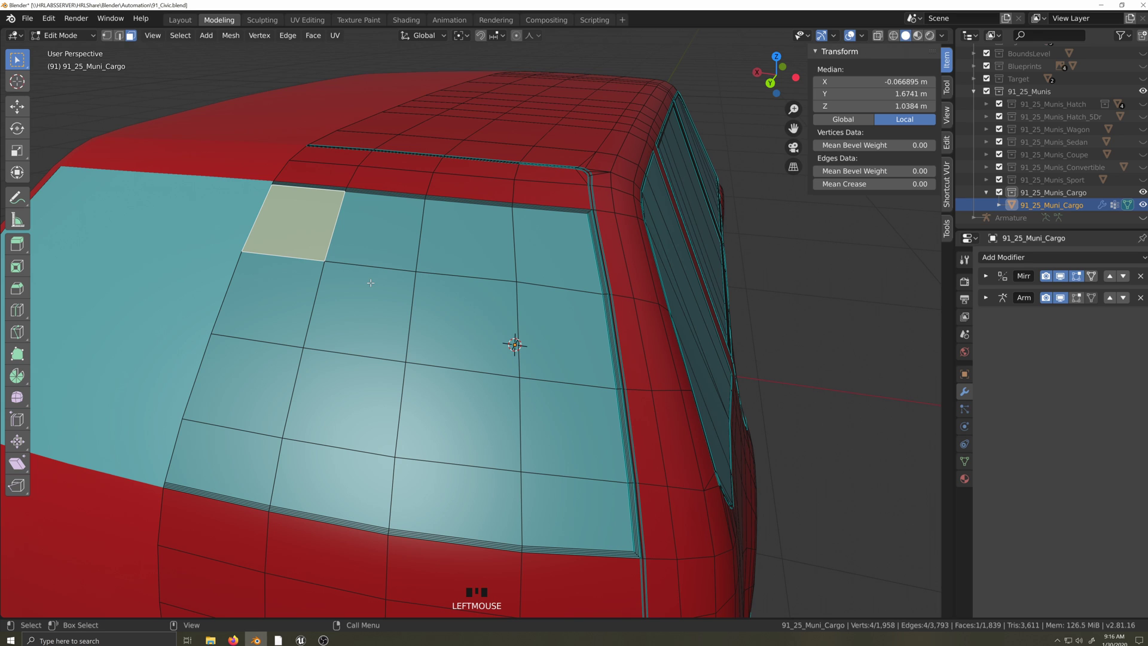
pyautogui.keyDown('ctrl'); pyautogui.keyDown('shift'); pyautogui.click(576, 519); pyautogui.keyUp('shift'); pyautogui.keyUp('ctrl')
pyautogui.press('ctrl+KP_Add')
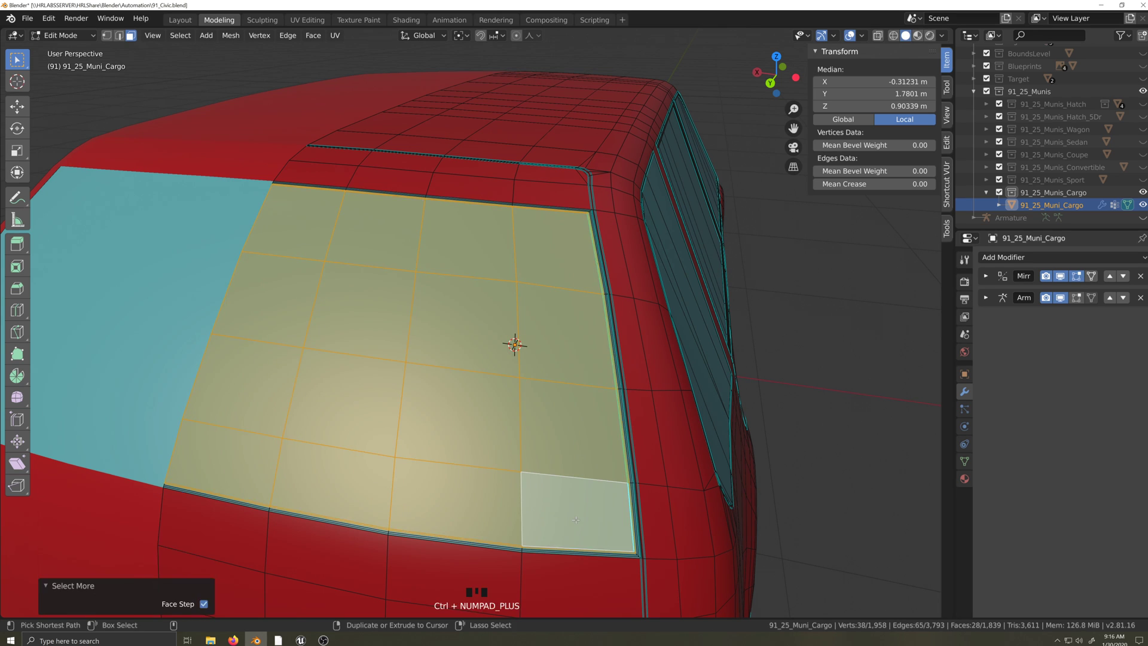
pyautogui.hotkey('shift', '`')
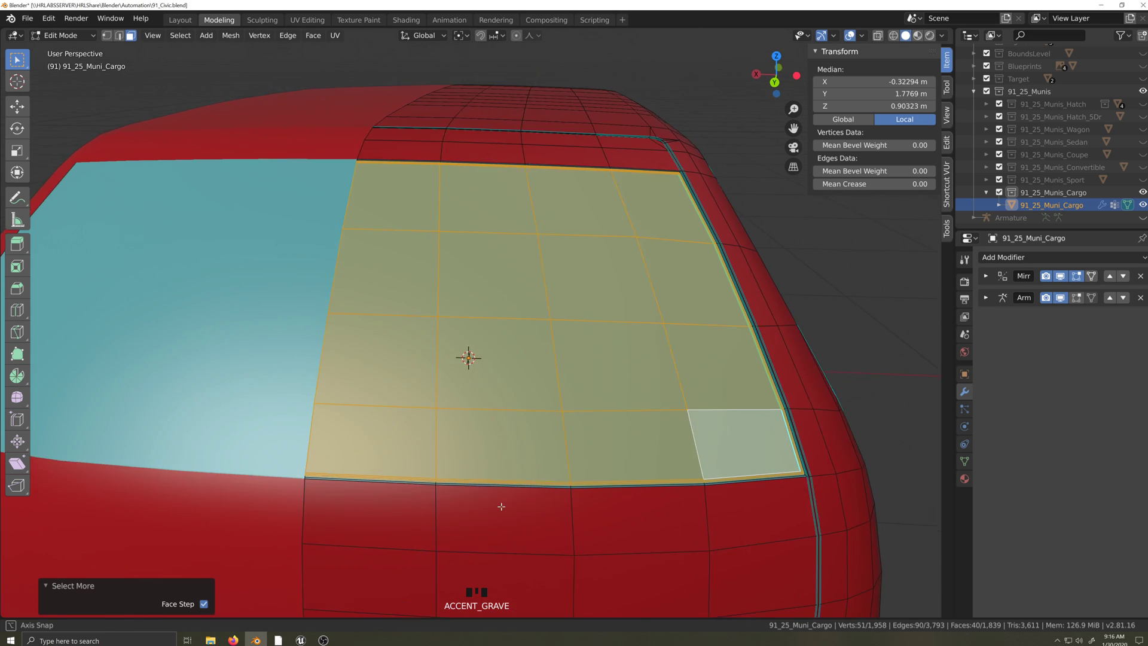
pyautogui.scroll(1, 581, 509)
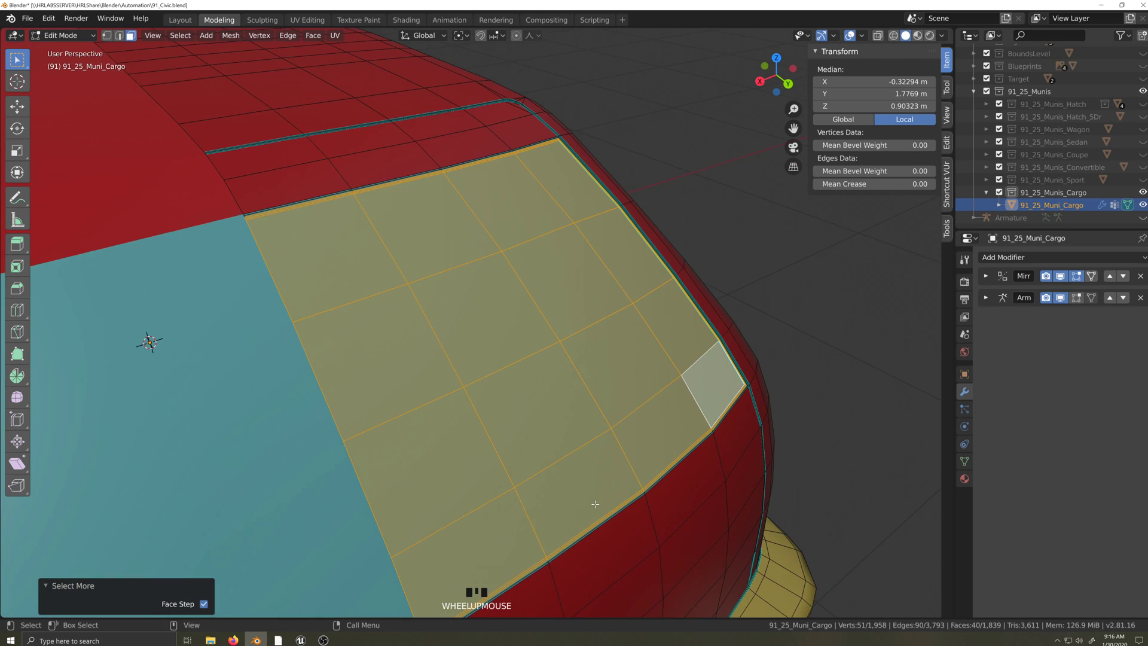
pyautogui.press('`')
pyautogui.press('g')
pyautogui.press('y')
pyautogui.keyDown('shift'); pyautogui.click(780, 475); pyautogui.keyUp('shift')
pyautogui.press('g')
pyautogui.press('z')
pyautogui.keyDown('shift'); pyautogui.click(776, 483); pyautogui.keyUp('shift')
# - Grow the selection to take in the remaining border rings around the rear glass and assign it the Paint material
pyautogui.hotkey('shift', '`')
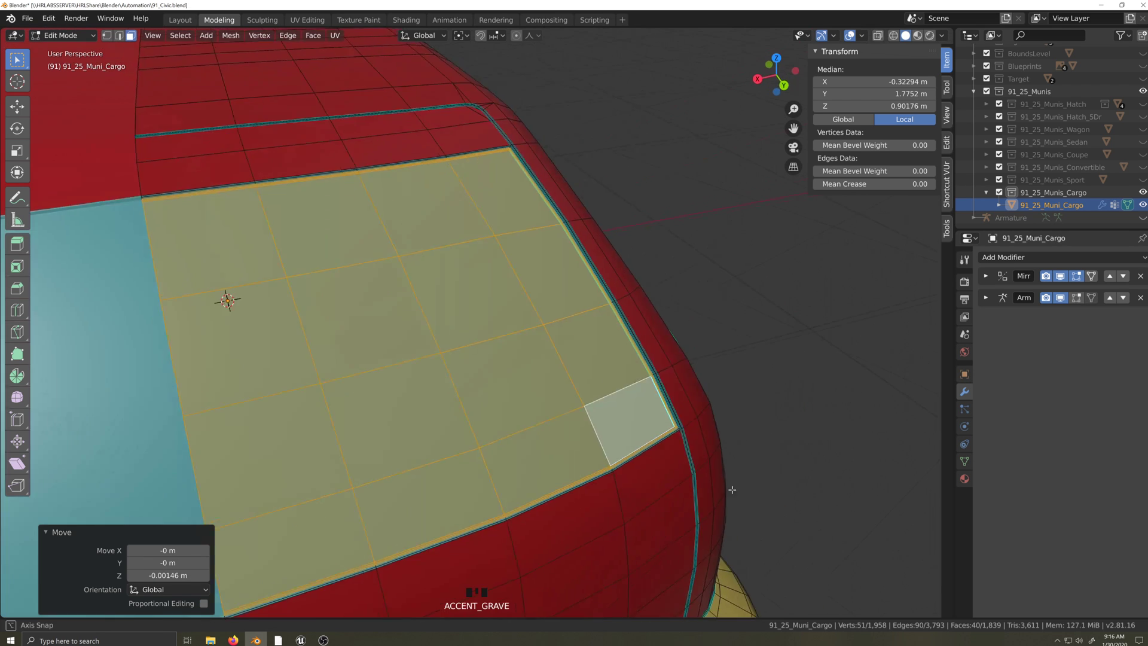
pyautogui.press('ctrl+KP_Add')
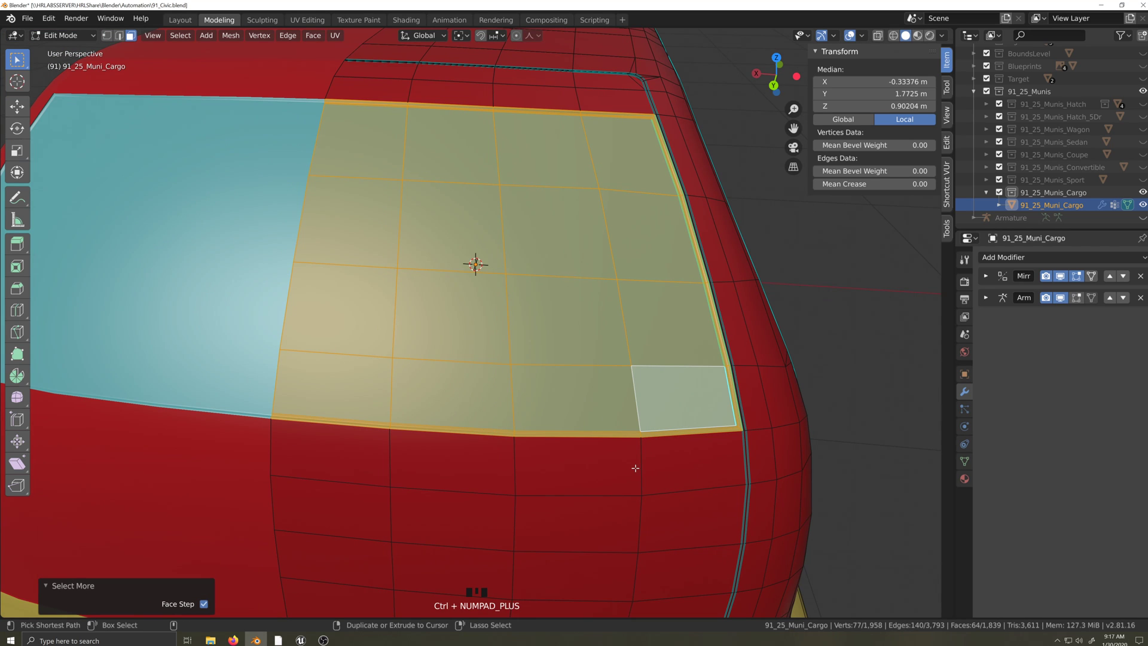
pyautogui.click(964, 478)
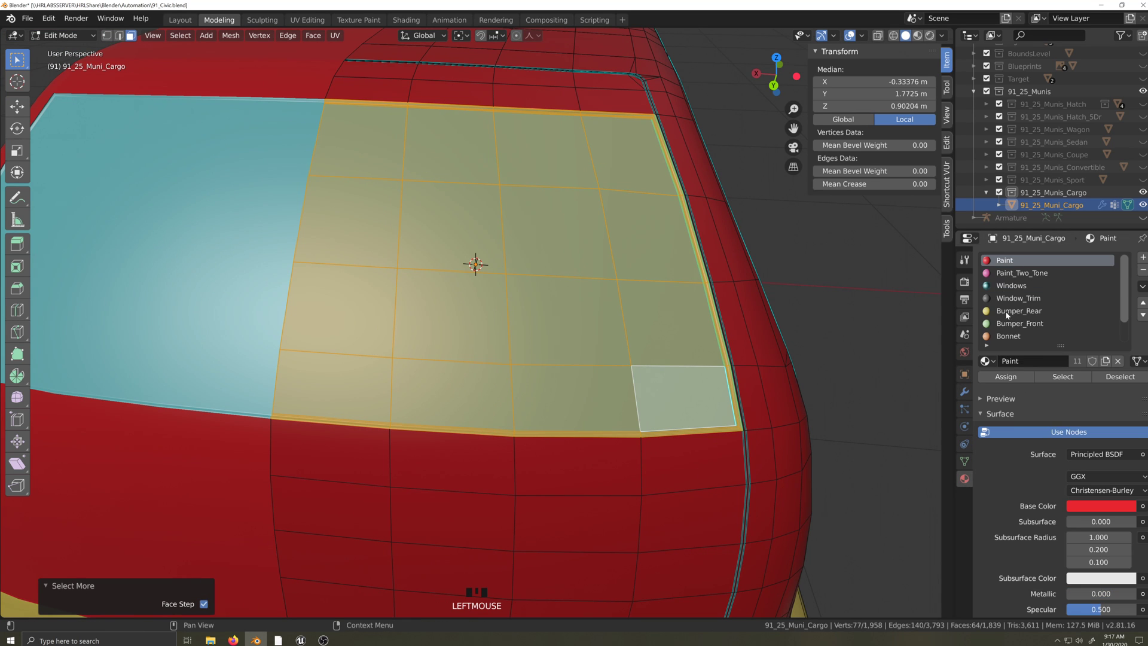
pyautogui.click(1013, 382)
# - Inspect the painted rear panel and its recessed border in Object Mode, and check the surrounding faces in Edit Mode
pyautogui.press('Tab')
pyautogui.scroll(-4, 728, 371)
pyautogui.click(816, 382)
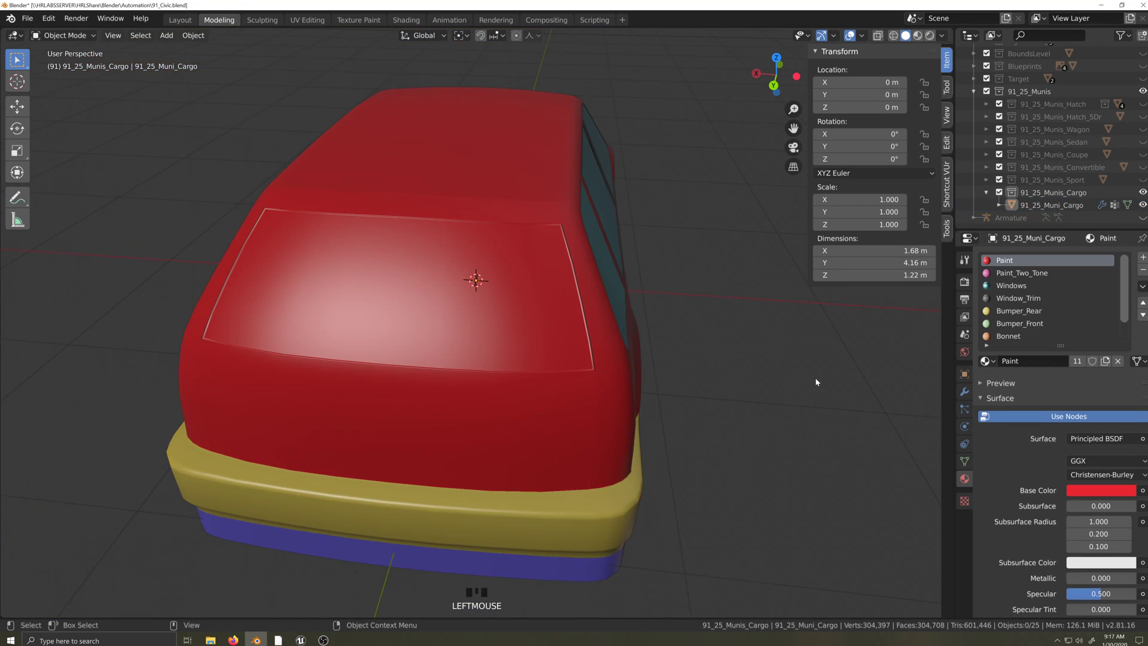
pyautogui.press('`')
pyautogui.moveTo(785, 396)
pyautogui.mouseDown(button='middle')
pyautogui.moveTo(759, 395)
pyautogui.moveTo(780, 386)
pyautogui.mouseUp(button='middle')
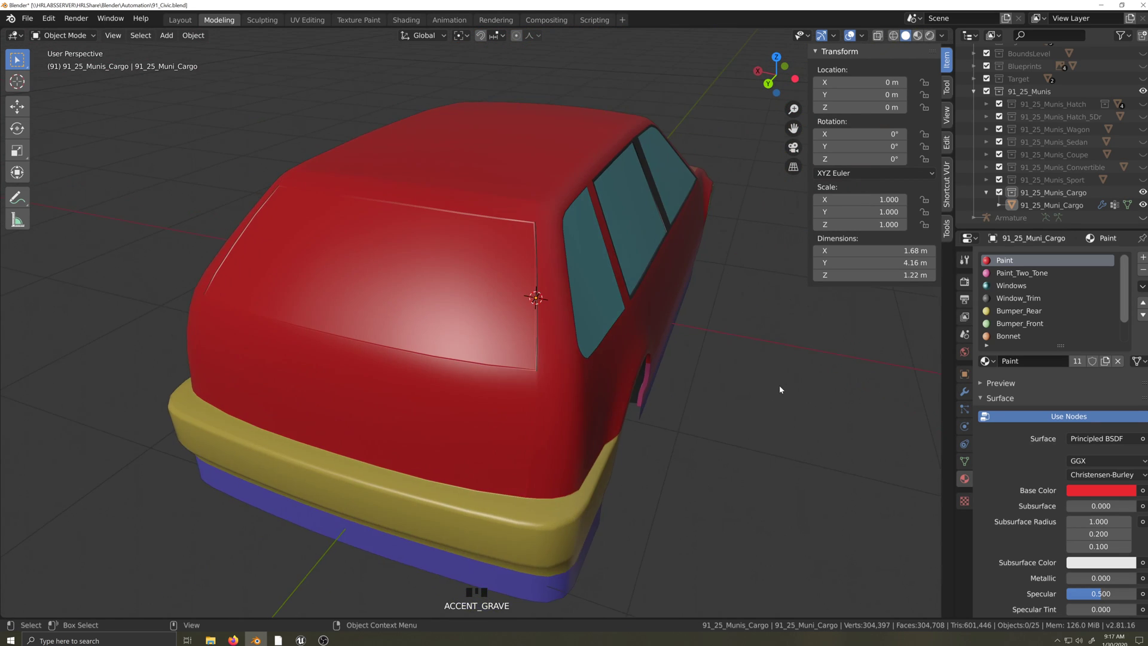
pyautogui.scroll(4, 780, 386)
pyautogui.press('`')
pyautogui.scroll(-2, 743, 445)
pyautogui.press('`')
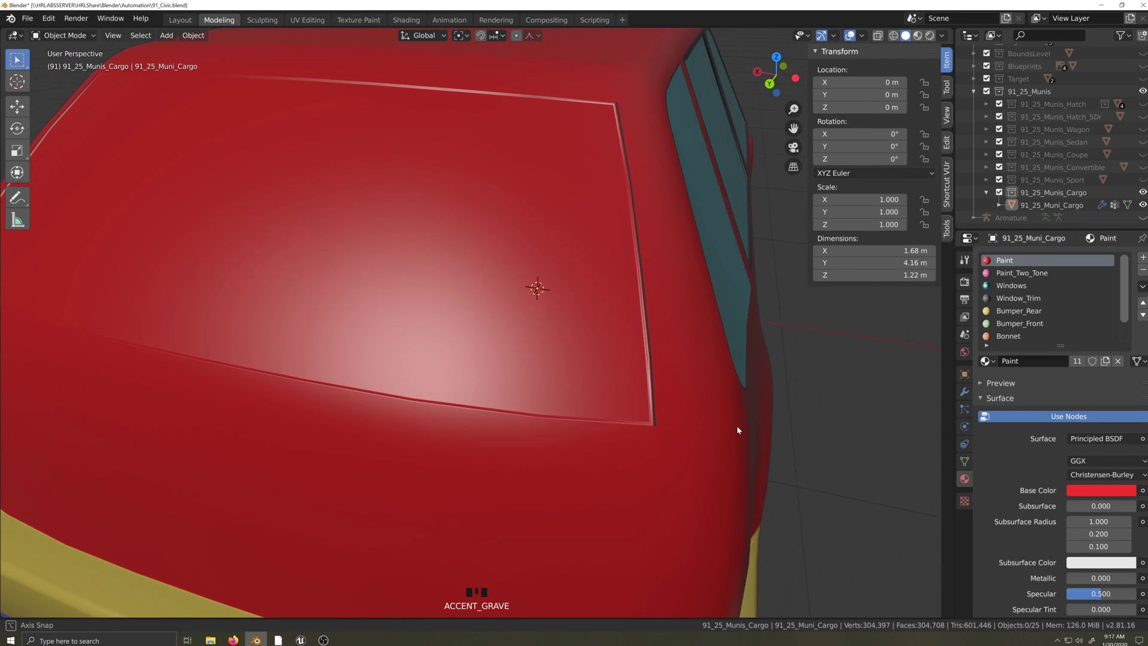
pyautogui.press('Tab')
pyautogui.scroll(3, 692, 444)
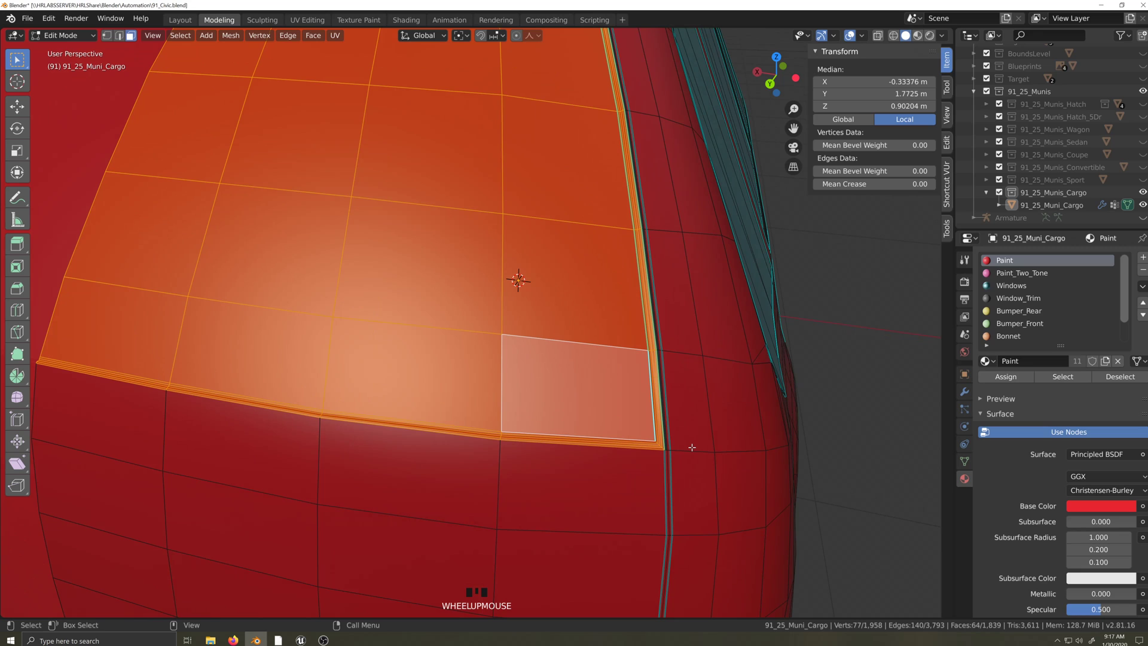
pyautogui.press('ctrl+KP_Add')
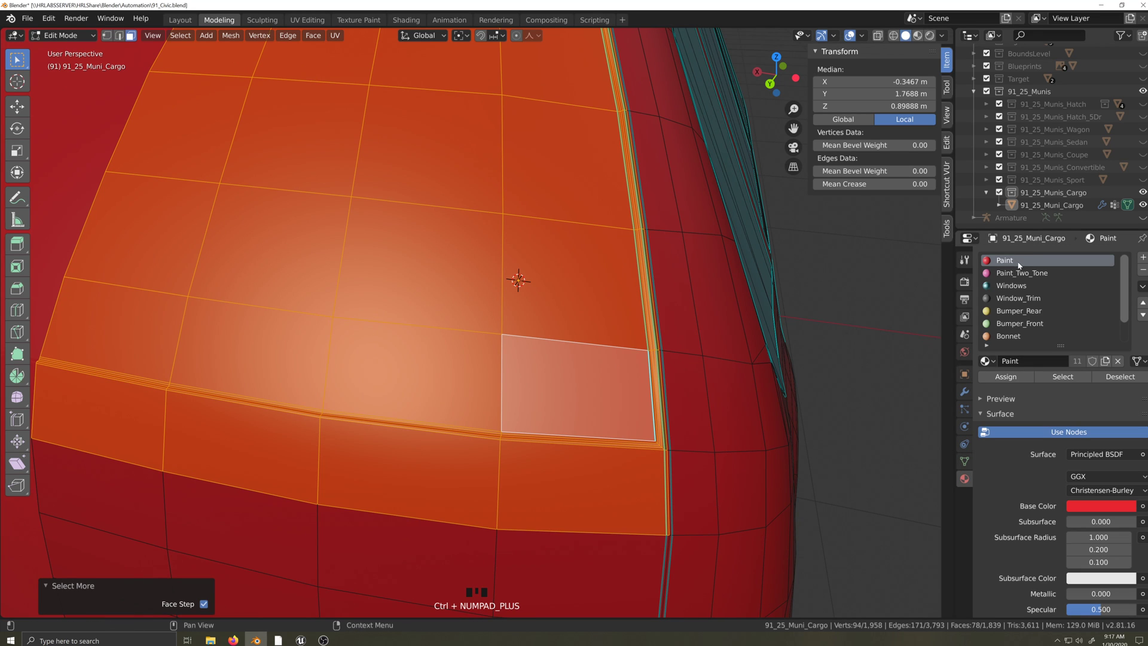
pyautogui.click(860, 377)
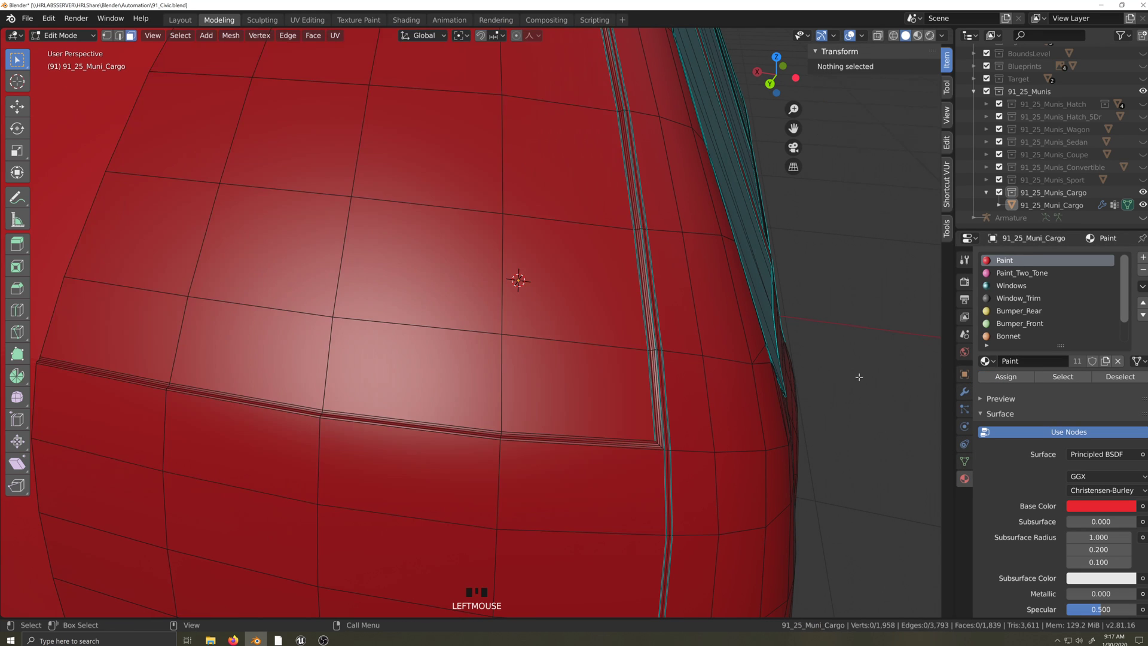
# - In Edit Mode on the cargo body, connect the two vertices across the rear door seam at the door window's lower rear corner
pyautogui.scroll(-3, 857, 374)
pyautogui.press('Tab')
pyautogui.press('`')
pyautogui.moveTo(823, 369); pyautogui.dragTo(473, 419, button='middle')
pyautogui.click(478, 331)
pyautogui.press('Tab')
pyautogui.press('`')
pyautogui.scroll(1, 473, 418)
pyautogui.hotkey('shift', '`')
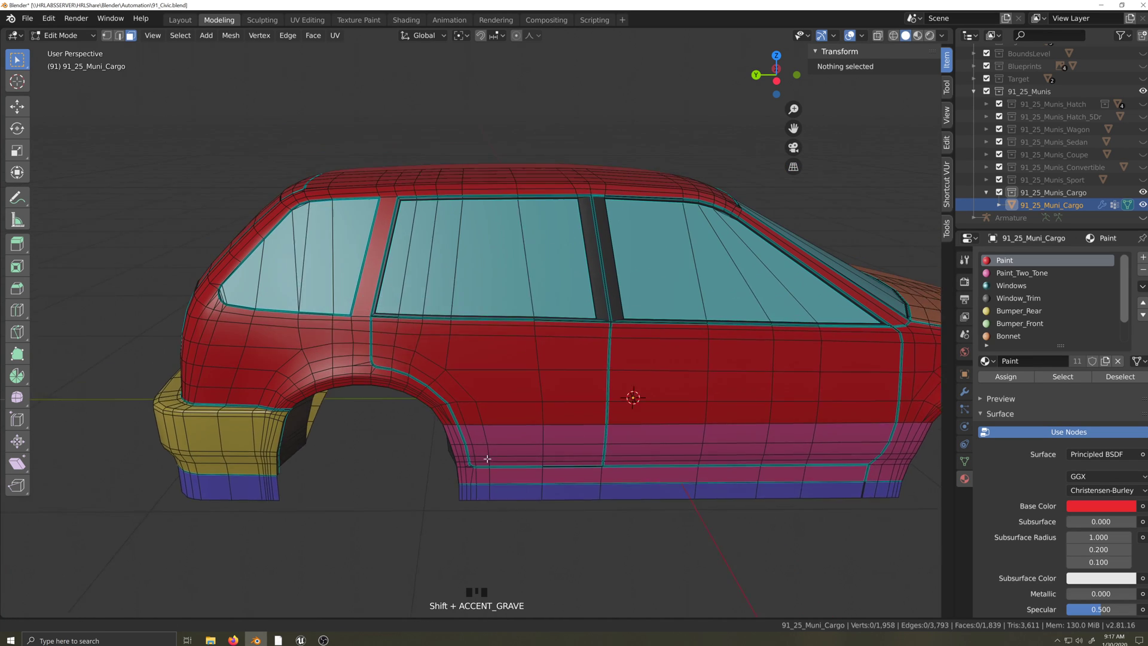
pyautogui.scroll(1, 536, 324)
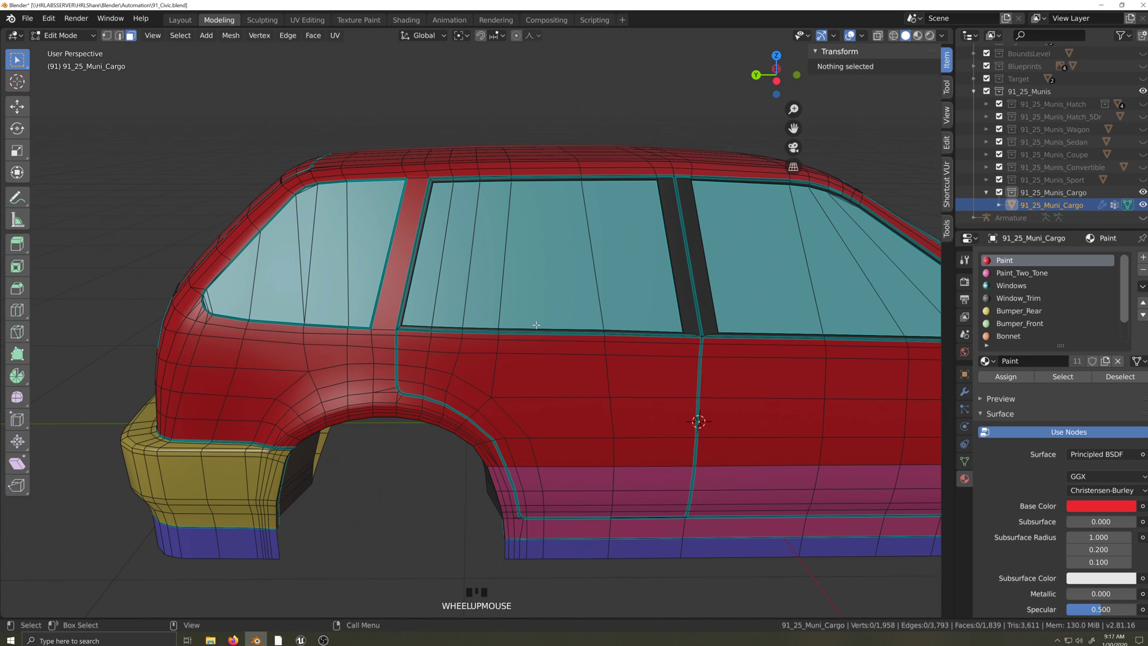
pyautogui.scroll(1, 537, 325)
pyautogui.click(497, 193)
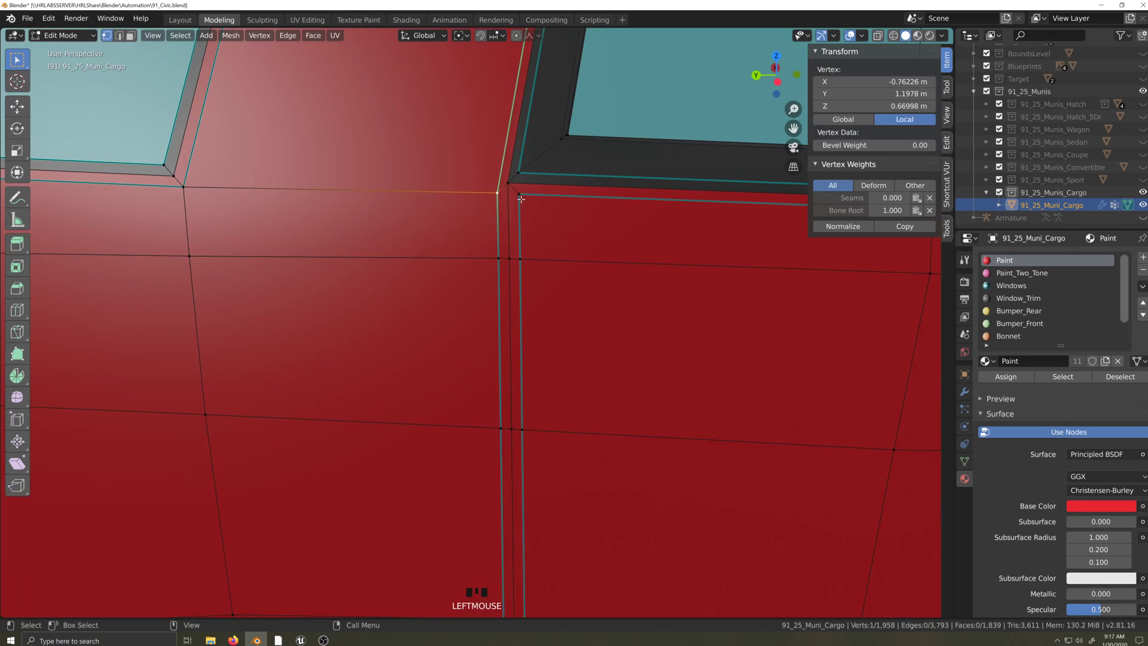
pyautogui.keyDown('shift'); pyautogui.click(520, 195); pyautogui.keyUp('shift')
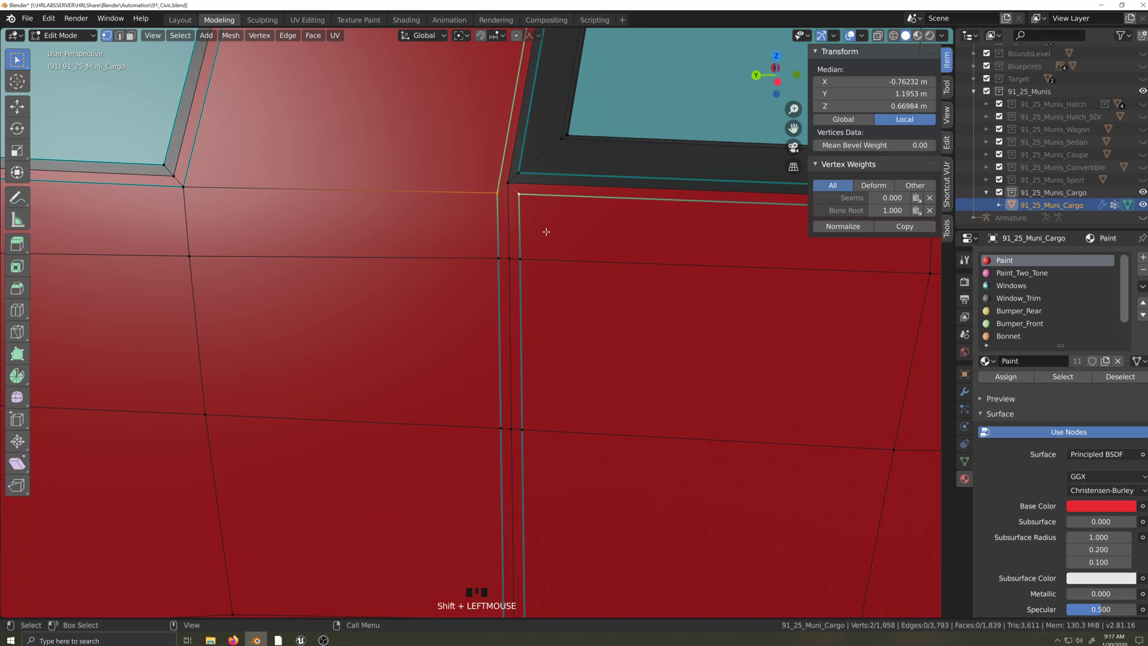
pyautogui.press('j')
# - Edge-slide the body-side edges of the rear door's vertical seam onto the seam's centre line
pyautogui.click(500, 197)
pyautogui.scroll(-7, 500, 196)
pyautogui.hotkey('shift', '`')
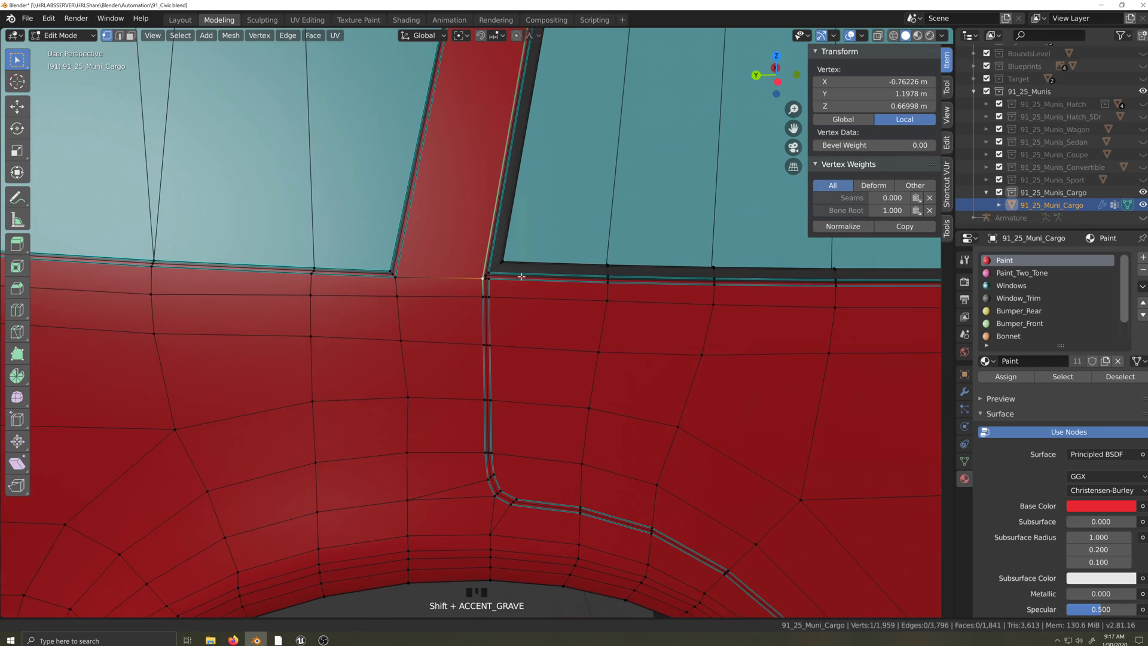
pyautogui.keyDown('shift'); pyautogui.moveTo(511, 501); pyautogui.dragTo(515, 405, button='middle'); pyautogui.keyUp('shift')
pyautogui.press('g')
pyautogui.press('g')
pyautogui.click(532, 197)
# - Select the door-side edges from the window corner down to the seam's bend and edge-slide them to factor 1.000 to close the seam
pyautogui.click(498, 189)
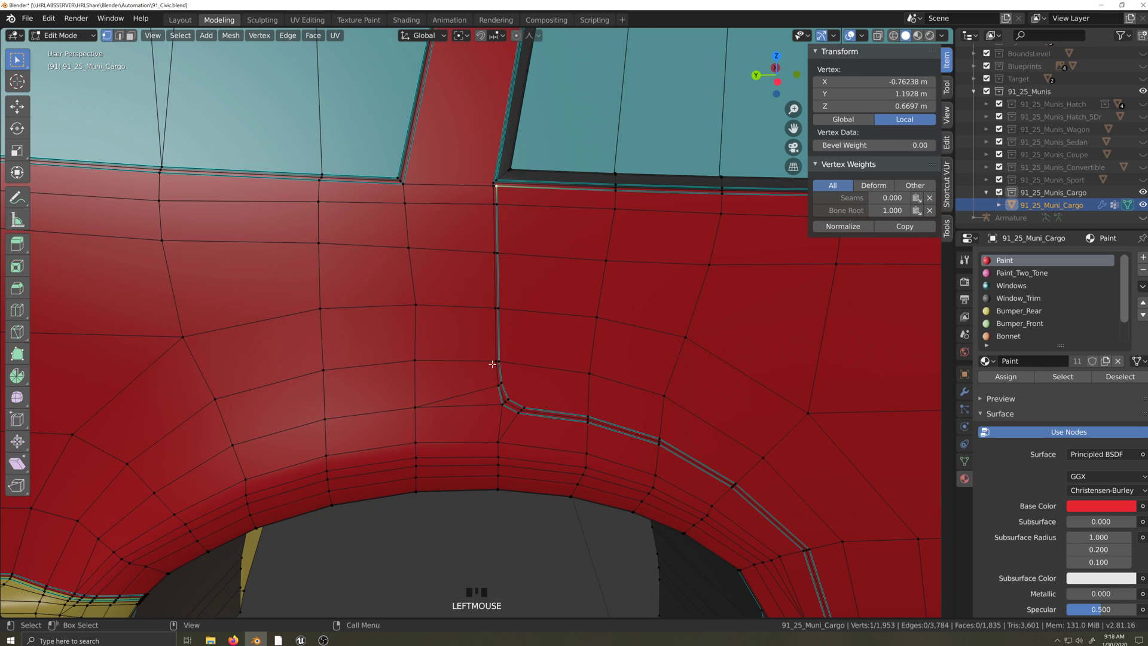
pyautogui.keyDown('ctrl'); pyautogui.keyDown('shift'); pyautogui.click(501, 383); pyautogui.keyUp('shift'); pyautogui.keyUp('ctrl')
pyautogui.press('g')
pyautogui.press('g')
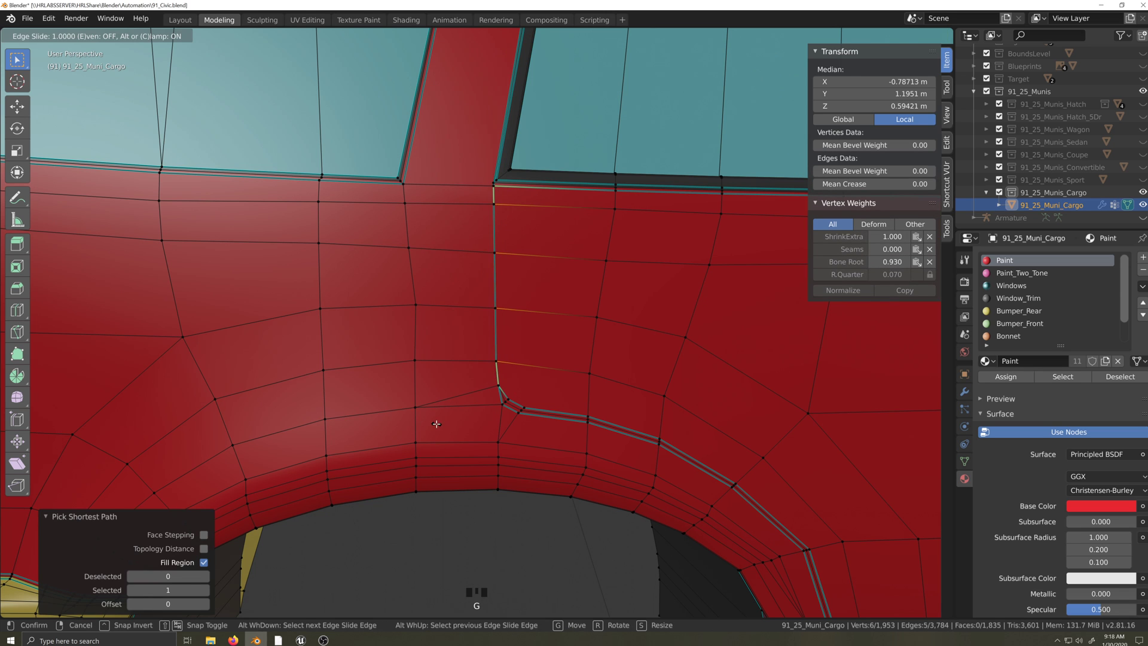
pyautogui.click(436, 424)
# - Vertex-slide the vertices at the bend of the rear door seam above the wheel arch onto the seam's centre line
pyautogui.scroll(3, 486, 440)
pyautogui.hotkey('shift', '`')
pyautogui.click(488, 347)
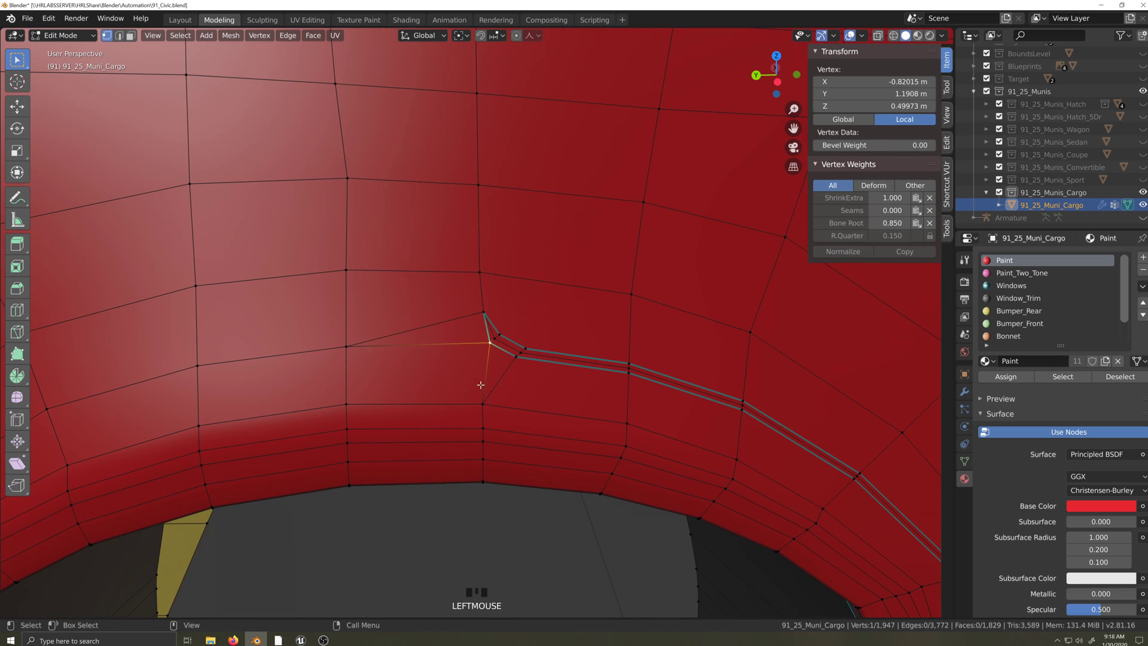
pyautogui.hotkey('shift', 'v')
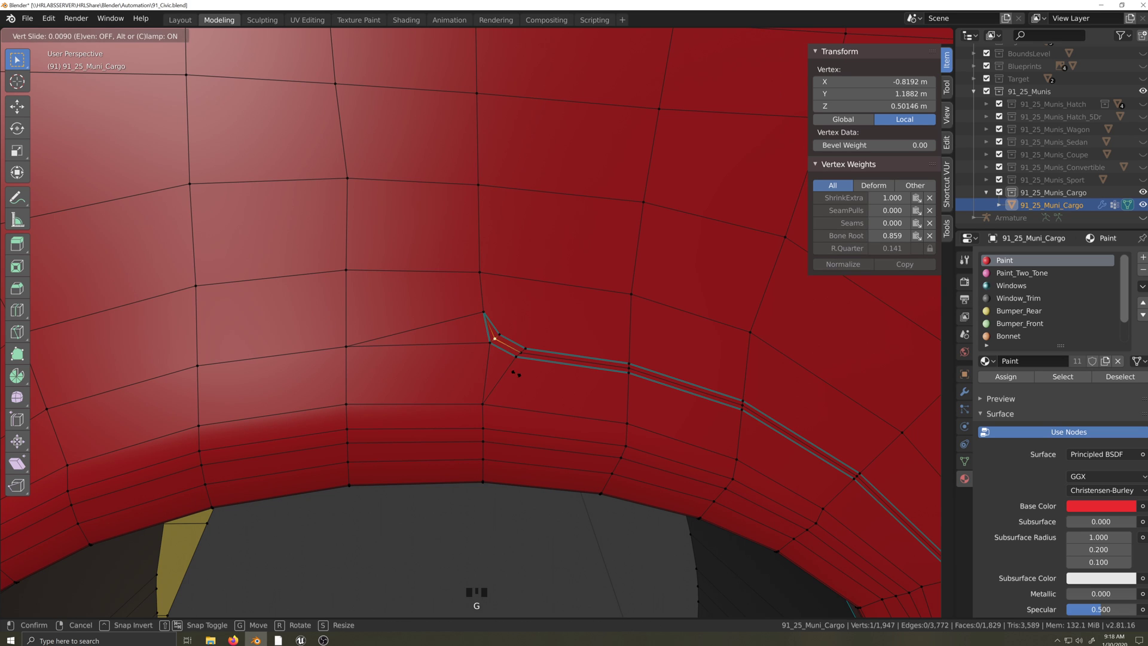
pyautogui.click(510, 335)
pyautogui.hotkey('shift', 'v')
pyautogui.click(485, 317)
pyautogui.hotkey('shift', 'v')
pyautogui.click(506, 360)
# - Select the two seam vertices just past the bend above the wheel arch and slide them onto the centre line
pyautogui.click(516, 357)
pyautogui.keyDown('shift'); pyautogui.click(520, 352); pyautogui.keyUp('shift')
pyautogui.press('g')
pyautogui.press('g')
pyautogui.click(452, 363)
# - Select the wheel-arch-side edges of the curved rear door seam down to the rocker and edge-slide them onto the centre line
pyautogui.click(628, 377)
pyautogui.hotkey('shift', '`')
pyautogui.scroll(5, 590, 358)
pyautogui.keyDown('ctrl'); pyautogui.keyDown('shift'); pyautogui.click(616, 533); pyautogui.keyUp('shift'); pyautogui.keyUp('ctrl')
pyautogui.press('g')
pyautogui.press('g')
pyautogui.click(789, 461)
# - Select the door-side edges of the curved seam from the rocker back up to the bend and edge-slide them closed
pyautogui.click(626, 533)
pyautogui.hotkey('shift', '`')
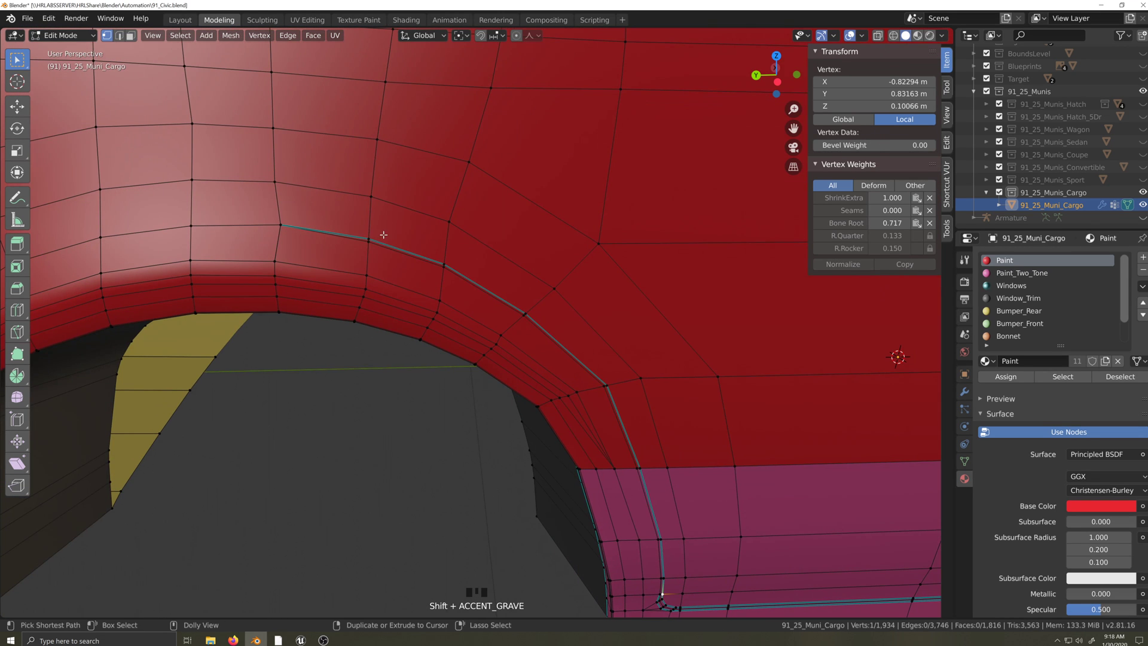
pyautogui.keyDown('ctrl'); pyautogui.keyDown('shift'); pyautogui.click(283, 226); pyautogui.keyUp('shift'); pyautogui.keyUp('ctrl')
pyautogui.press('g')
pyautogui.press('g')
pyautogui.click(582, 533)
# - Vertex-slide the remaining bend vertex above the wheel arch to factor 1.000, and slide it again by 0.013
pyautogui.hotkey('shift', '`')
pyautogui.press('a')
pyautogui.click(427, 229)
pyautogui.press('g')
pyautogui.press('g')
pyautogui.click(455, 368)
pyautogui.press('g')
pyautogui.press('g')
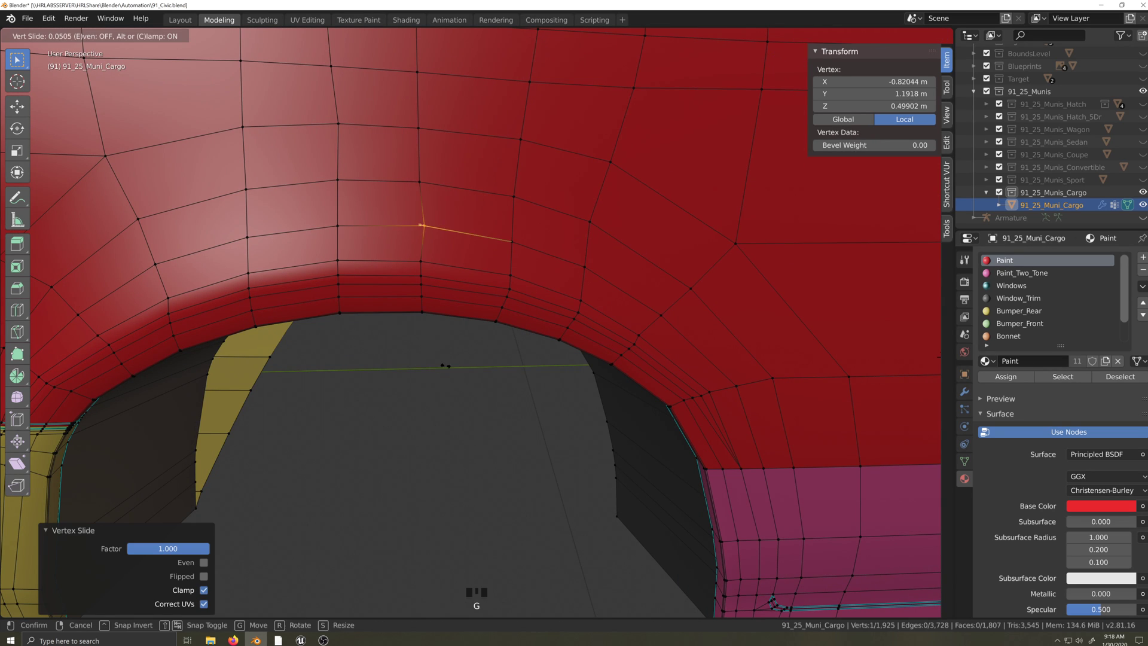
pyautogui.click(445, 365)
# - Vertex-slide the outer vertex at the rear door seam's lower rear corner to factor 1.000
pyautogui.hotkey('shift', '`')
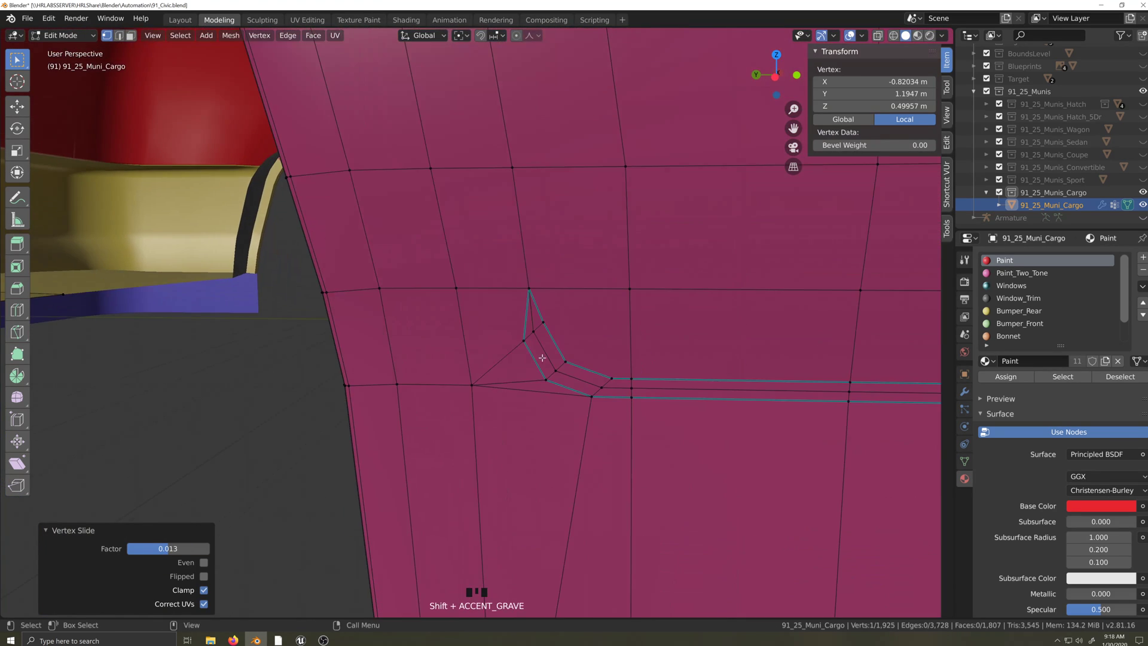
pyautogui.press('s')
pyautogui.click(565, 384)
pyautogui.click(558, 405)
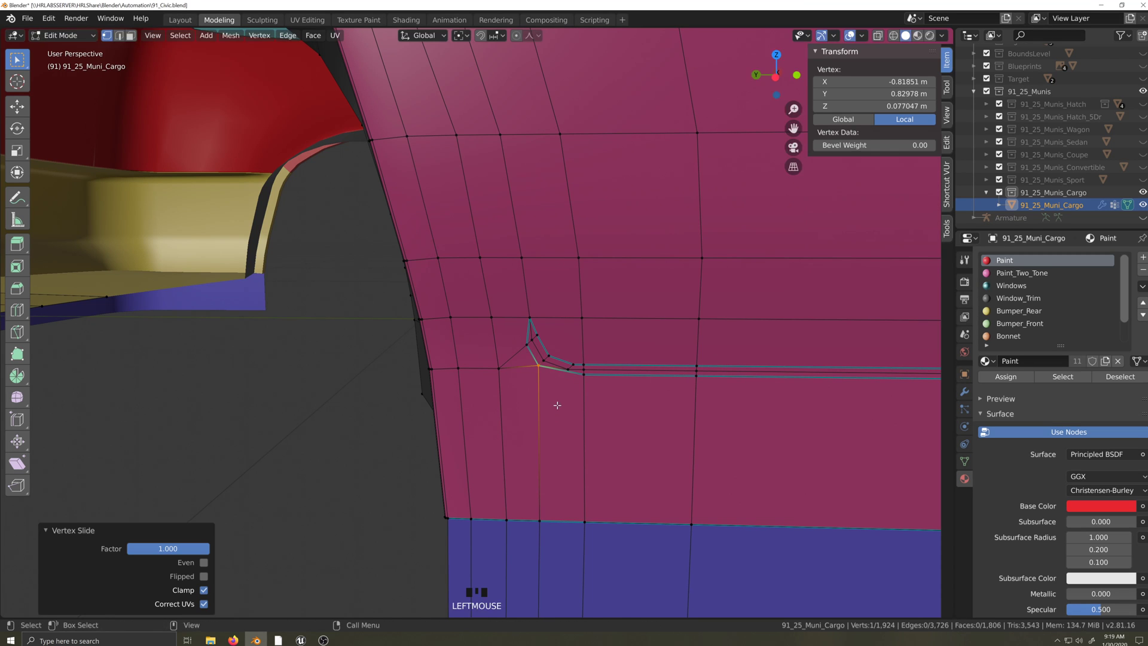
pyautogui.click(557, 408)
# - Vertex-slide the seam vertices just ahead of the lower rear corner together into a single point on the vertical edge line
pyautogui.click(572, 379)
pyautogui.press('g')
pyautogui.press('g')
pyautogui.click(586, 377)
pyautogui.click(586, 380)
pyautogui.press('g')
pyautogui.press('g')
pyautogui.click(581, 366)
pyautogui.click(577, 376)
pyautogui.click(573, 365)
pyautogui.press('g')
pyautogui.press('g')
pyautogui.click(607, 392)
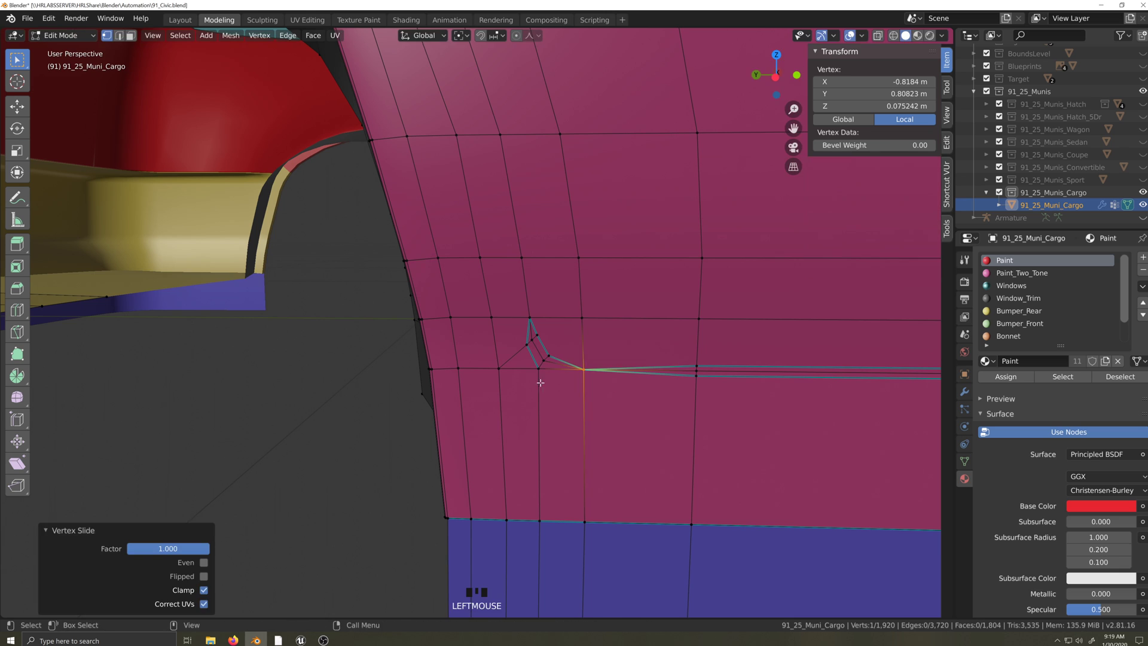
# - Vertex-slide the inner and centre vertices around the lower rear seam corner onto the corner's outer vertex
pyautogui.click(544, 361)
pyautogui.press('g')
pyautogui.press('g')
pyautogui.click(539, 369)
pyautogui.click(547, 357)
pyautogui.press('g')
pyautogui.press('g')
pyautogui.click(529, 346)
pyautogui.press('g')
pyautogui.press('g')
pyautogui.click(540, 366)
# - Slide the remaining upper vertices of the lower rear seam corner together, using X-ray box selection, to close the corner
pyautogui.click(538, 340)
pyautogui.press('g')
pyautogui.press('g')
pyautogui.click(533, 329)
pyautogui.click(532, 330)
pyautogui.click(537, 356)
pyautogui.moveTo(523, 336); pyautogui.dragTo(543, 351)
pyautogui.hotkey('alt', 'z')
pyautogui.hotkey('alt', 'z')
pyautogui.press('g')
pyautogui.press('g')
pyautogui.click(565, 397)
pyautogui.hotkey('shift', '`')
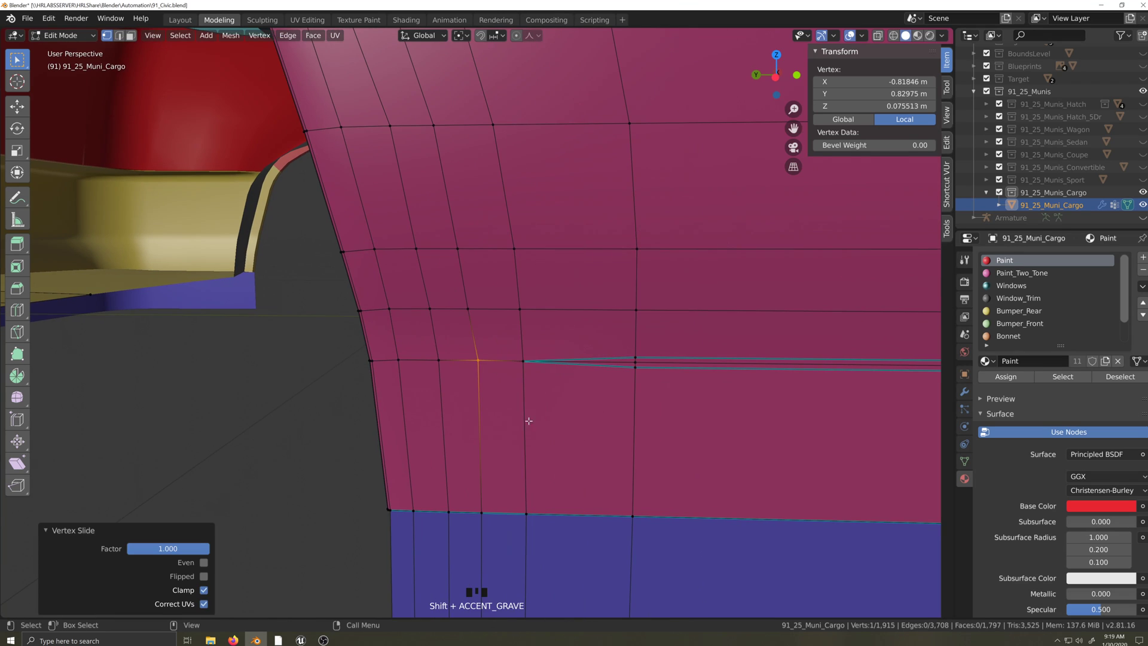
# - Edge-slide the upper edges of the rear door's bottom seam onto the seam's centre line
pyautogui.click(633, 364)
pyautogui.scroll(5, 652, 389)
pyautogui.press('j')
pyautogui.click(658, 385)
pyautogui.hotkey('shift', '`')
pyautogui.press('s')
pyautogui.click(478, 322)
pyautogui.keyDown('ctrl'); pyautogui.click(423, 353); pyautogui.keyUp('ctrl')
pyautogui.press('g')
pyautogui.press('g')
pyautogui.click(673, 489)
# - Select the lower edges of the rear door's bottom seam and edge-slide them onto the centre line to close it
pyautogui.click(419, 364)
pyautogui.hotkey('shift', '`')
pyautogui.scroll(3, 676, 354)
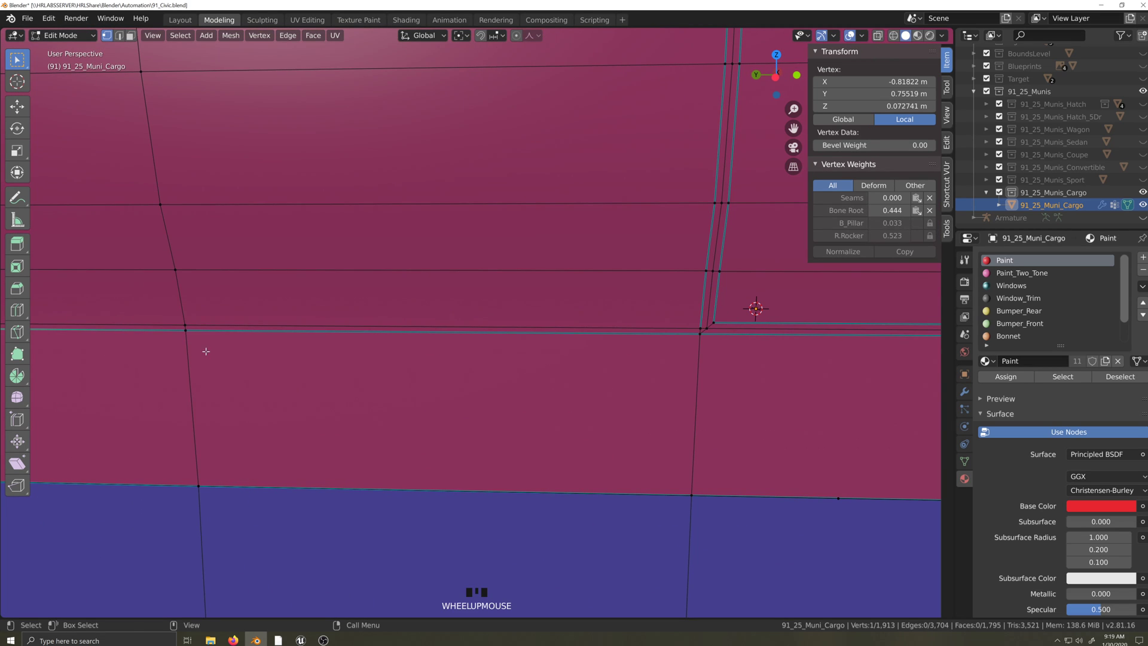
pyautogui.keyDown('ctrl'); pyautogui.keyDown('shift'); pyautogui.click(187, 332); pyautogui.keyUp('shift'); pyautogui.keyUp('ctrl')
pyautogui.press('g')
pyautogui.press('g')
pyautogui.click(726, 356)
# - Vertex-slide the last bottom-seam vertex beside the front door seam's lower corner closed, and clear the selection
pyautogui.keyDown('shift'); pyautogui.moveTo(730, 354); pyautogui.dragTo(626, 383, button='middle'); pyautogui.keyUp('shift')
pyautogui.scroll(4, 626, 383)
pyautogui.click(590, 355)
pyautogui.press('g')
pyautogui.press('g')
pyautogui.click(617, 454)
pyautogui.hotkey('shift', '`')
pyautogui.scroll(-3, 602, 475)
pyautogui.click(602, 474)
pyautogui.press('`')
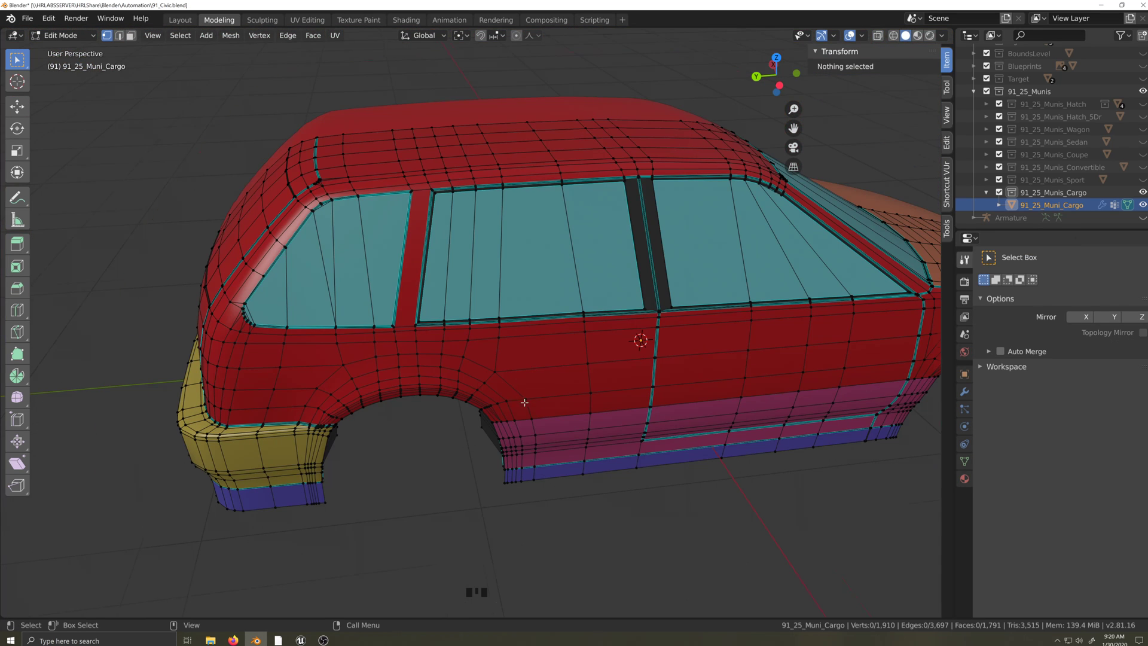
# - Select the inner edge loop of the rear door window's black trim and edge-slide it to factor 1.000 against the glass
pyautogui.scroll(5, 525, 403)
pyautogui.scroll(3, 508, 405)
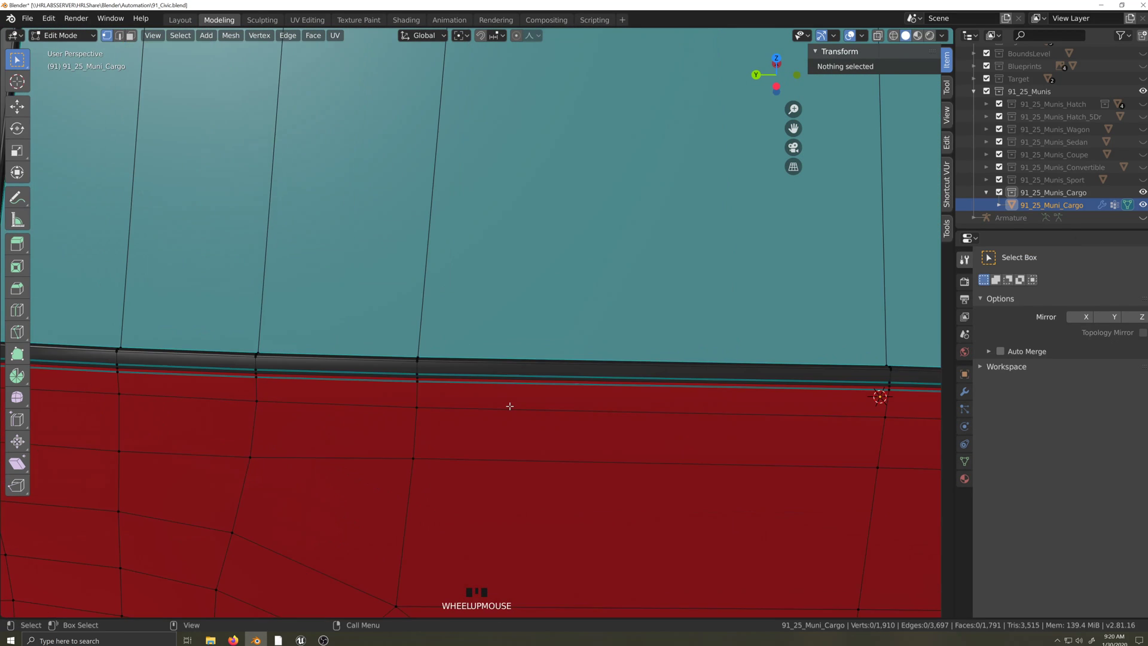
pyautogui.press('`')
pyautogui.hotkey('shift', '`')
pyautogui.scroll(5, 484, 423)
pyautogui.press('`')
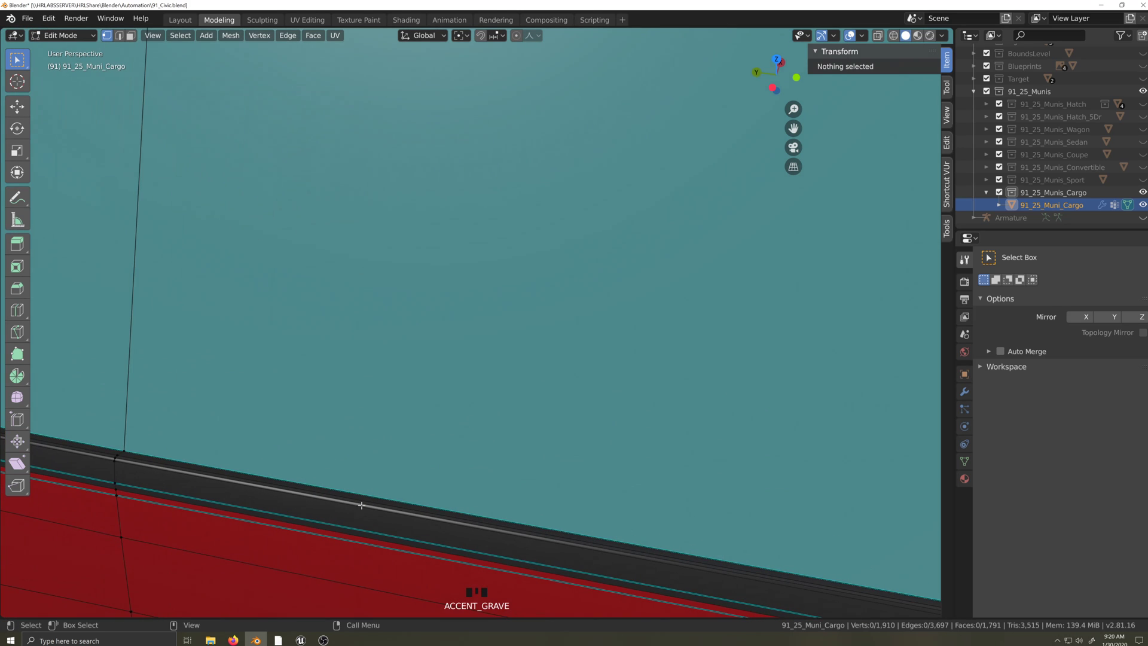
pyautogui.keyDown('alt'); pyautogui.click(355, 501); pyautogui.keyUp('alt')
pyautogui.scroll(-4, 368, 504)
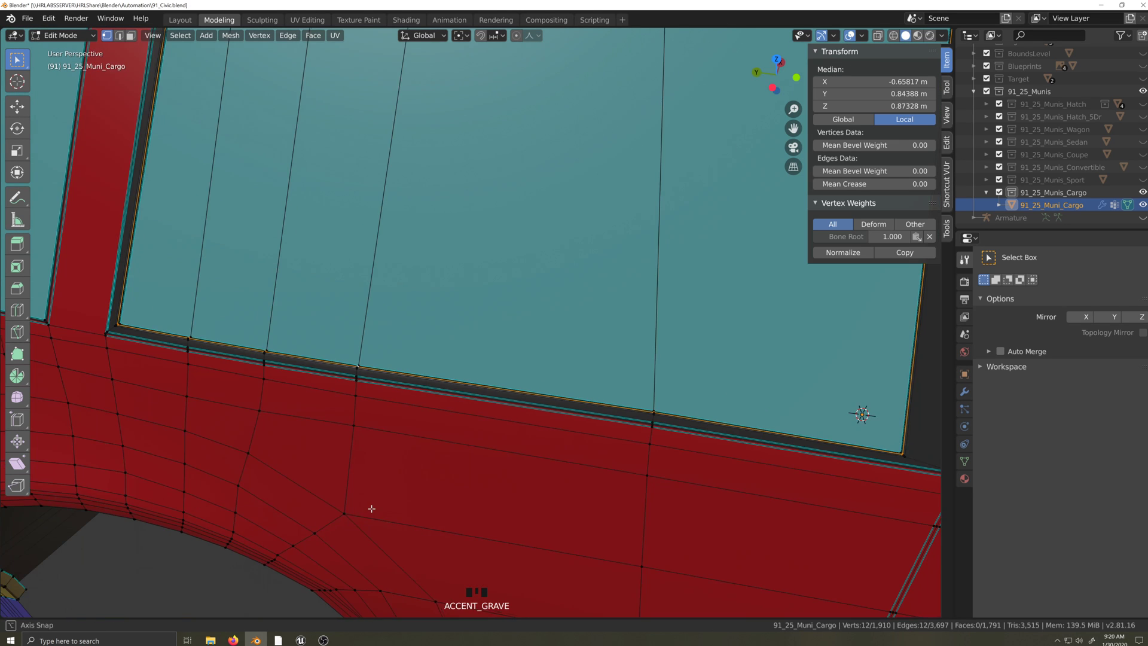
pyautogui.press('`')
pyautogui.scroll(3, 449, 461)
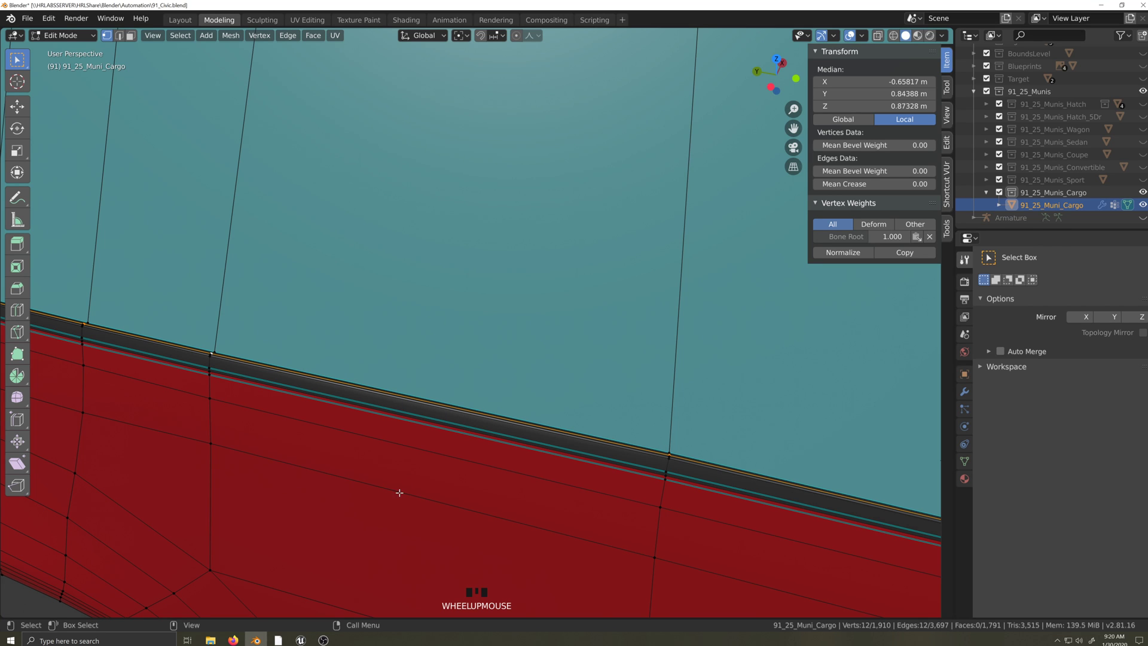
pyautogui.press('g')
pyautogui.press('g')
pyautogui.click(391, 510)
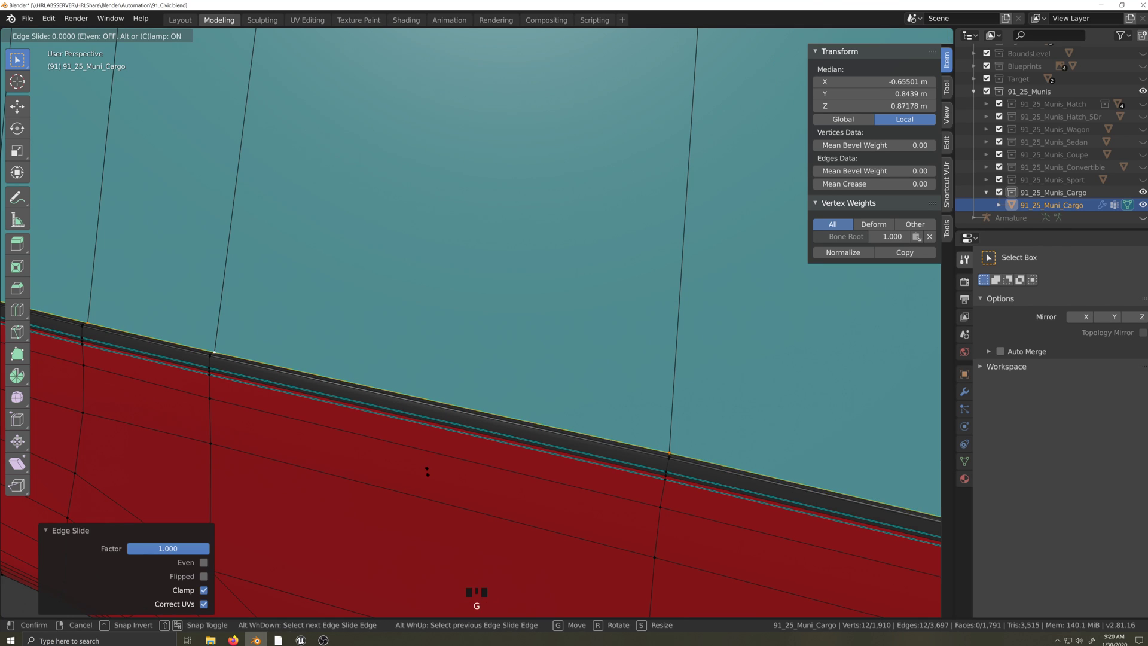
pyautogui.click(399, 504)
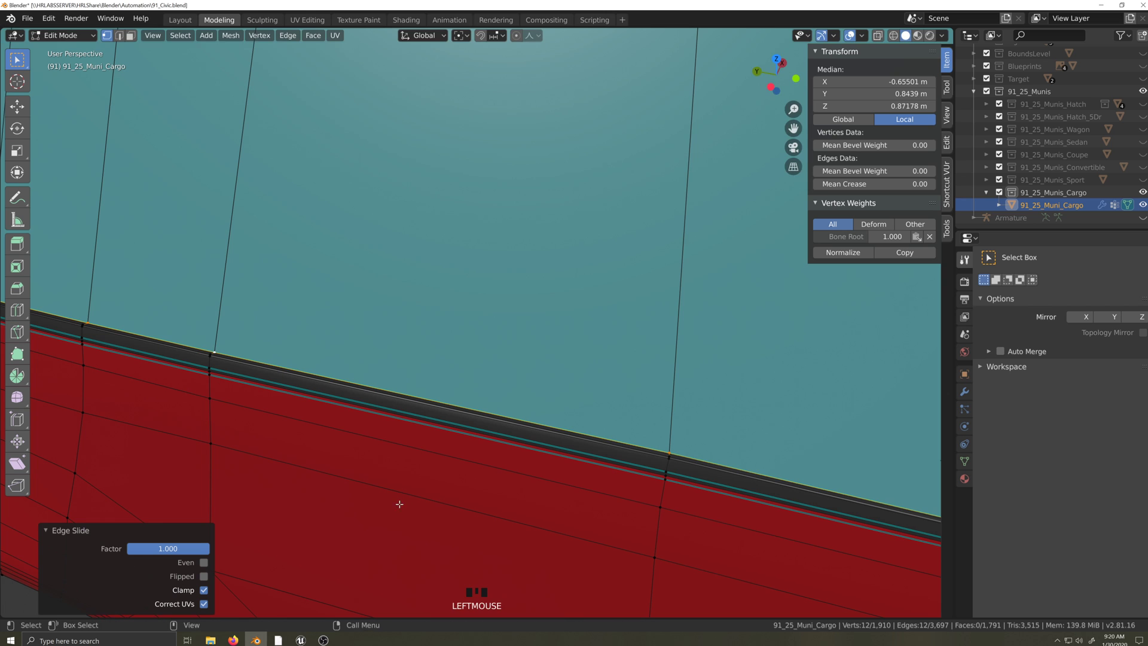
# - Enable Auto Merge and edge-slide the selected window trim loop to merge it with the adjoining loop
pyautogui.scroll(-5, 412, 496)
pyautogui.scroll(3, 607, 425)
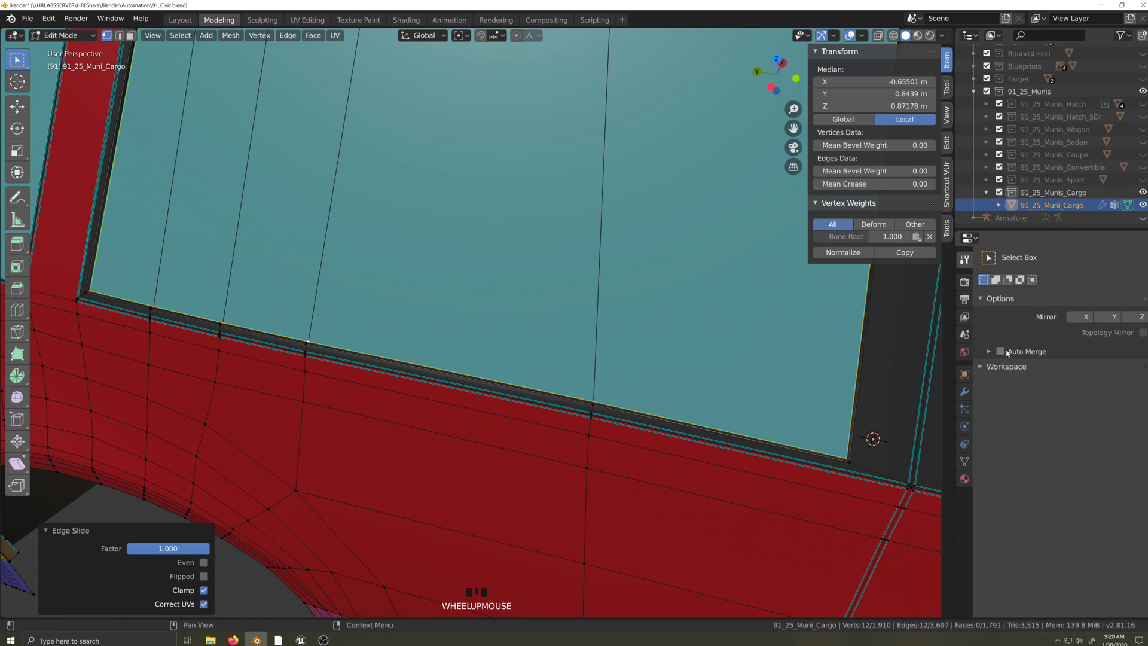
pyautogui.press('g')
pyautogui.press('g')
pyautogui.click(413, 495)
# - Vertex-slide three vertices along the glass's lower edge on the rear door window down onto the body-side trim vertices
pyautogui.hotkey('shift', '`')
pyautogui.press('g')
pyautogui.press('g')
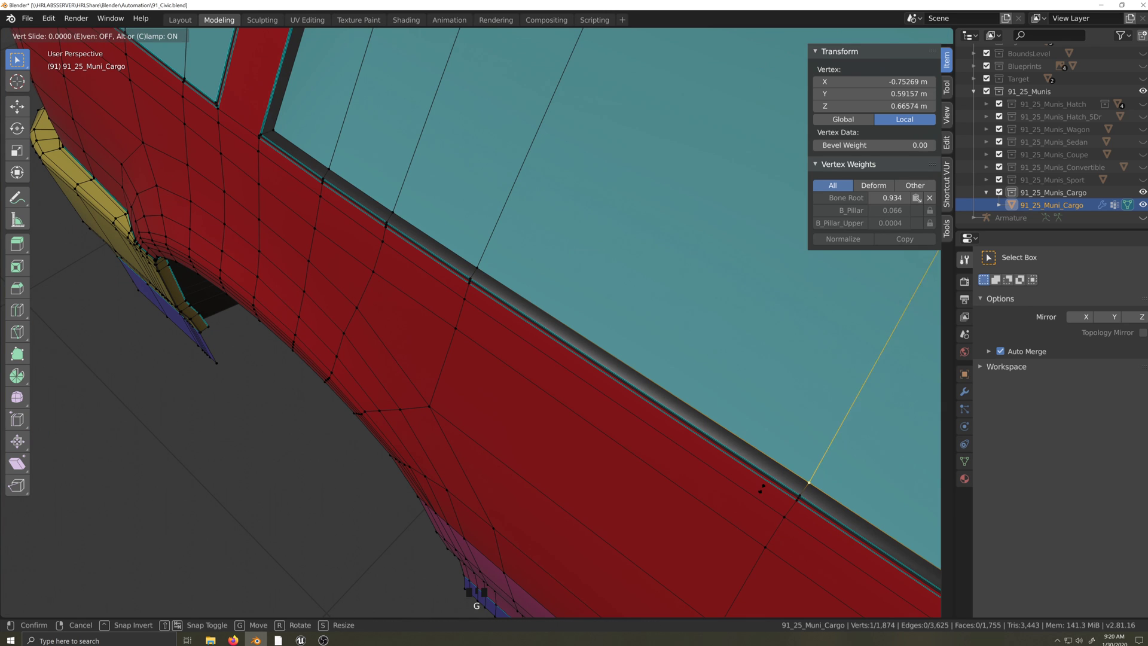
pyautogui.click(707, 524)
pyautogui.press('g')
pyautogui.press('g')
pyautogui.click(419, 237)
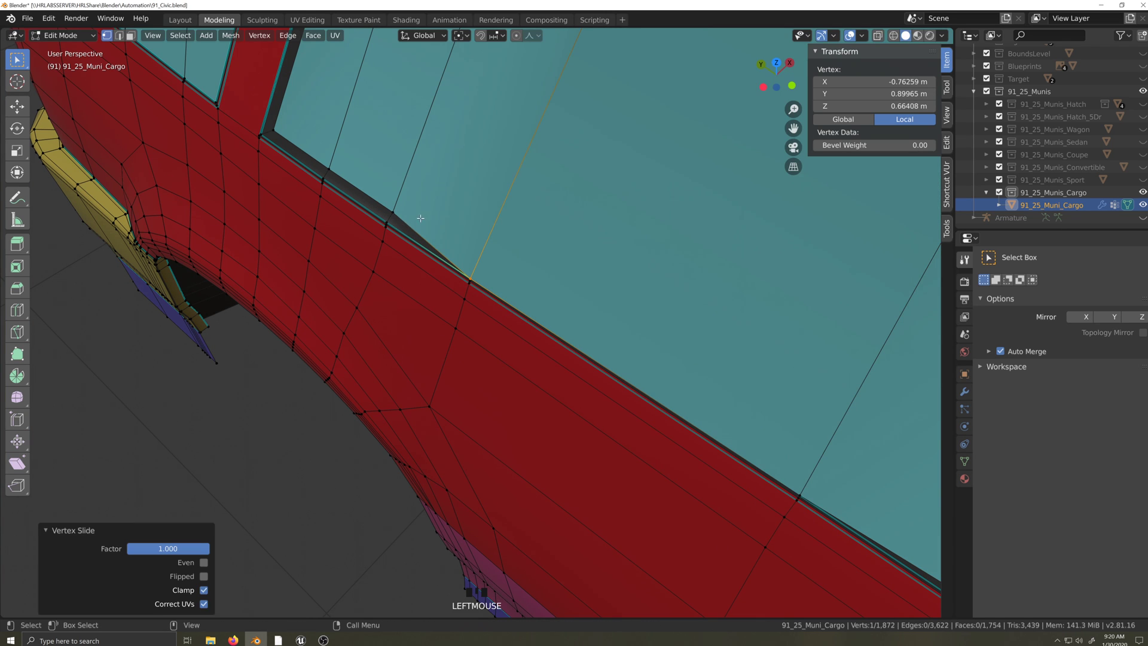
pyautogui.click(403, 208)
pyautogui.press('g')
pyautogui.press('g')
pyautogui.click(410, 255)
# - Vertex-slide the last lower glass-edge vertex and the glass's lower rear corner vertex outward onto the trim's outer edge
pyautogui.keyDown('shift'); pyautogui.moveTo(413, 254); pyautogui.dragTo(625, 431, button='middle'); pyautogui.keyUp('shift')
pyautogui.scroll(3, 633, 378)
pyautogui.click(628, 360)
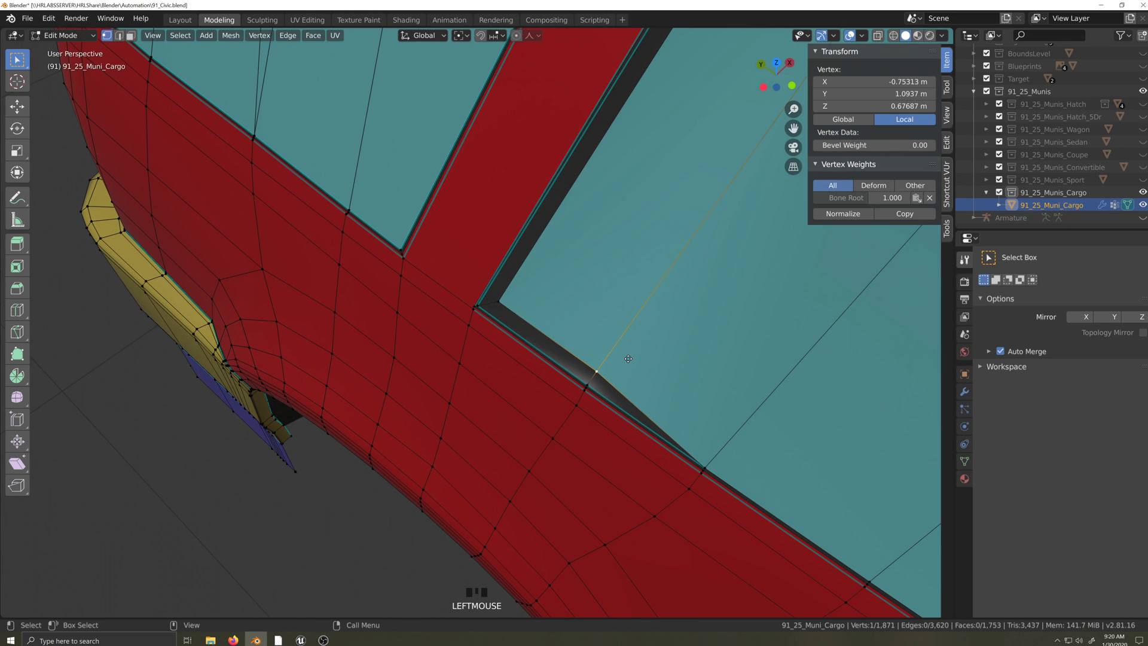
pyautogui.press('g')
pyautogui.press('g')
pyautogui.click(616, 379)
pyautogui.click(501, 300)
pyautogui.press('g')
pyautogui.press('g')
pyautogui.click(495, 333)
# - Vertex-slide the trim vertices at the rear door window's lower rear corner to tidy that corner
pyautogui.press('`')
pyautogui.hotkey('shift', '`')
pyautogui.scroll(4, 538, 347)
pyautogui.press('`')
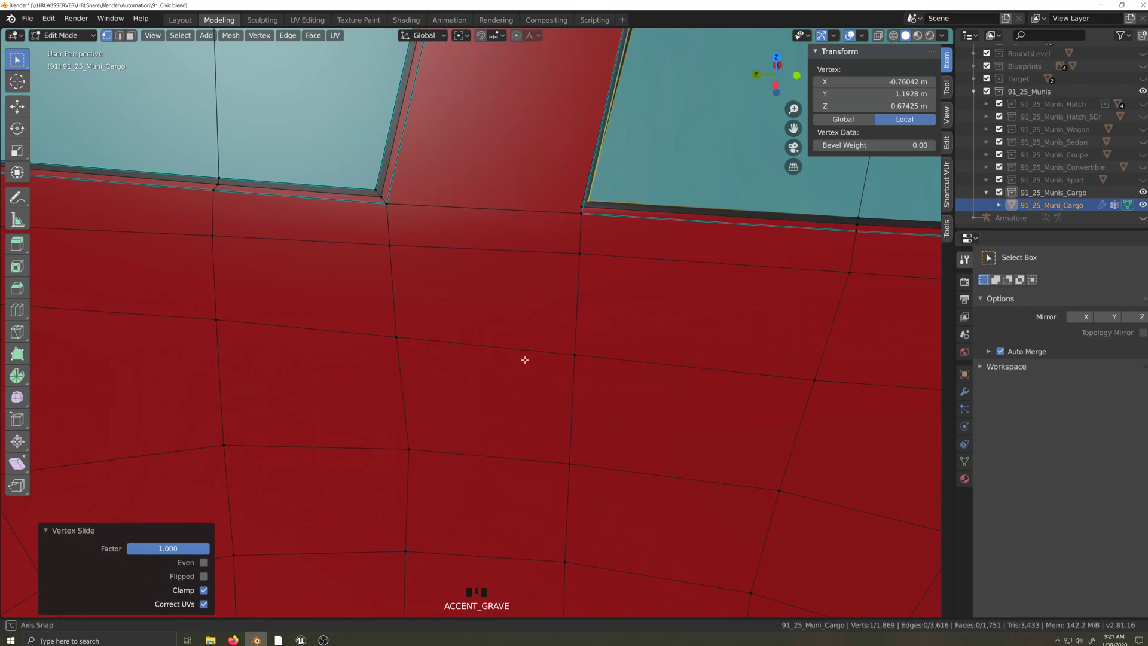
pyautogui.press('g')
pyautogui.press('g')
pyautogui.click(638, 220)
pyautogui.click(583, 207)
pyautogui.press('g')
pyautogui.press('g')
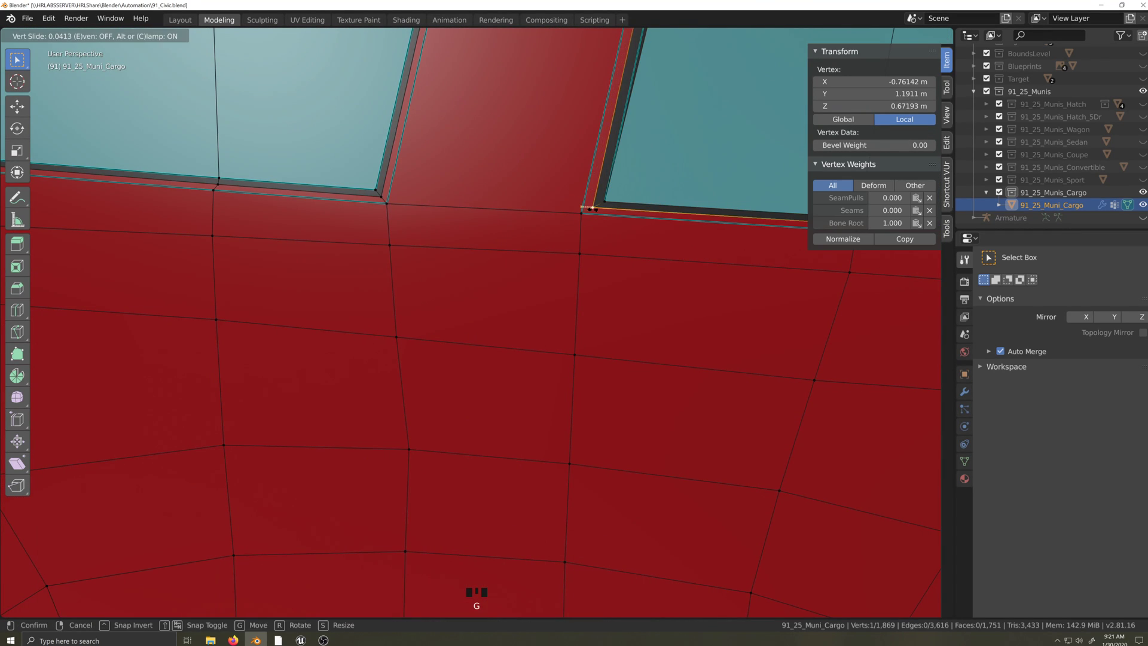
pyautogui.click(591, 208)
# - Vertex-slide the rear door glass's upper rear corner vertex and the next upper-edge vertex outward onto the roof-side trim edge
pyautogui.scroll(-9, 638, 205)
pyautogui.keyDown('shift'); pyautogui.moveTo(638, 205); pyautogui.dragTo(589, 415, button='middle'); pyautogui.keyUp('shift')
pyautogui.scroll(6, 589, 415)
pyautogui.click(569, 396)
pyautogui.press('g')
pyautogui.press('g')
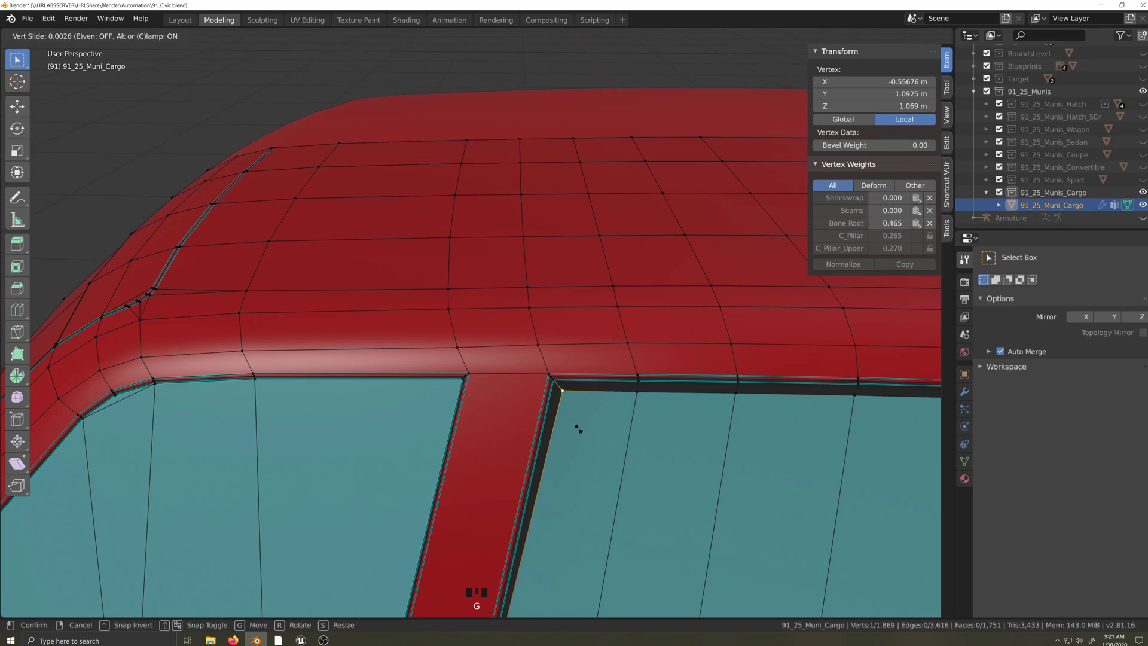
pyautogui.click(712, 397)
pyautogui.click(715, 410)
pyautogui.press('g')
pyautogui.press('g')
pyautogui.click(837, 416)
# - Vertex-slide the following vertices along the rear door glass's upper edge up onto the roof-side trim edge
pyautogui.hotkey('shift', '`')
pyautogui.click(444, 413)
pyautogui.press('g')
pyautogui.press('g')
pyautogui.click(535, 399)
pyautogui.click(691, 392)
pyautogui.press('g')
pyautogui.press('g')
pyautogui.click(694, 366)
# - Vertex-slide the rear door glass's upper front corner vertex beside the B-pillar up onto the trim edge
pyautogui.hotkey('shift', '`')
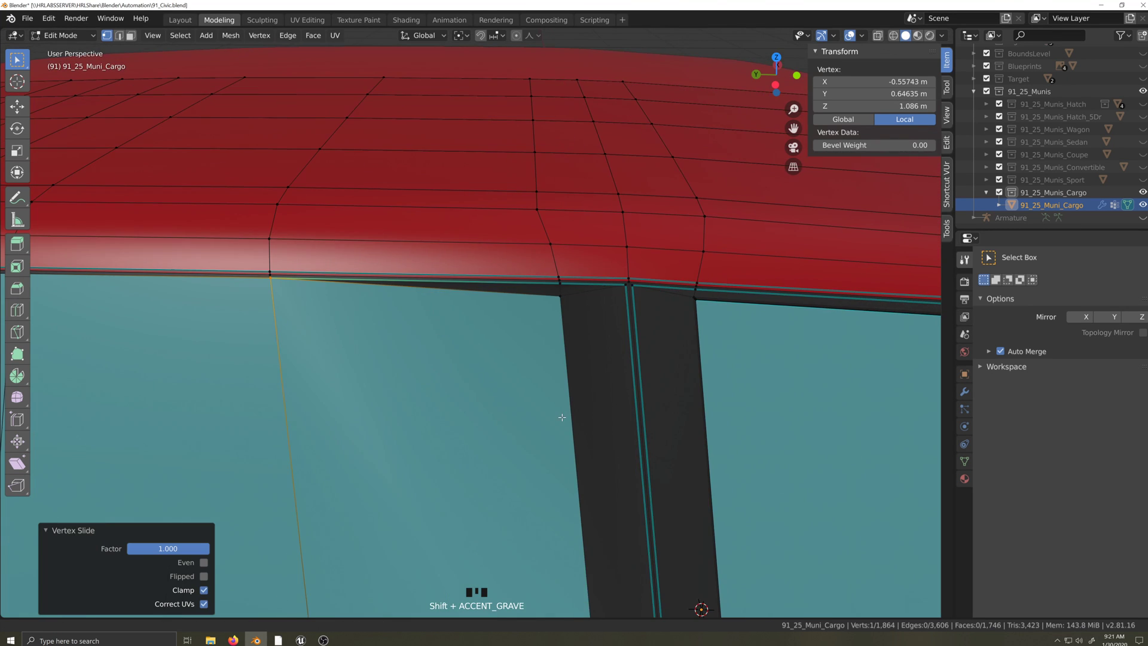
pyautogui.scroll(2, 564, 371)
pyautogui.click(589, 311)
pyautogui.press('g')
pyautogui.press('g')
pyautogui.click(576, 360)
# - Connect the rear door glass's lower front corner vertex to the body vertex at the door seam with a new edge path
pyautogui.scroll(-4, 592, 418)
pyautogui.hotkey('shift', '`')
pyautogui.scroll(4, 646, 464)
pyautogui.click(643, 447)
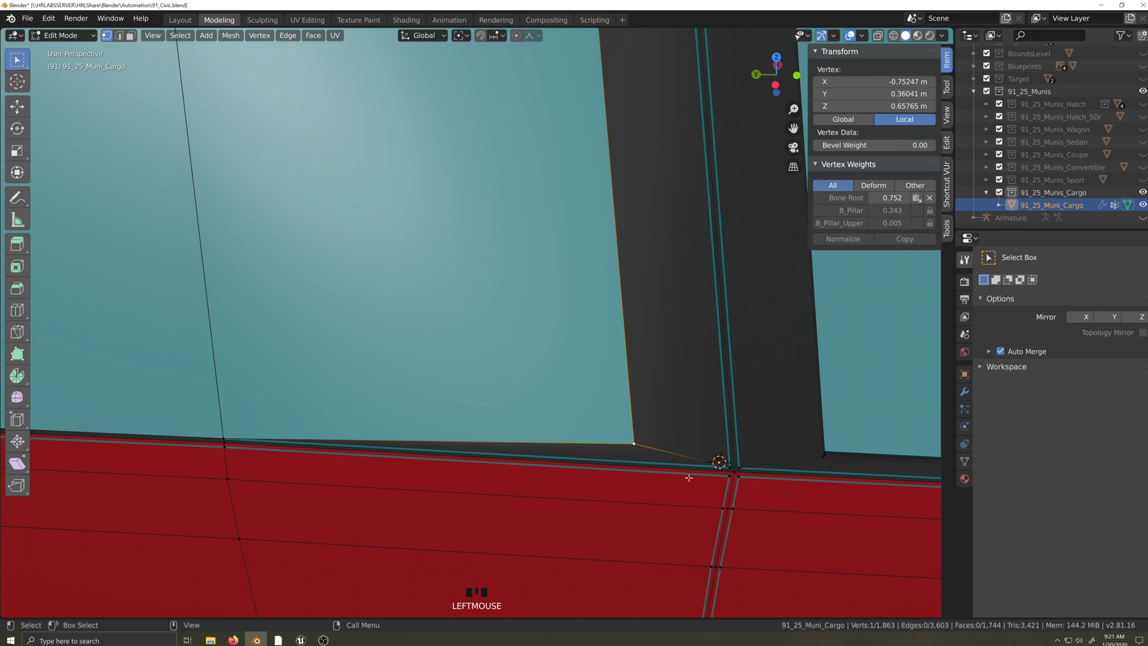
pyautogui.keyDown('shift'); pyautogui.click(726, 478); pyautogui.keyUp('shift')
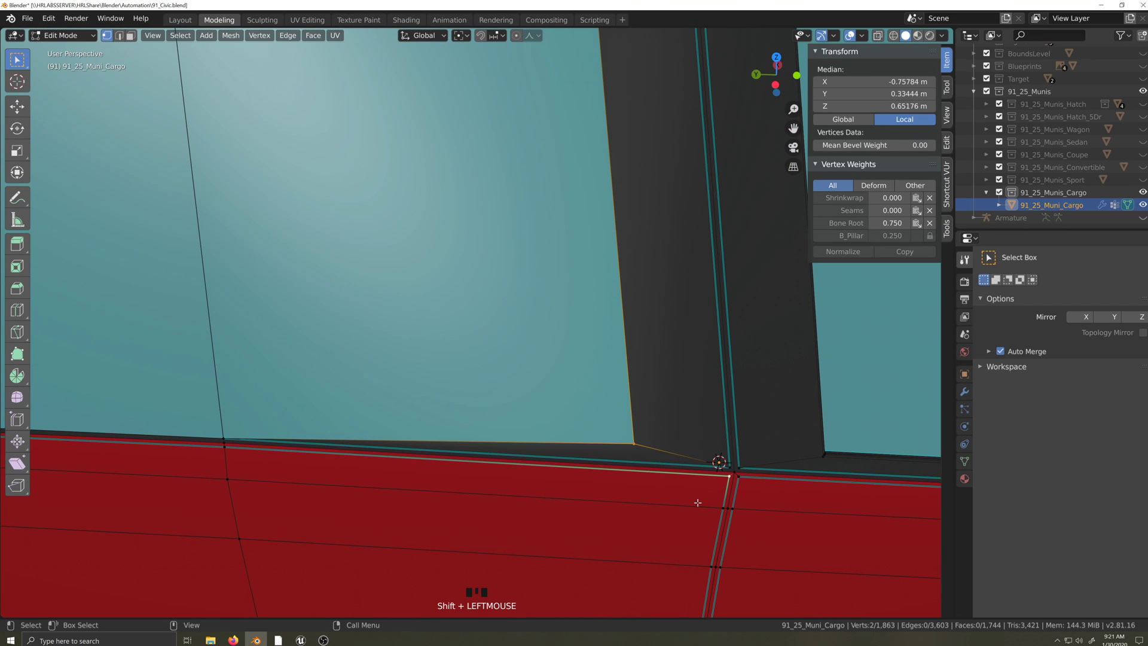
pyautogui.press('j')
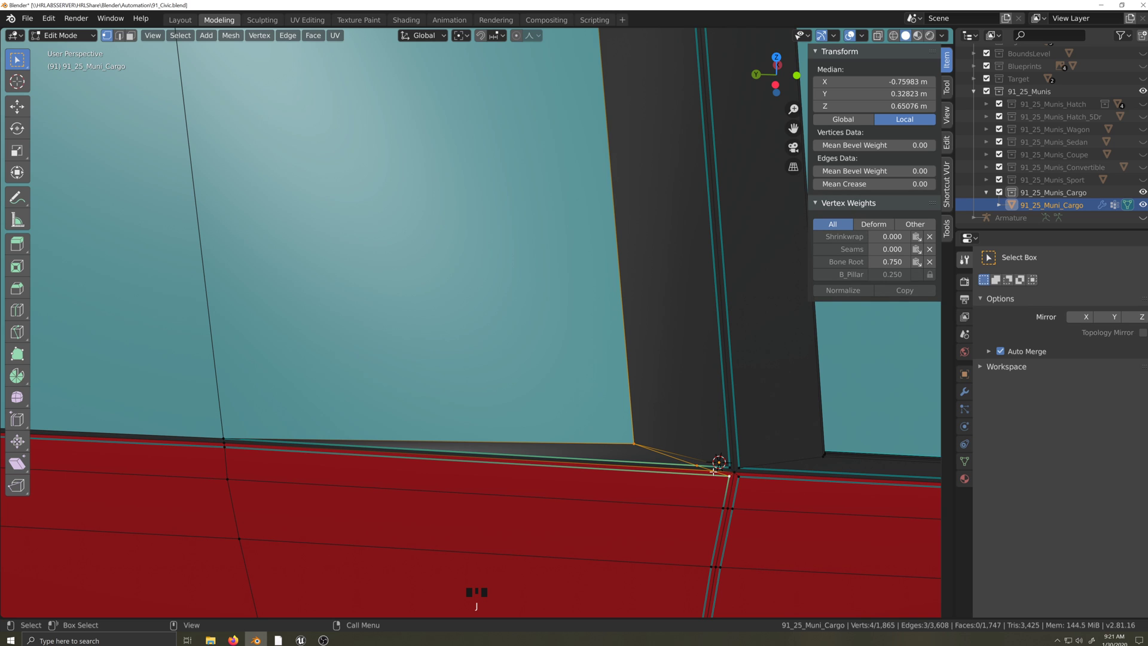
# - Vertex-slide the two vertices made by the new cut rearward along the lower trim edges until they sit beneath the glass corner
pyautogui.click(693, 466)
pyautogui.press('g')
pyautogui.press('g')
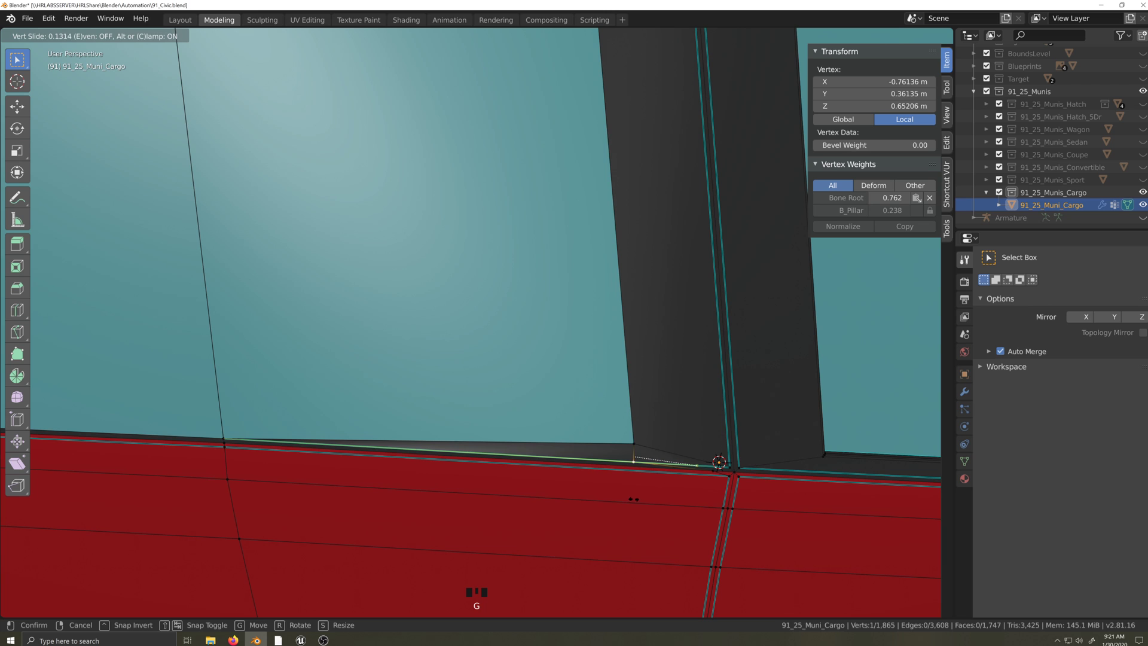
pyautogui.click(692, 477)
pyautogui.press('g')
pyautogui.press('g')
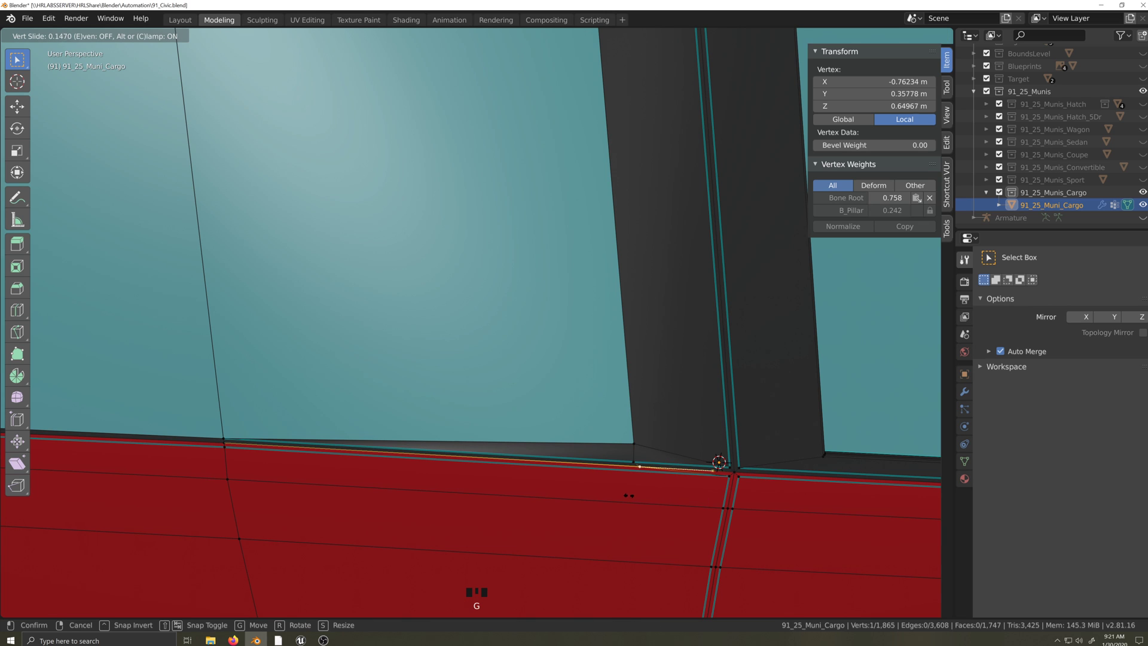
pyautogui.click(625, 496)
# - Vertex-slide the rear door glass's lower front corner vertex down onto the trim vertex directly beneath it
pyautogui.click(664, 457)
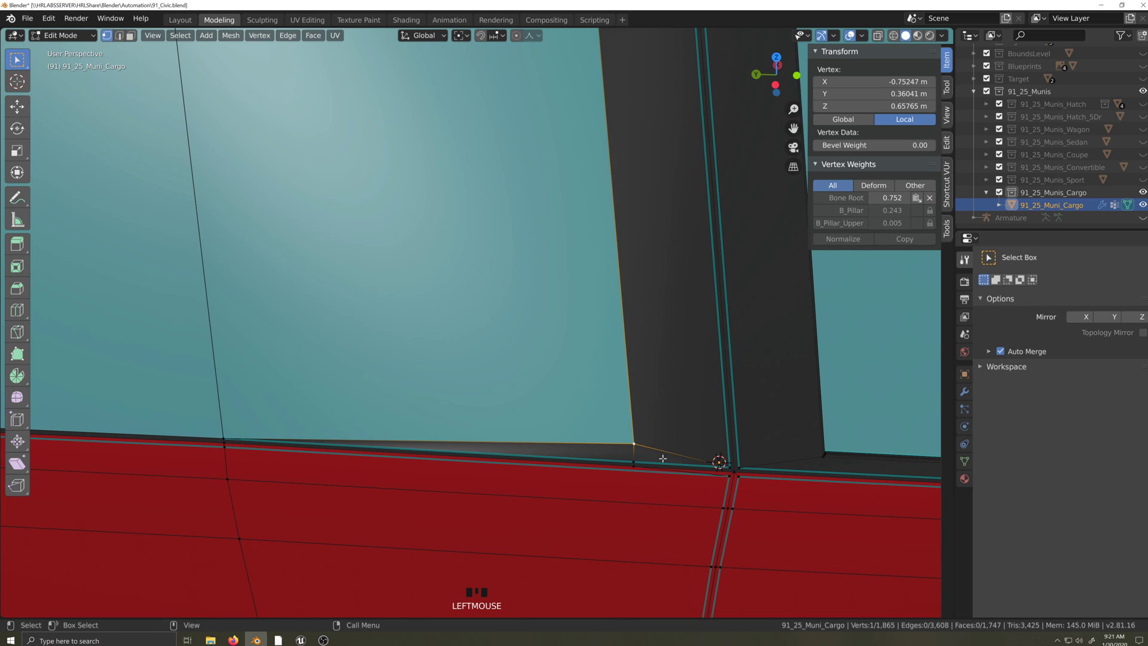
pyautogui.press('g')
pyautogui.press('g')
pyautogui.click(658, 513)
pyautogui.scroll(-8, 607, 482)
pyautogui.hotkey('shift', '`')
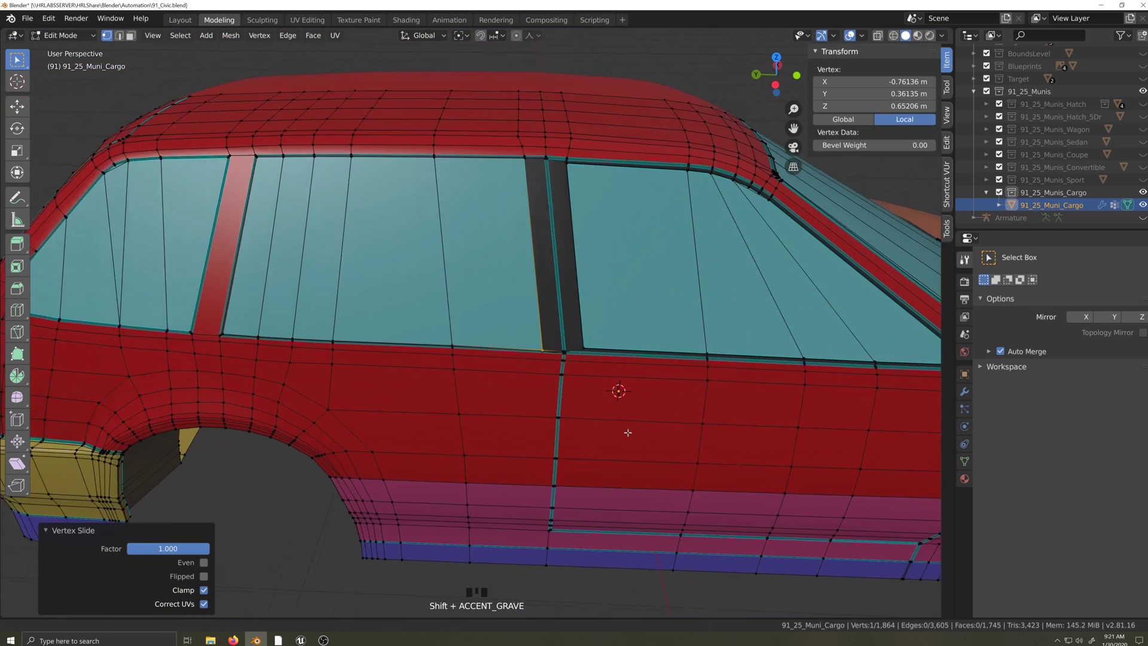
pyautogui.scroll(3, 717, 471)
pyautogui.scroll(-3, 717, 471)
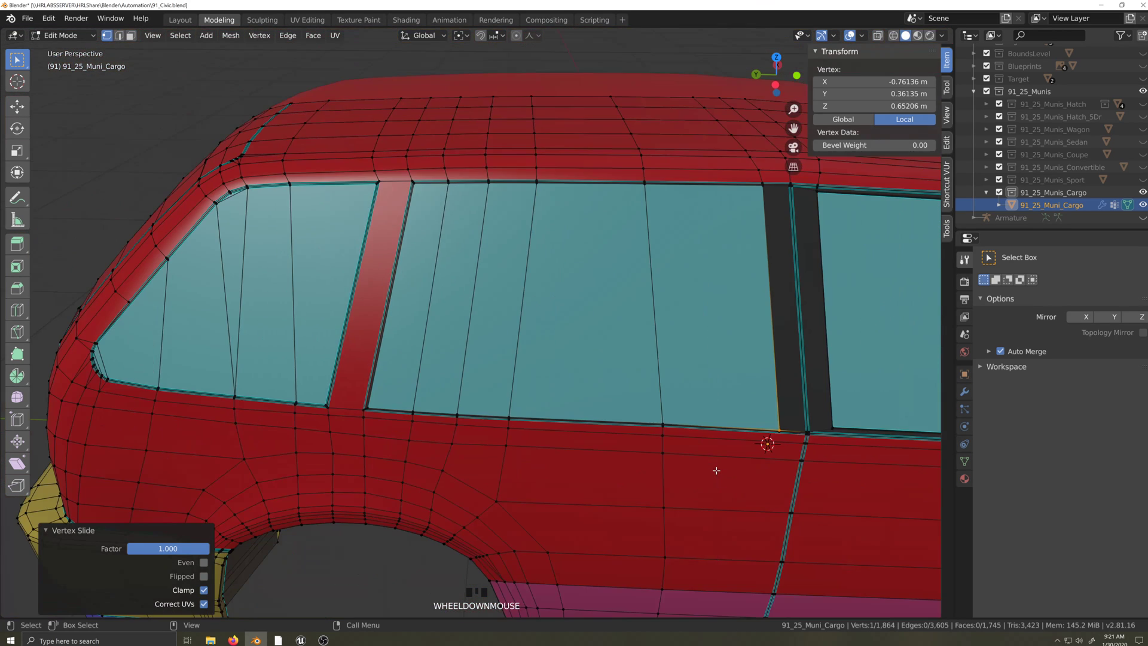
# - Select the rear door and rear quarter window faces with their surrounding trim and assign them the Paint material
pyautogui.press('3')
pyautogui.click(350, 427)
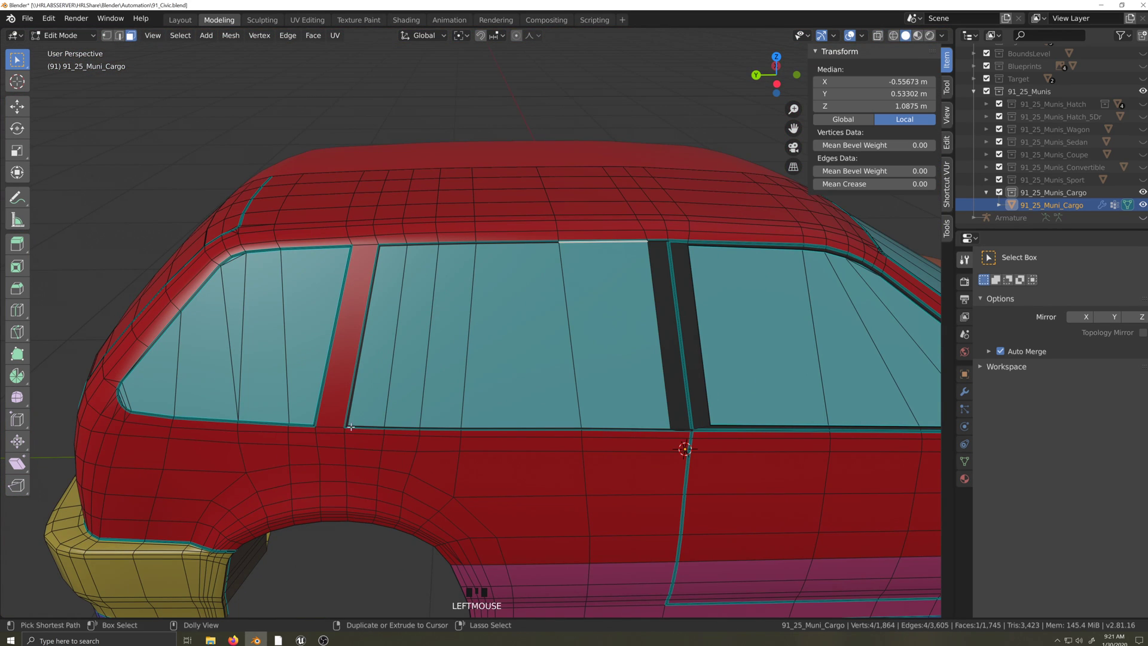
pyautogui.keyDown('ctrl'); pyautogui.keyDown('shift'); pyautogui.click(351, 427); pyautogui.keyUp('shift'); pyautogui.keyUp('ctrl')
pyautogui.keyDown('shift'); pyautogui.click(158, 362); pyautogui.keyUp('shift')
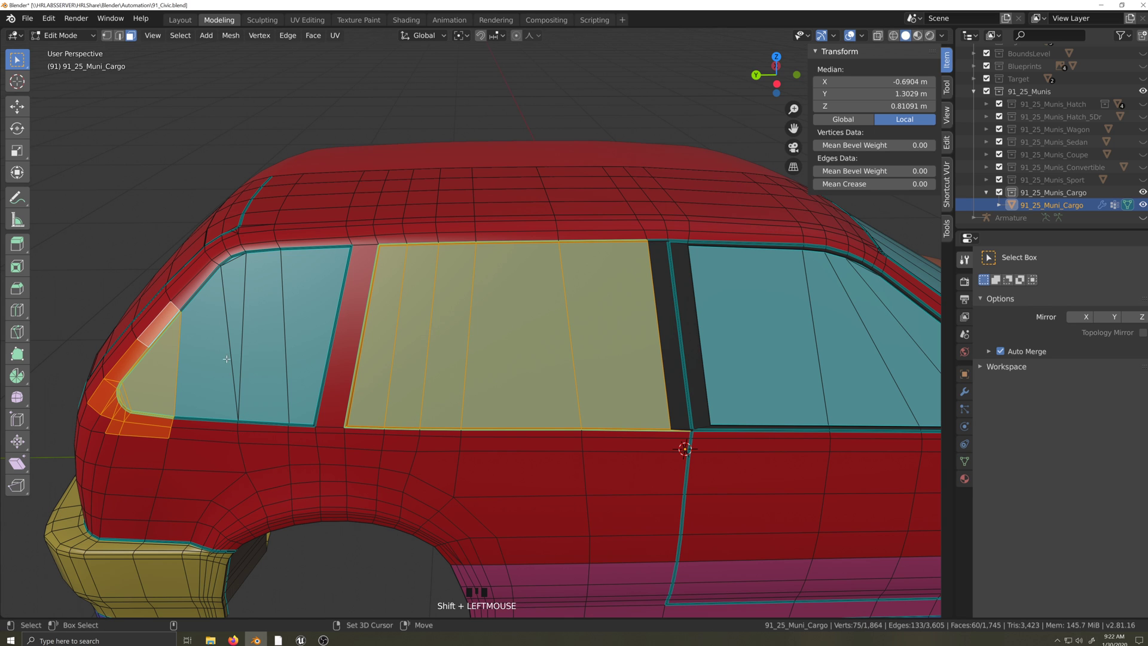
pyautogui.keyDown('shift'); pyautogui.moveTo(228, 421); pyautogui.dragTo(376, 428); pyautogui.keyUp('shift')
pyautogui.hotkey('shift', '`')
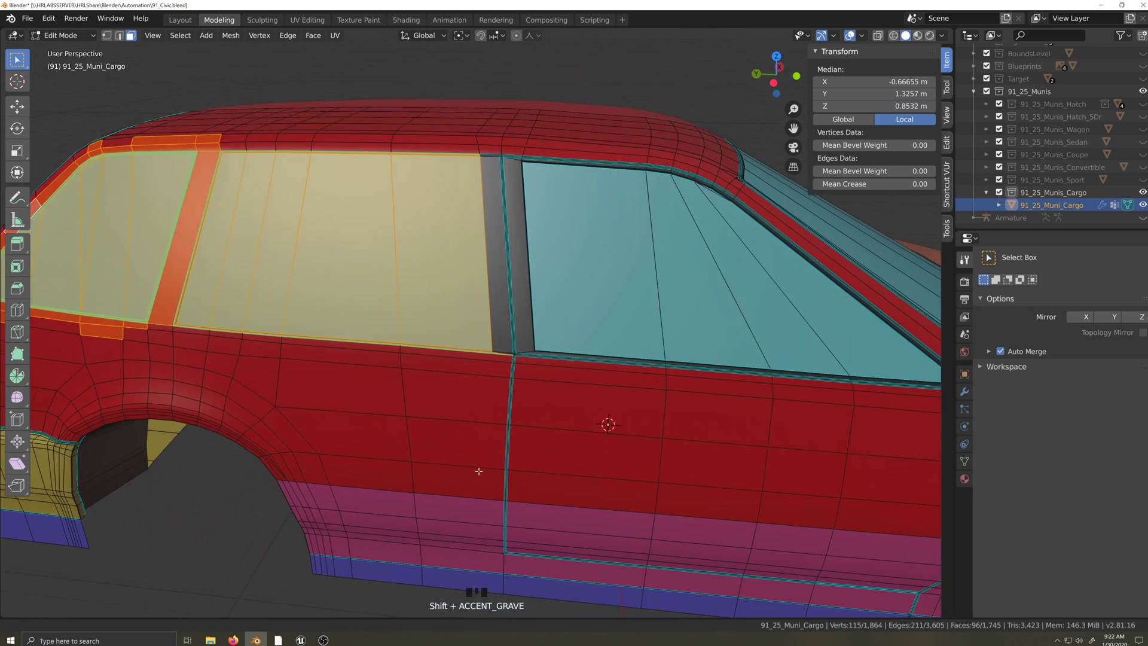
pyautogui.click(964, 479)
pyautogui.click(1017, 378)
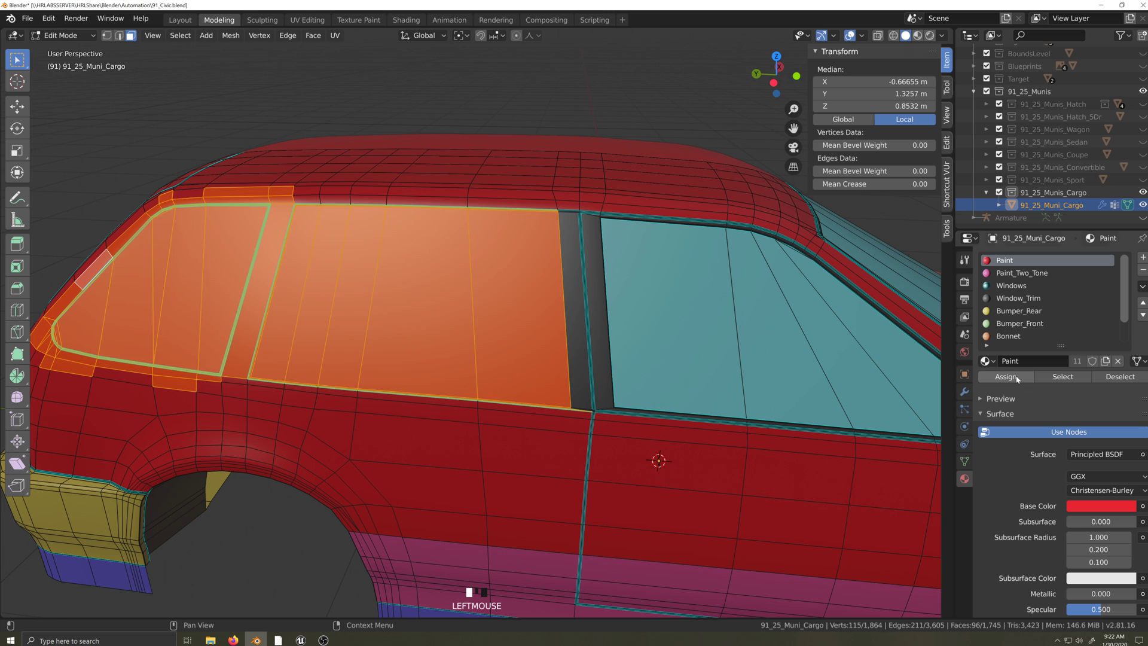
# - Apply Smooth Edges to the selected window faces to clear their sharp edges
pyautogui.scroll(3, 477, 450)
pyautogui.scroll(-3, 343, 346)
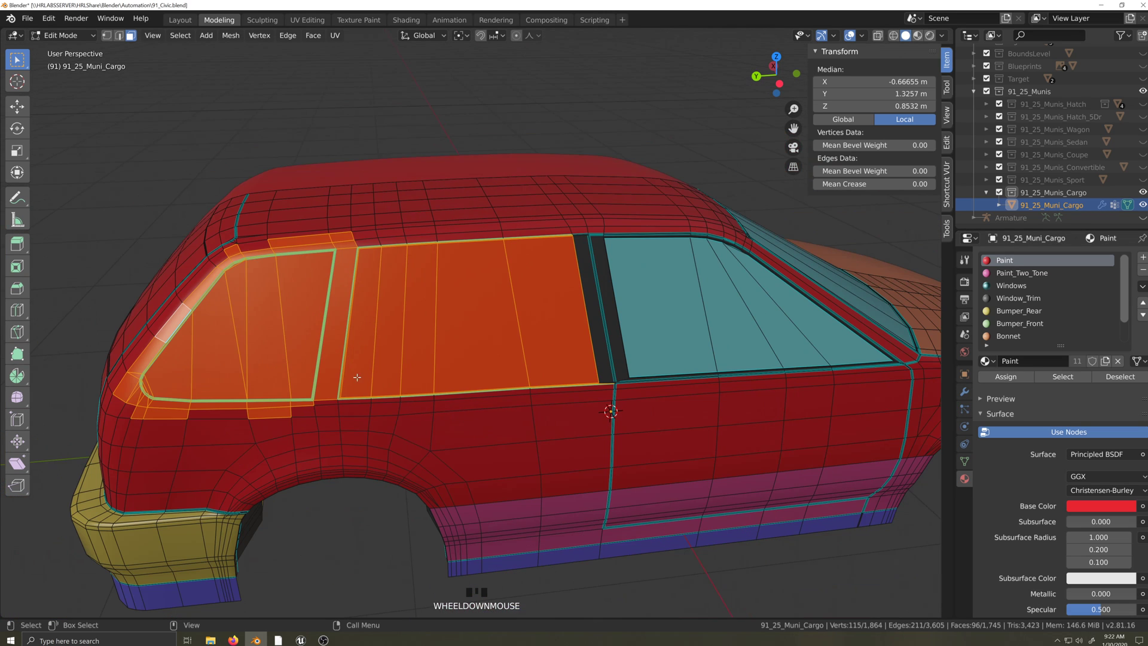
pyautogui.press('q')
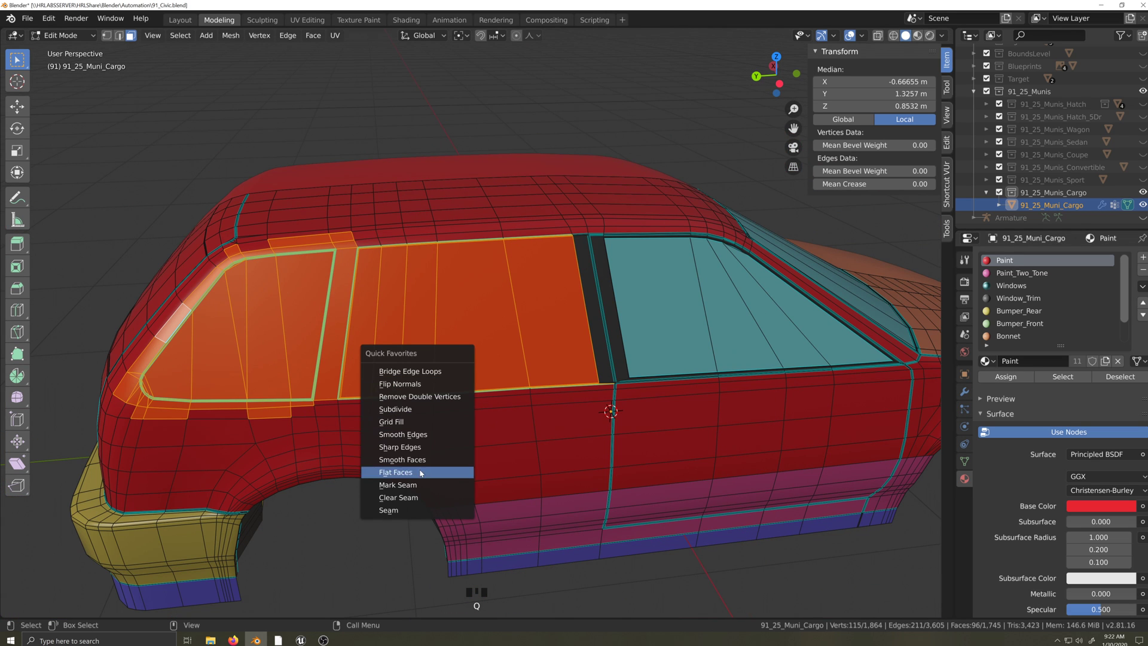
pyautogui.click(428, 434)
# - Select the painted rear quarter window faces and inset them twice, with thicknesses of about 0.0028 m and 0.0025 m
pyautogui.scroll(4, 499, 297)
pyautogui.click(500, 297)
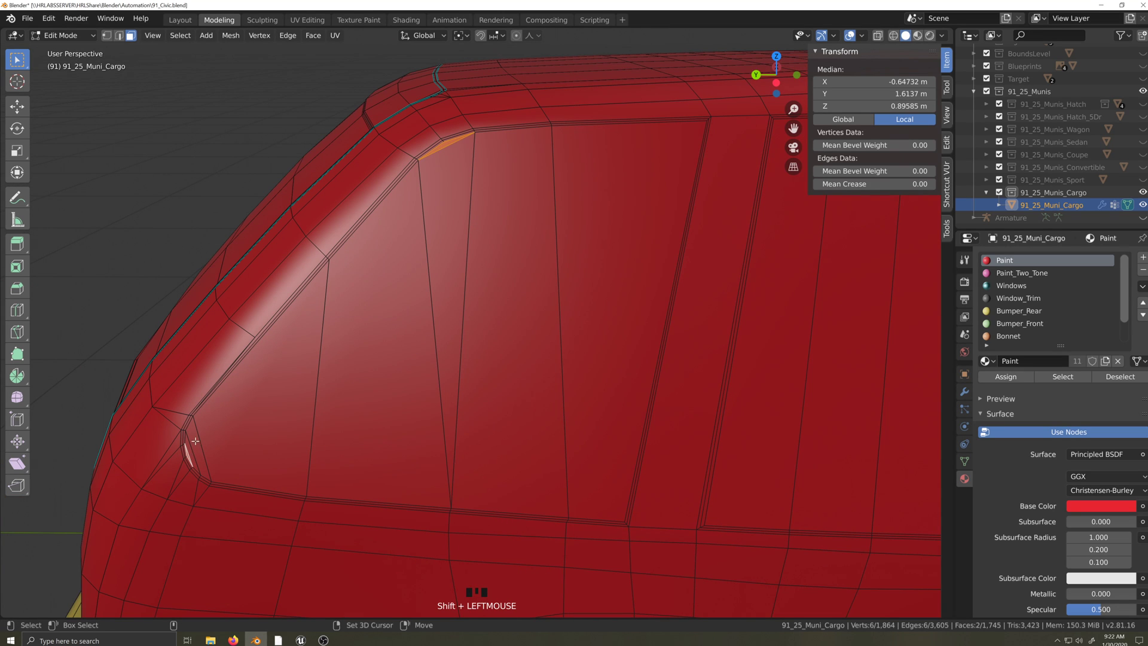
pyautogui.keyDown('shift'); pyautogui.click(220, 458); pyautogui.keyUp('shift')
pyautogui.keyDown('shift'); pyautogui.click(393, 229); pyautogui.keyUp('shift')
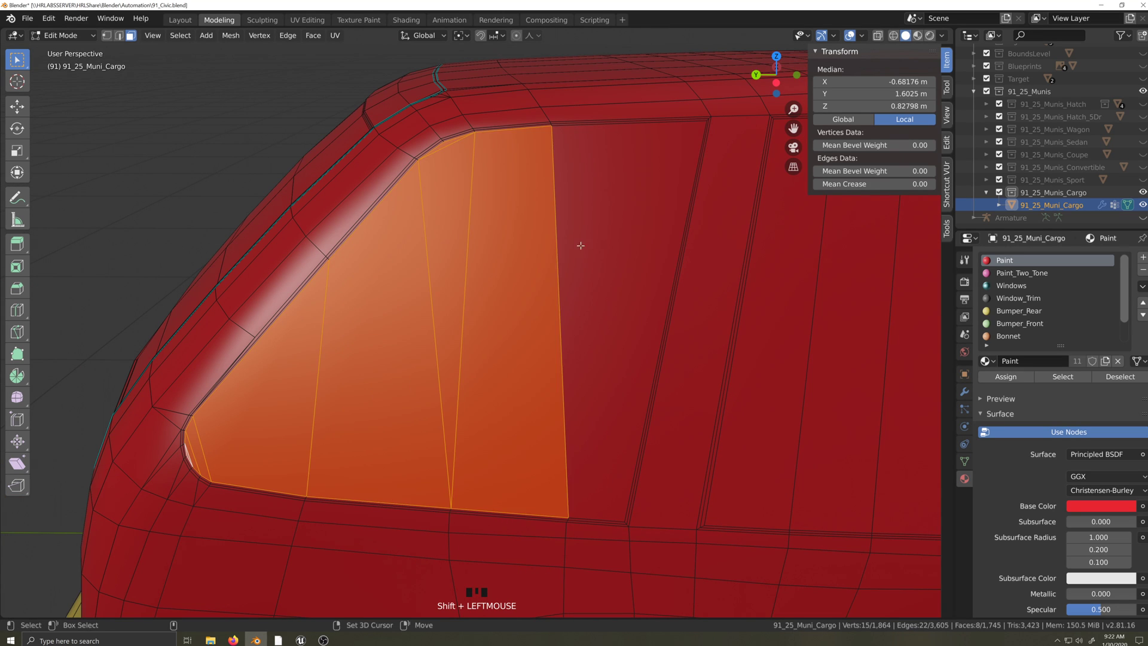
pyautogui.keyDown('shift'); pyautogui.click(590, 389); pyautogui.keyUp('shift')
pyautogui.hotkey('shift', '`')
pyautogui.scroll(3, 650, 458)
pyautogui.hotkey('shift', '`')
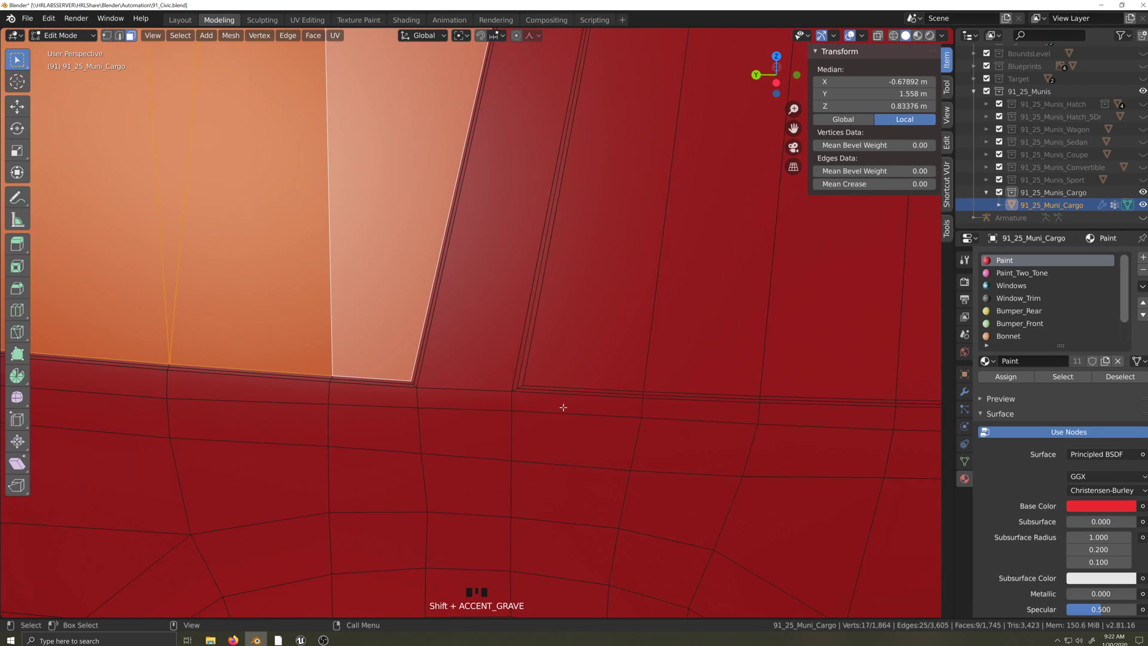
pyautogui.scroll(2, 540, 369)
pyautogui.press('i')
pyautogui.click(411, 445)
pyautogui.press('i')
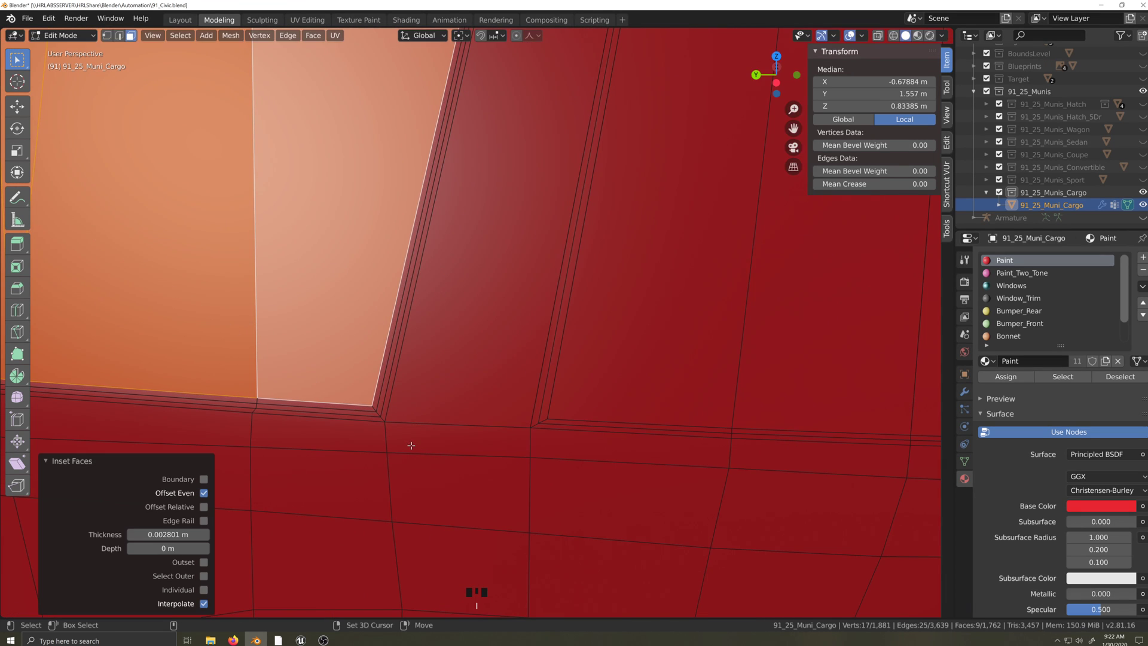
pyautogui.click(431, 452)
# - Grow the quarter window selection over both inset rings, move it slightly inward along global X, and inspect the recess in Object Mode
pyautogui.hotkey('shift', '`')
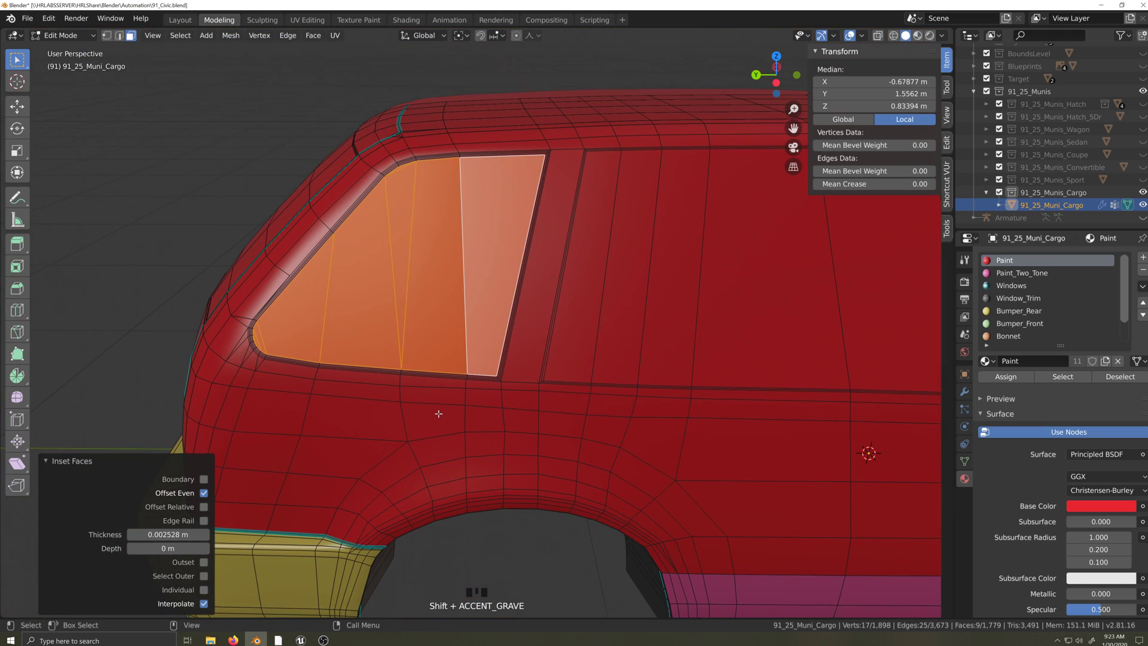
pyautogui.press('ctrl+KP_Add')
pyautogui.press('ctrl+KP_Add')
pyautogui.press('`')
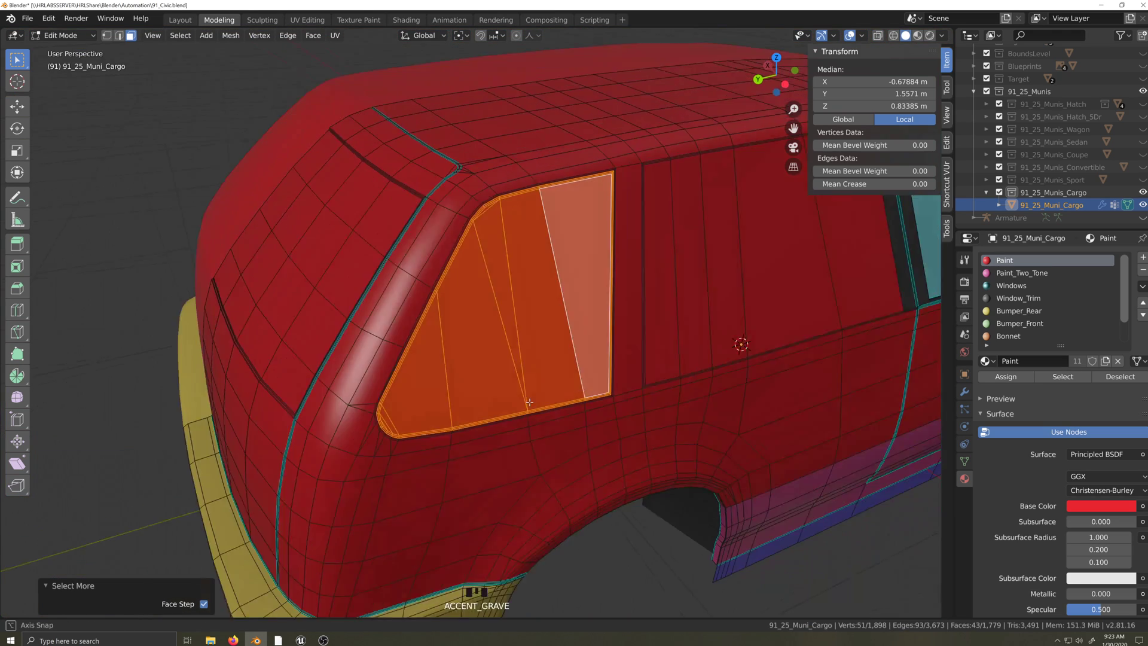
pyautogui.scroll(2, 718, 453)
pyautogui.scroll(2, 565, 471)
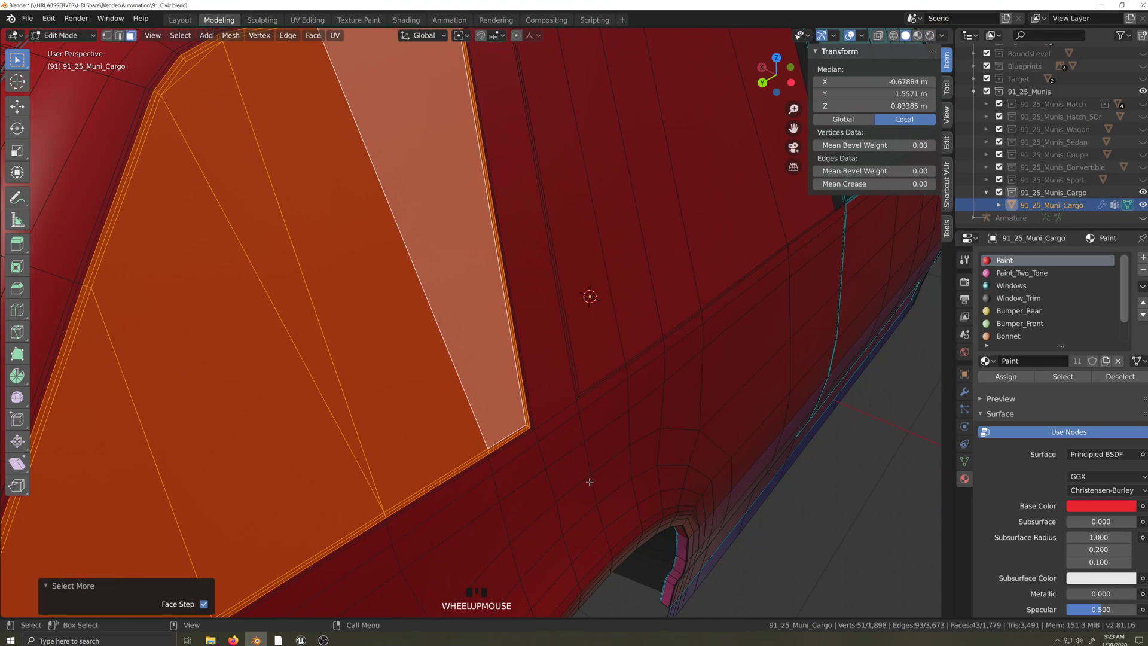
pyautogui.press('g')
pyautogui.press('y')
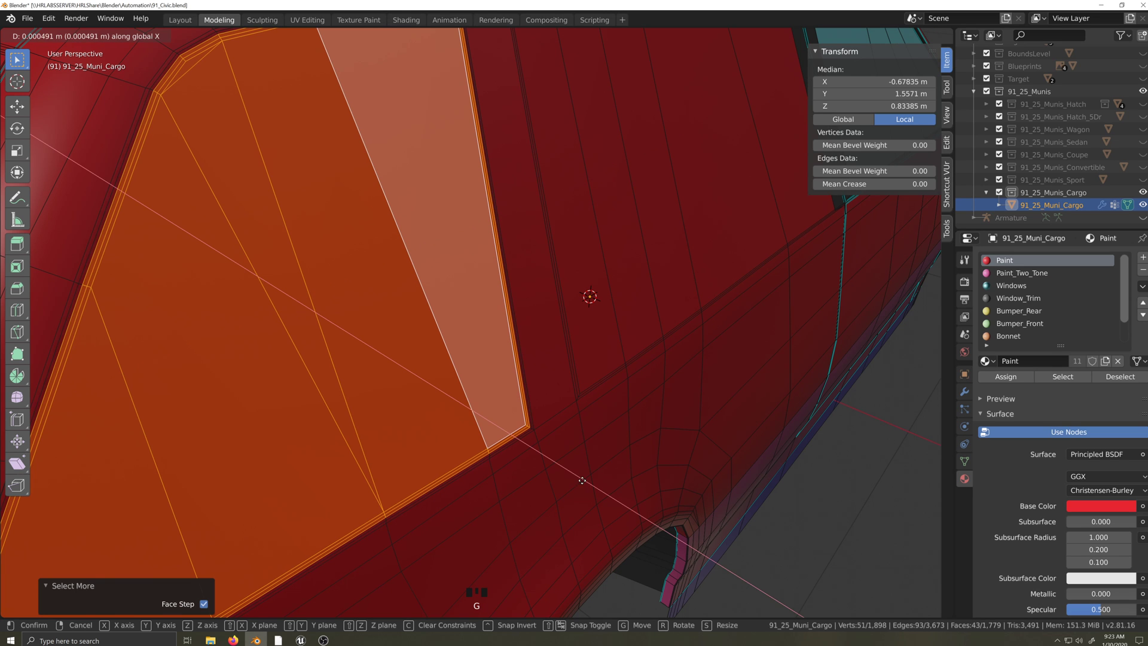
pyautogui.click(565, 482)
pyautogui.press('Tab')
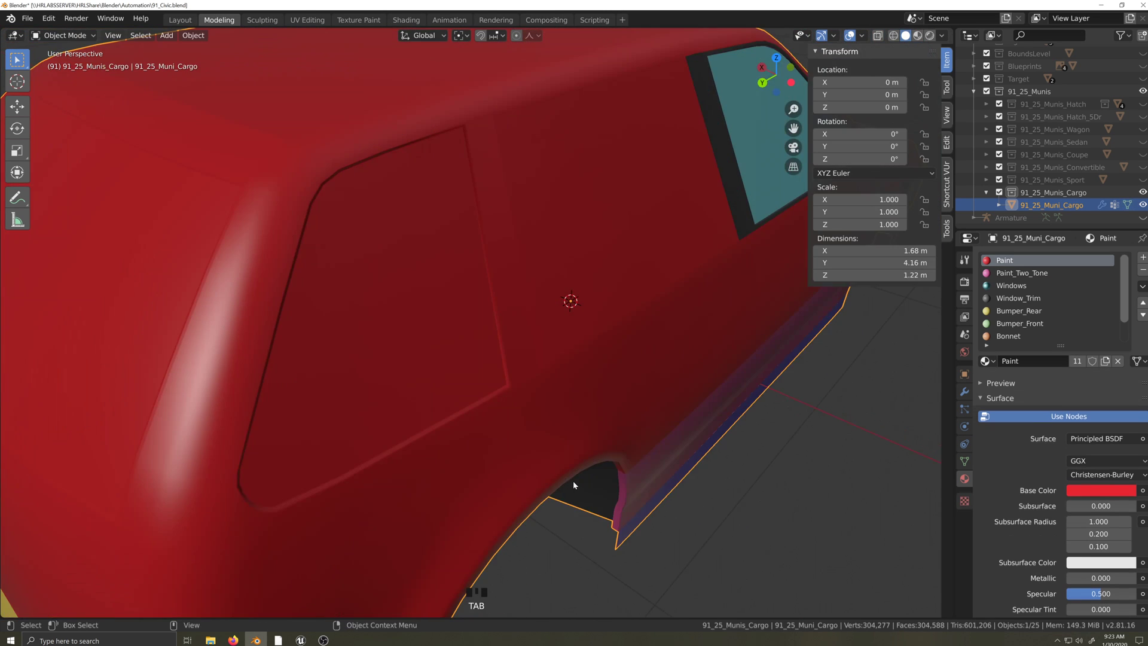
pyautogui.press('`')
pyautogui.scroll(-2, 466, 487)
pyautogui.press('`')
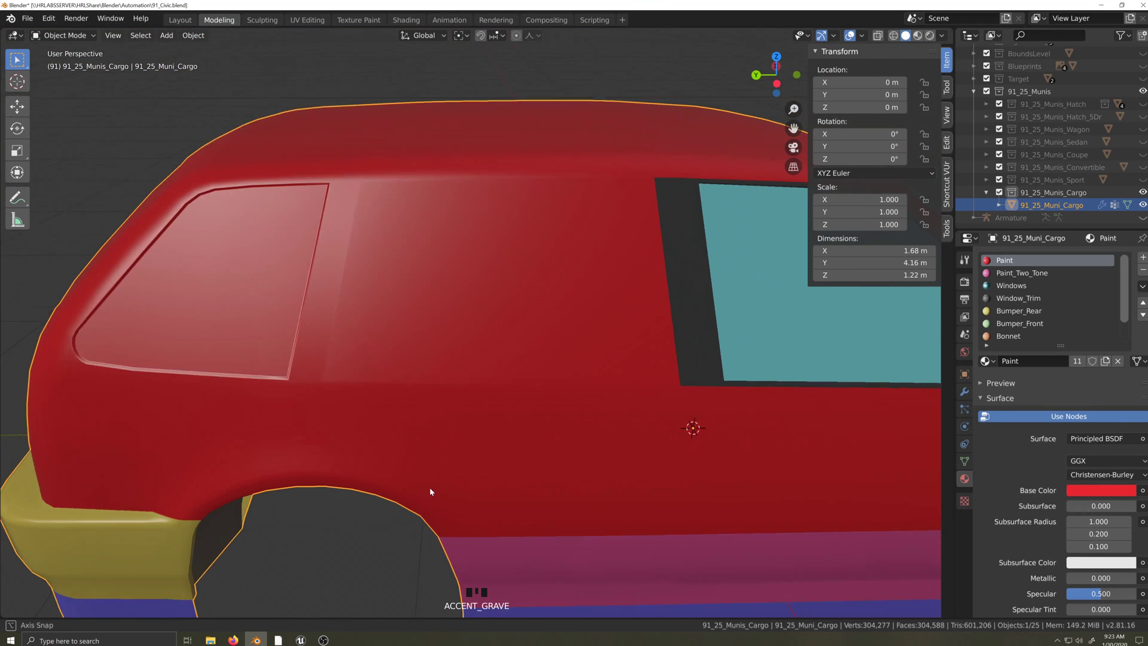
# - Inset the painted rear door window faces twice, by about 0.0022 m and 0.0018 m, and grow the selection over both inset rings
pyautogui.press('Tab')
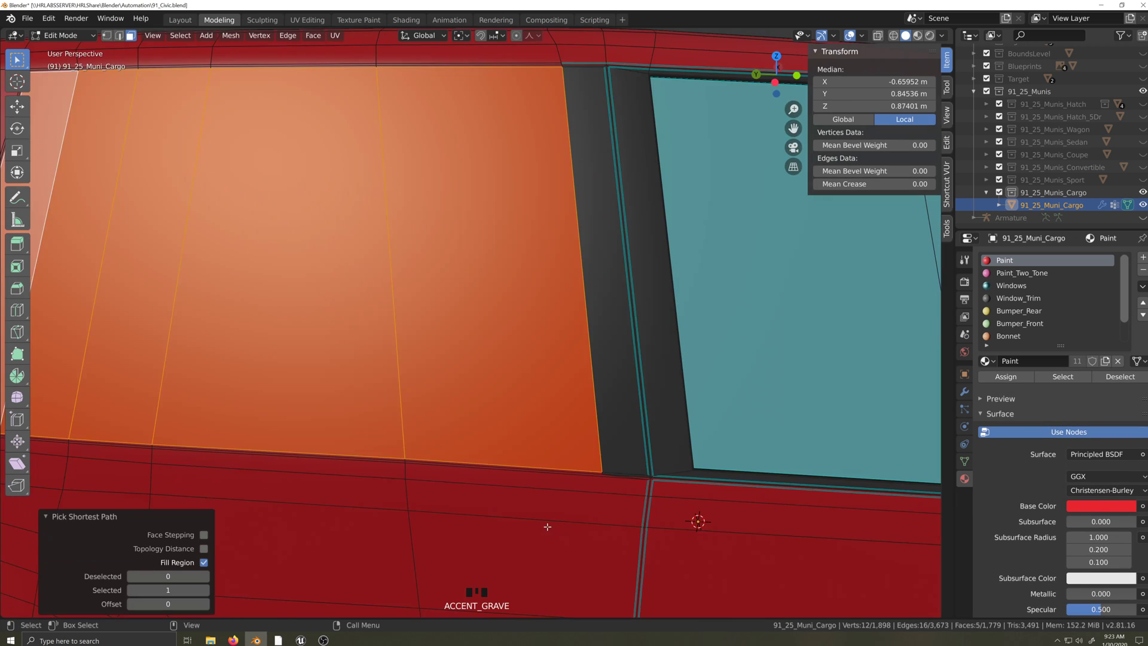
pyautogui.scroll(-1, 544, 525)
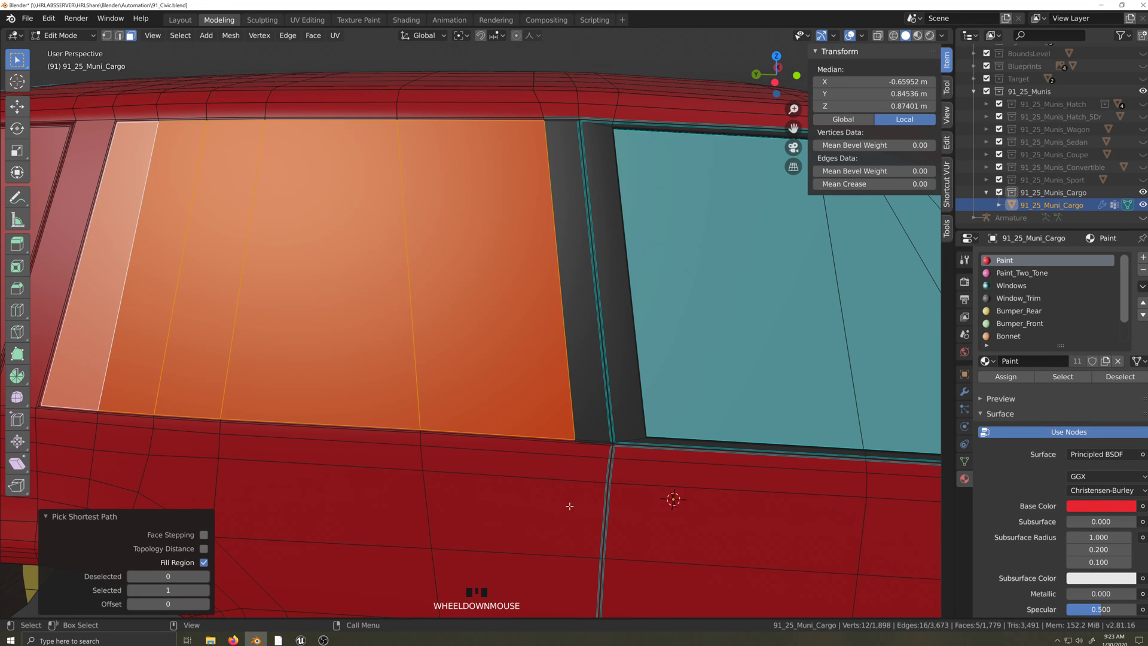
pyautogui.scroll(2, 577, 509)
pyautogui.hotkey('shift', '`')
pyautogui.scroll(3, 551, 507)
pyautogui.hotkey('shift', '`')
pyautogui.scroll(2, 552, 492)
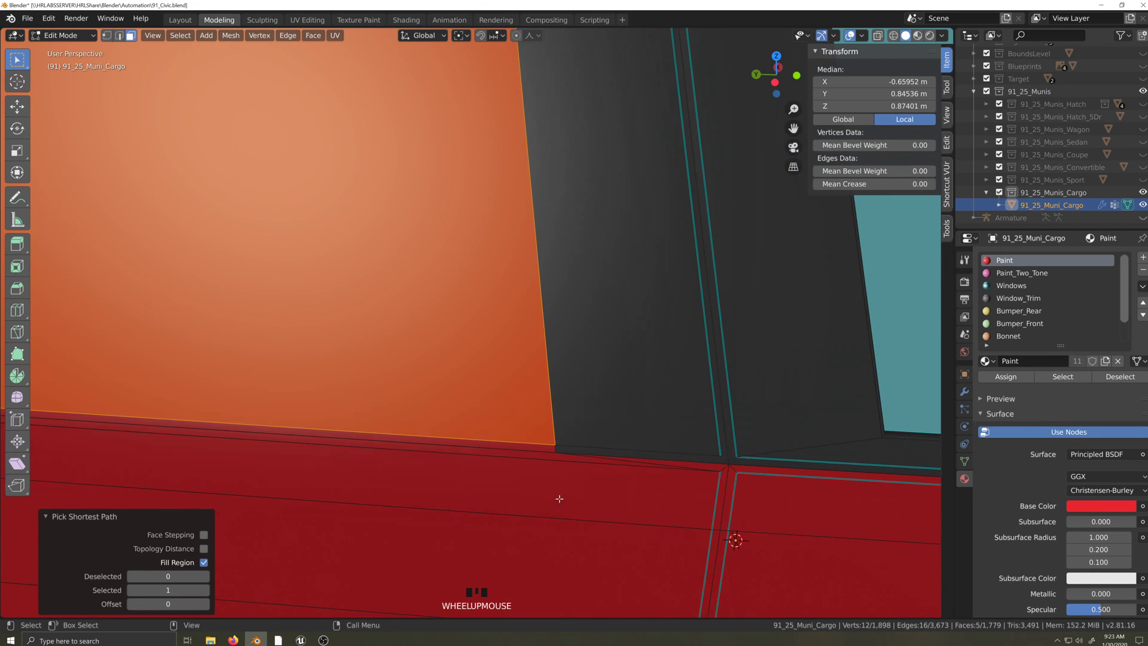
pyautogui.press('i')
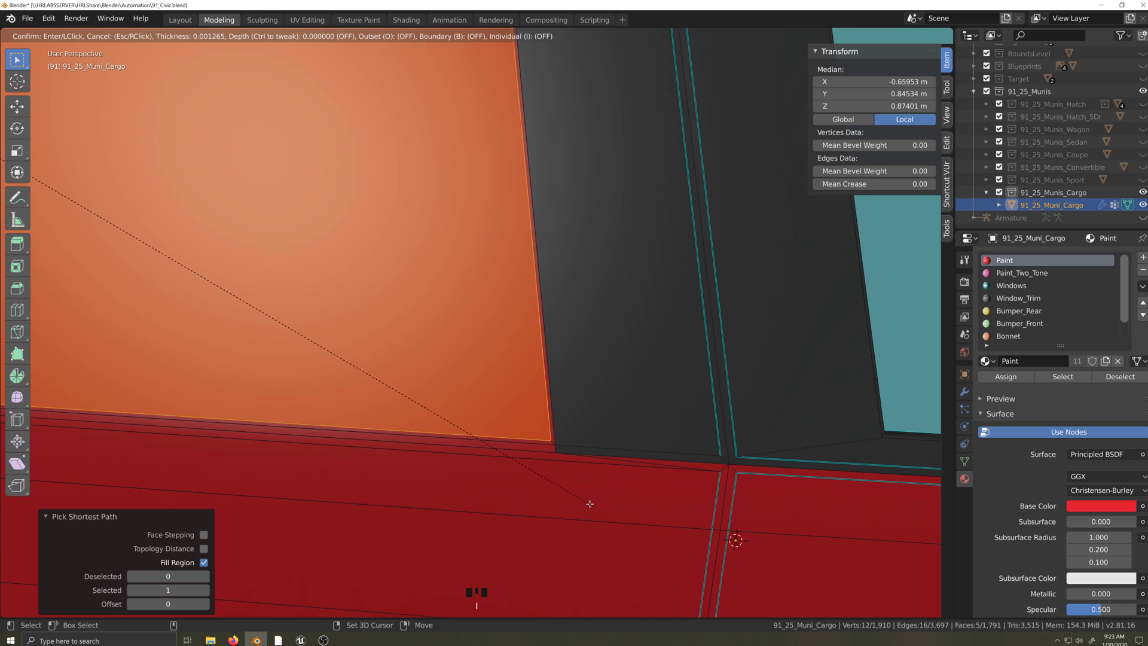
pyautogui.keyDown('shift'); pyautogui.click(581, 499); pyautogui.keyUp('shift')
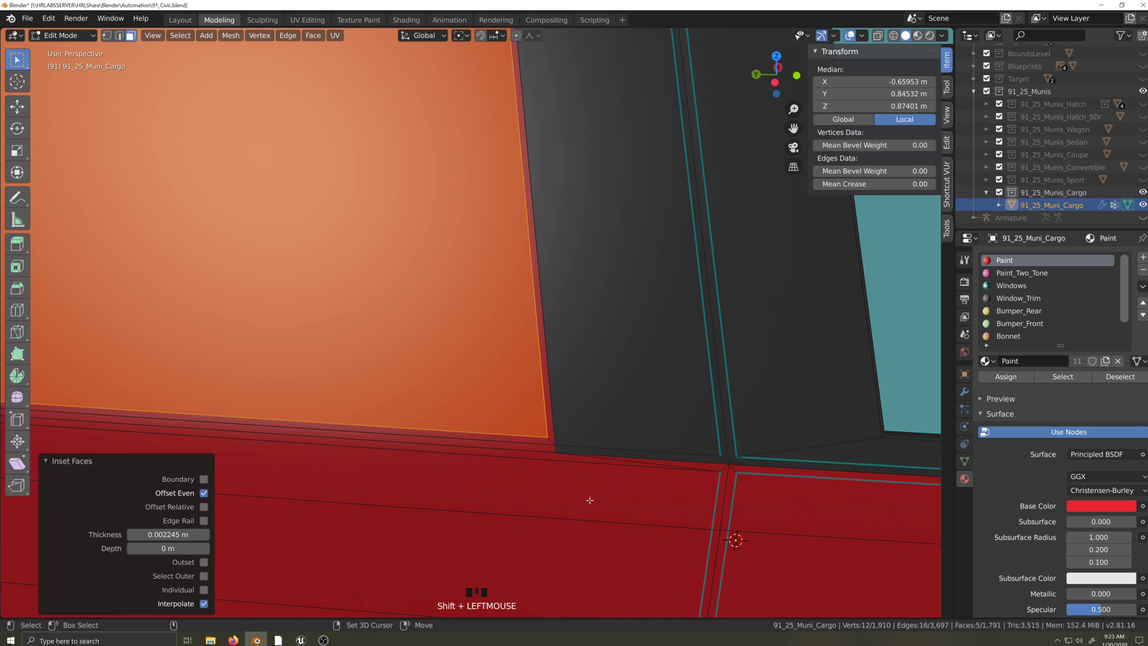
pyautogui.press('i')
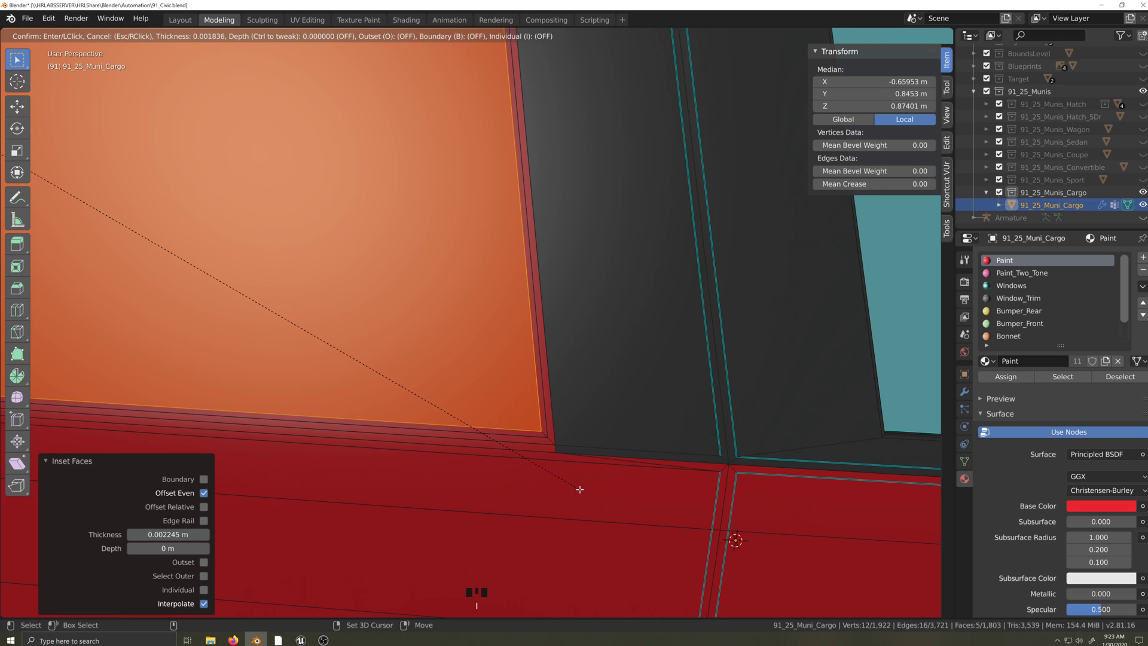
pyautogui.keyDown('shift'); pyautogui.click(578, 488); pyautogui.keyUp('shift')
pyautogui.press('ctrl+KP_Add')
pyautogui.press('ctrl+KP_Add')
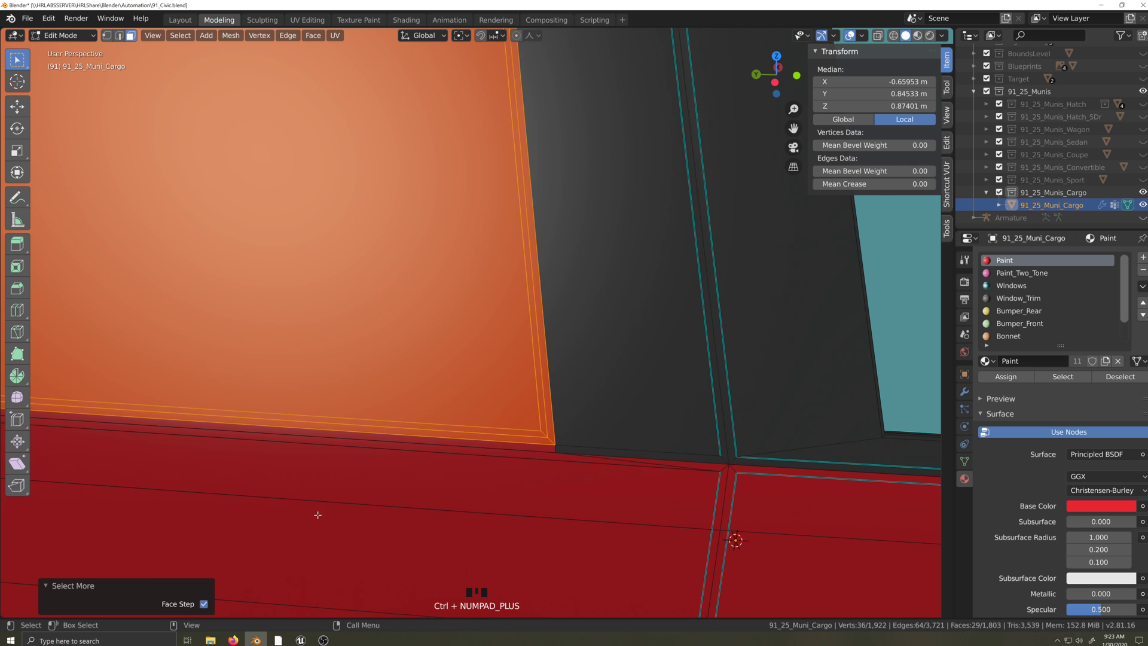
# - Move the inset rear door window panel about 0.0027 m inward along global X and check the recess in Object Mode
pyautogui.scroll(-2, 418, 488)
pyautogui.scroll(-2, 399, 474)
pyautogui.moveTo(354, 492); pyautogui.dragTo(632, 491, button='middle')
pyautogui.press('g')
pyautogui.press('x')
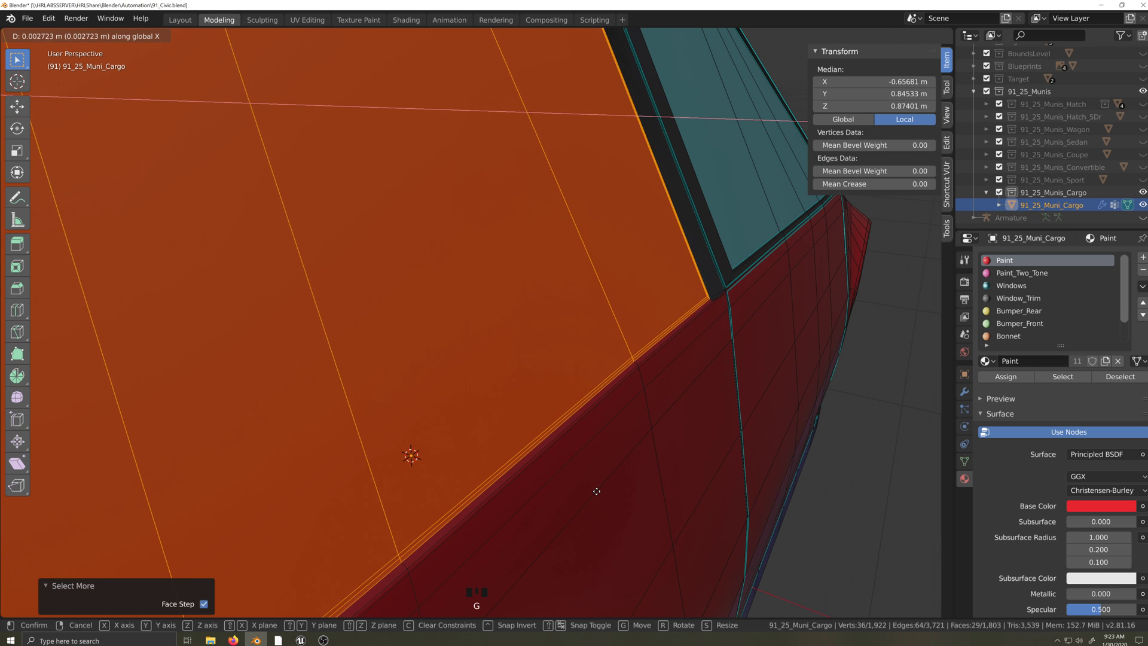
pyautogui.keyDown('shift'); pyautogui.click(598, 489); pyautogui.keyUp('shift')
pyautogui.press('`')
pyautogui.moveTo(699, 407); pyautogui.dragTo(578, 522, button='middle')
pyautogui.press('Tab')
pyautogui.scroll(2, 603, 505)
pyautogui.press('Tab')
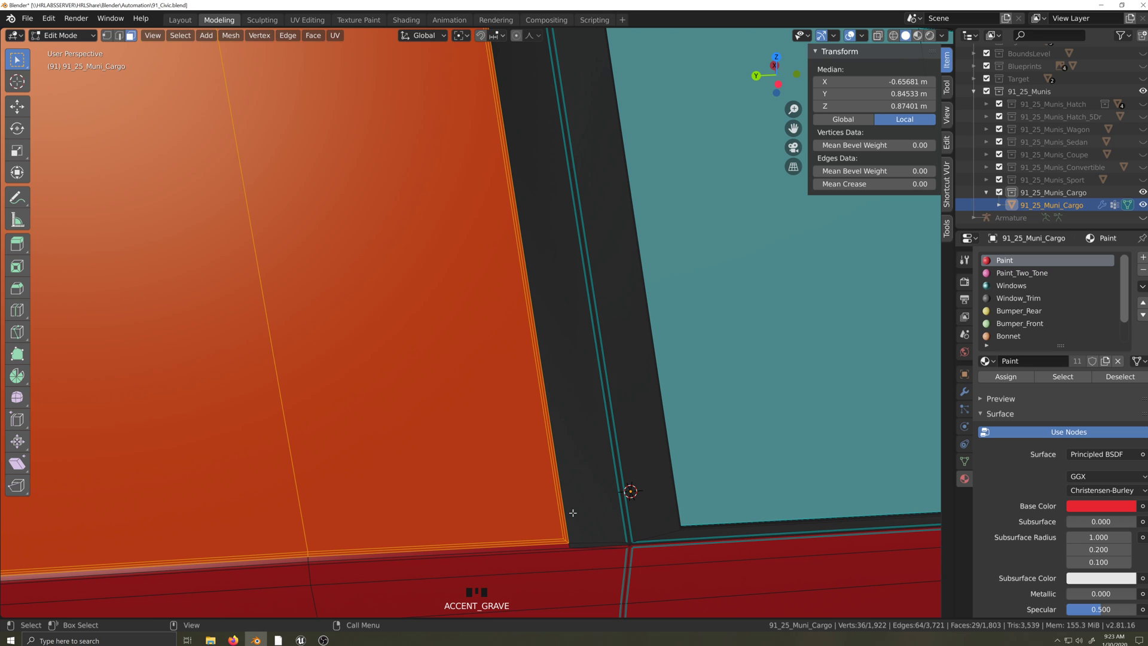
# - Select the front border edges of the painted rear door panel beside the black B-pillar trim and mark them as sharp
pyautogui.press('2')
pyautogui.click(564, 504)
pyautogui.hotkey('shift', '`')
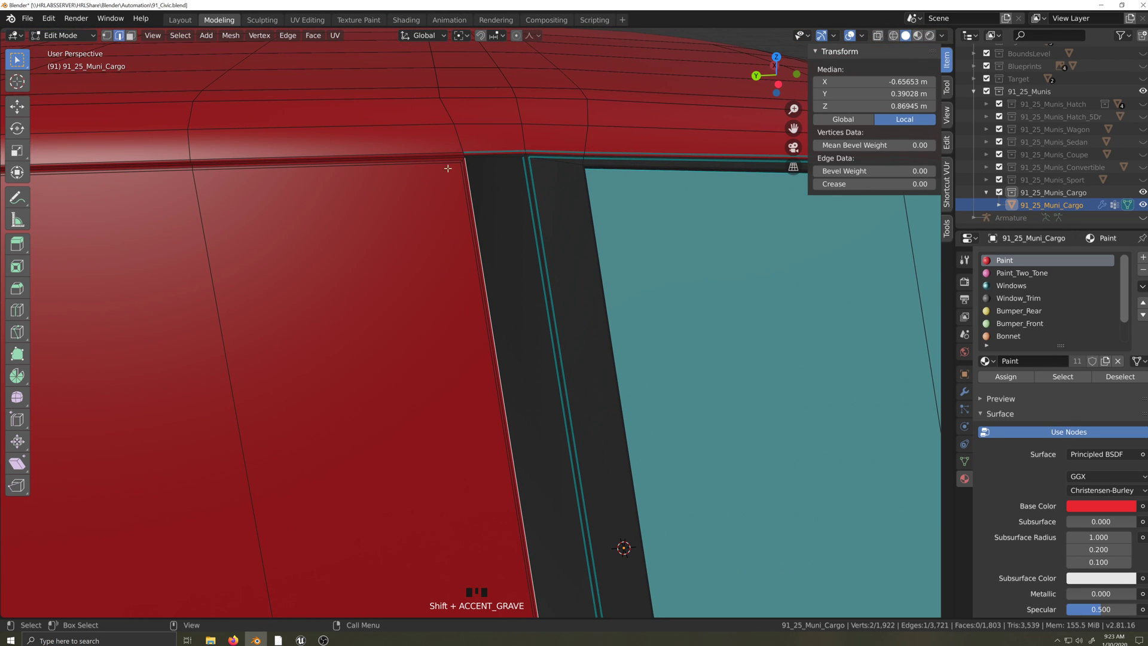
pyautogui.scroll(9, 449, 187)
pyautogui.hotkey('shift', '`')
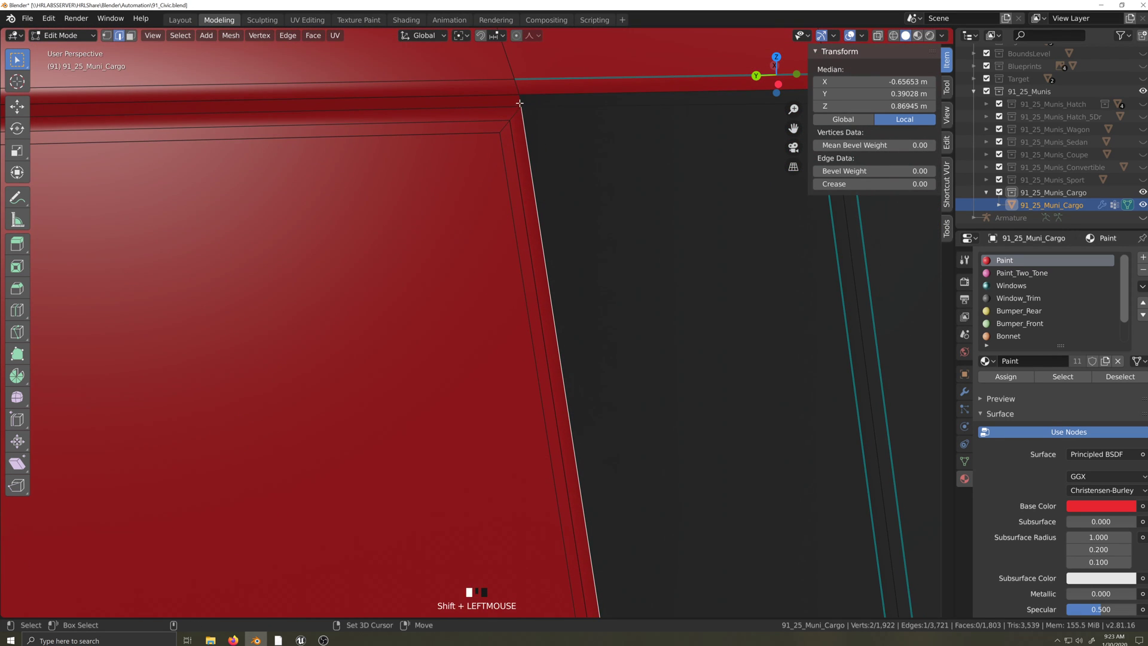
pyautogui.scroll(-7, 680, 357)
pyautogui.hotkey('shift', '`')
pyautogui.scroll(3, 518, 354)
pyautogui.keyDown('shift'); pyautogui.click(472, 414); pyautogui.keyUp('shift')
pyautogui.scroll(-2, 510, 388)
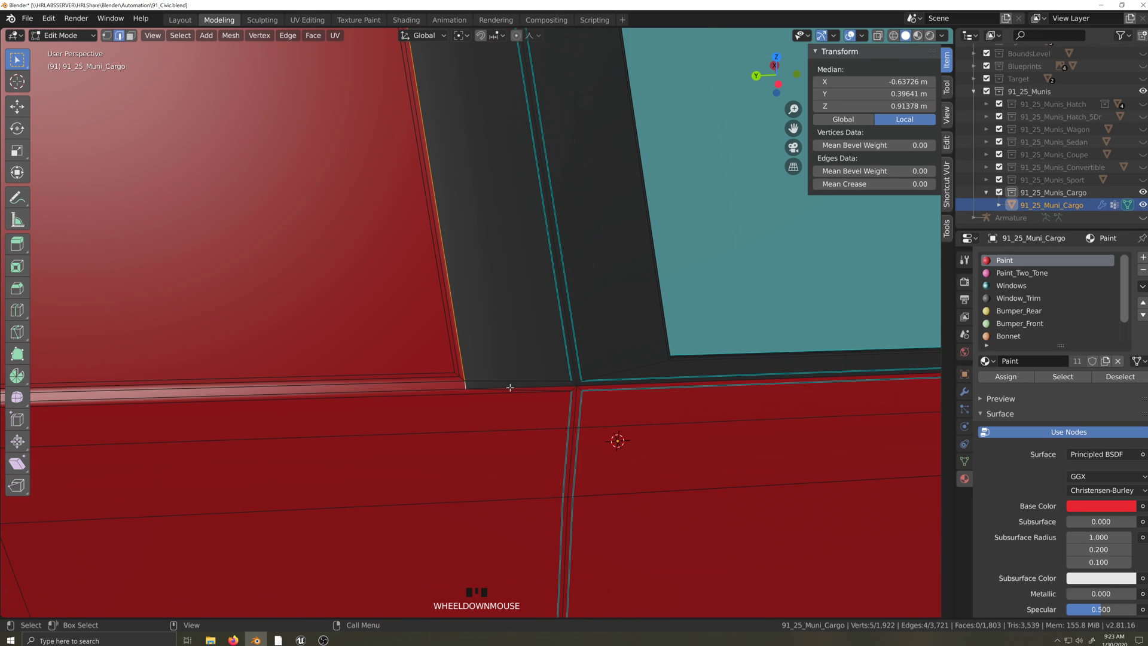
pyautogui.press('q')
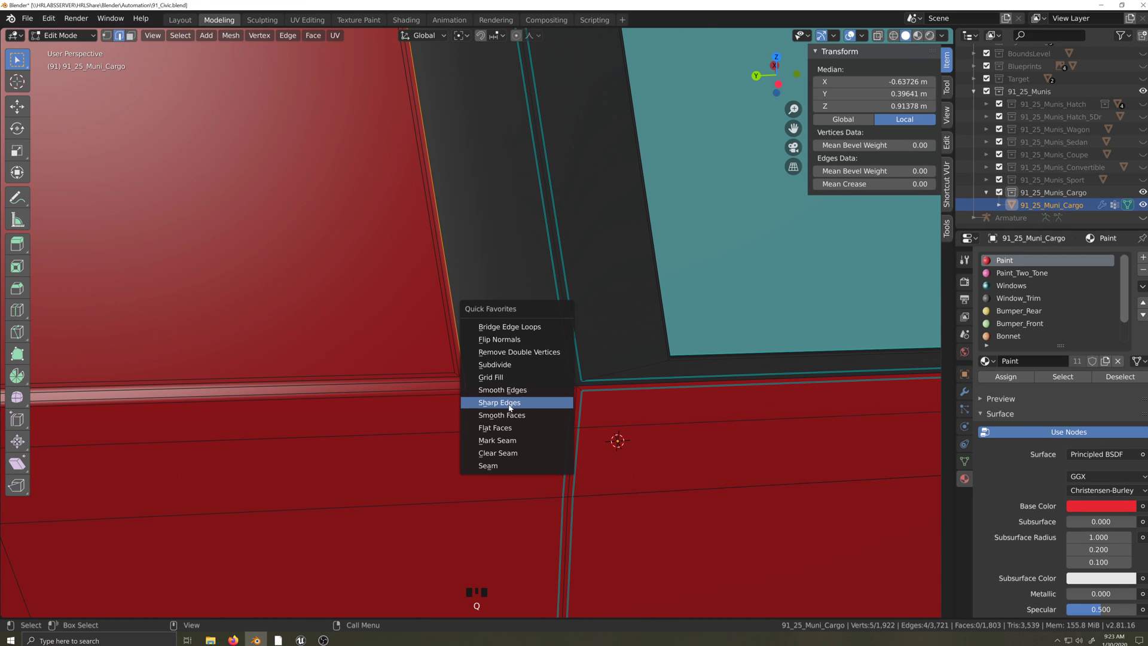
pyautogui.click(510, 403)
# - Select two vertices on the rear edge of the black B-pillar trim, shift them along global X, and inspect the panel in Object Mode
pyautogui.hotkey('shift', '`')
pyautogui.scroll(1, 486, 415)
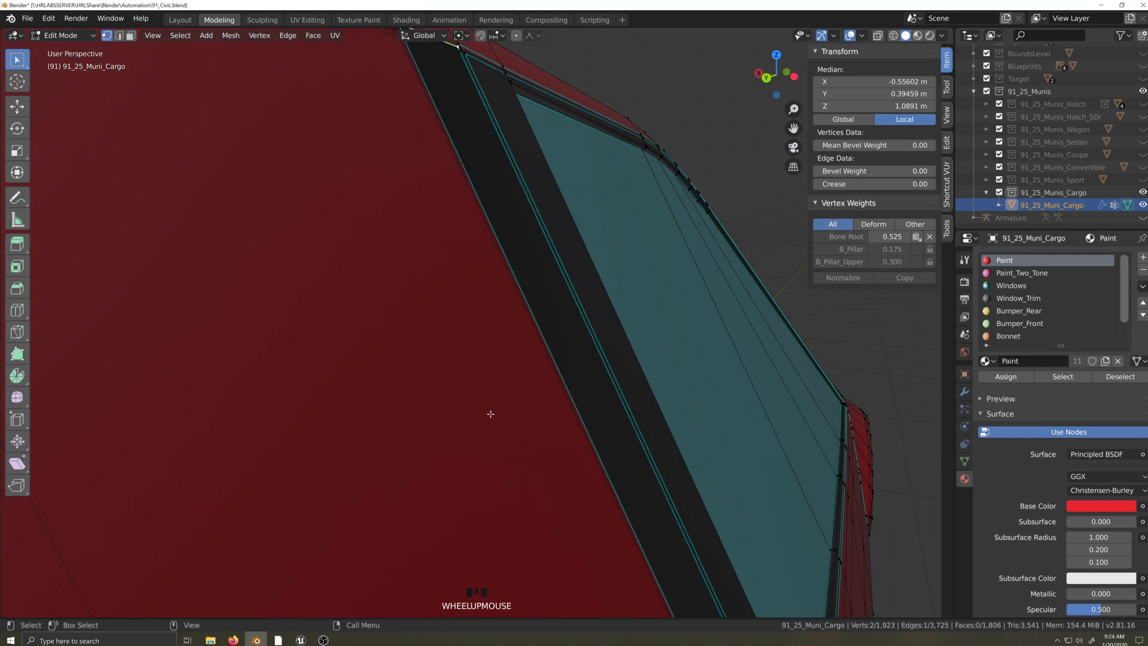
pyautogui.press('`')
pyautogui.hotkey('shift', '`')
pyautogui.scroll(1, 446, 443)
pyautogui.press('`')
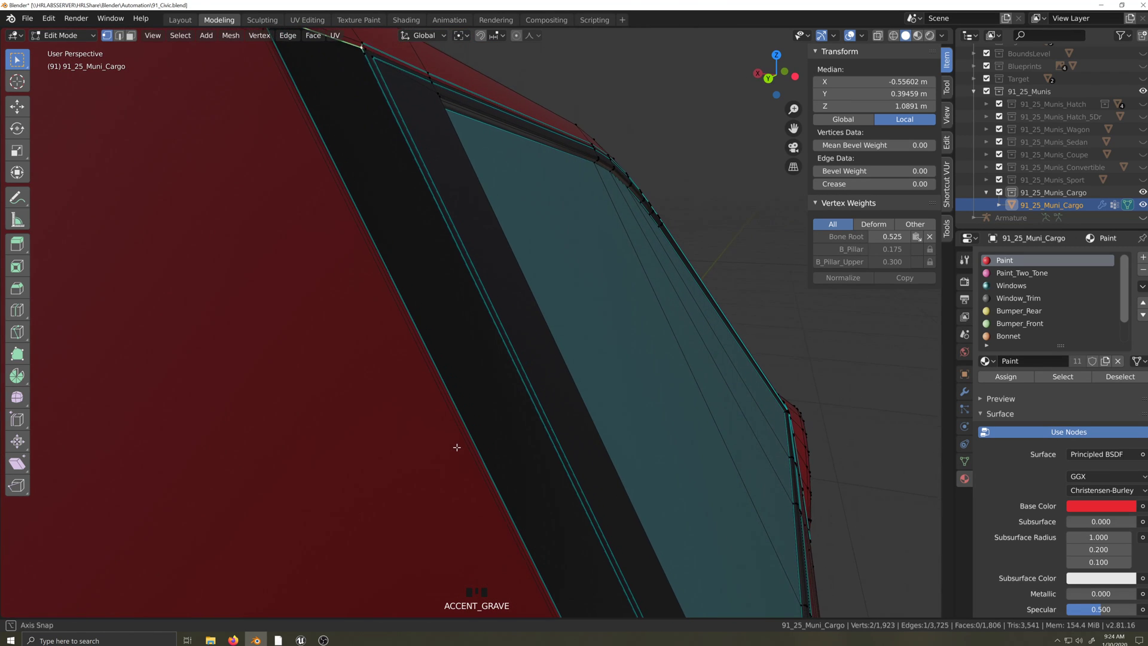
pyautogui.click(365, 104)
pyautogui.click(310, 71)
pyautogui.hotkey('shift', '`')
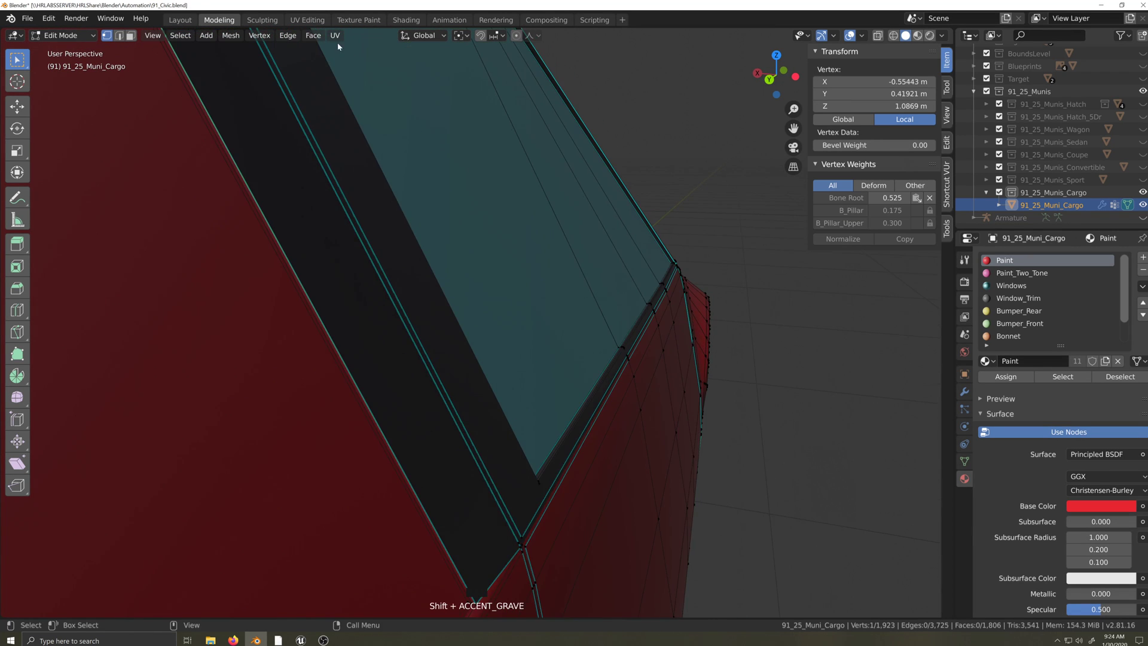
pyautogui.click(458, 361)
pyautogui.keyDown('shift'); pyautogui.click(402, 339); pyautogui.keyUp('shift')
pyautogui.press('g')
pyautogui.press('x')
pyautogui.click(516, 395)
pyautogui.press('Tab')
pyautogui.hotkey('shift', '`')
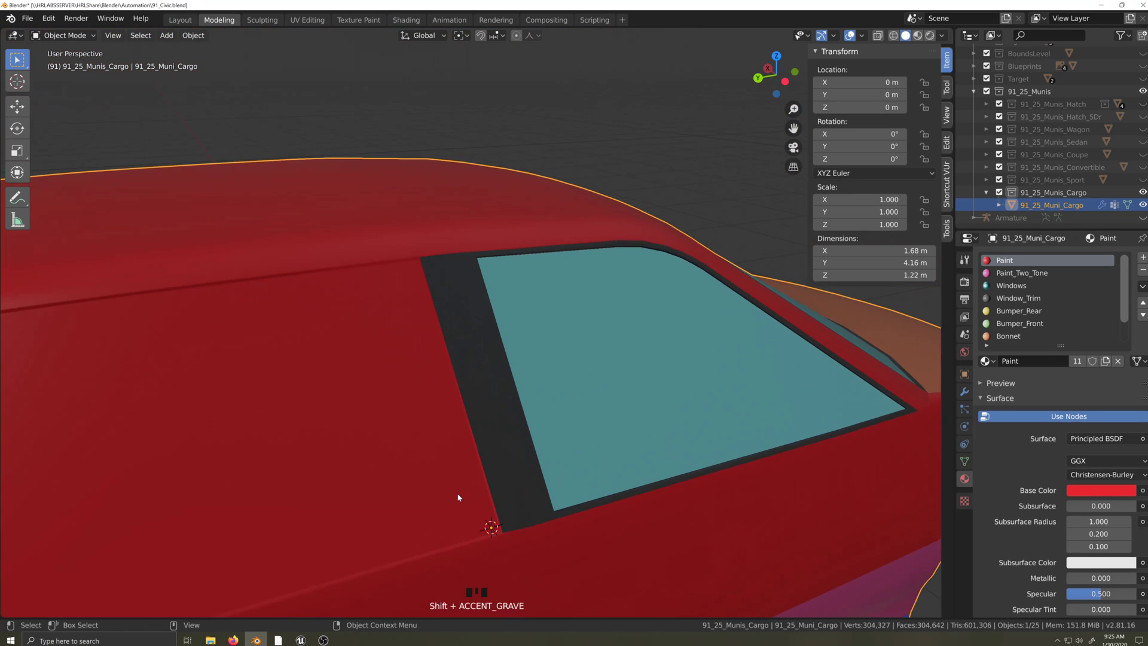
pyautogui.press('`')
pyautogui.moveTo(554, 464); pyautogui.dragTo(582, 490, button='middle')
# - Remove the rear door seam vertices around the rear wheel arch from the SeamPulls and Seams vertex groups, and clear the selection
pyautogui.press('Tab')
pyautogui.hotkey('shift', '`')
pyautogui.scroll(2, 632, 469)
pyautogui.press('`')
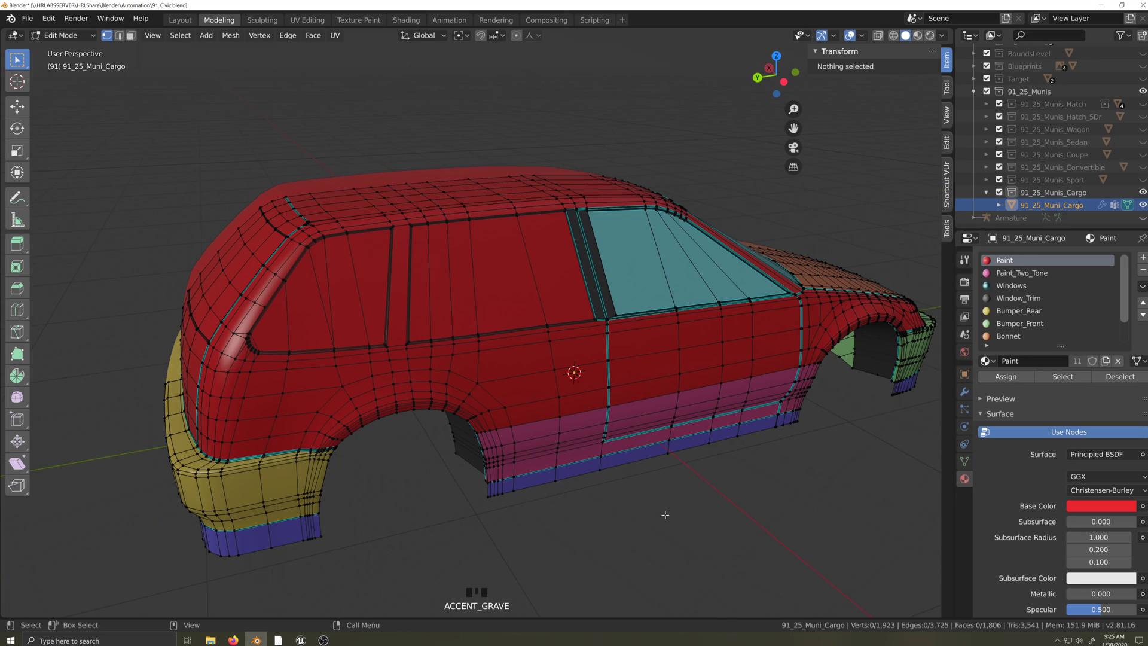
pyautogui.click(965, 462)
pyautogui.scroll(1, 1081, 327)
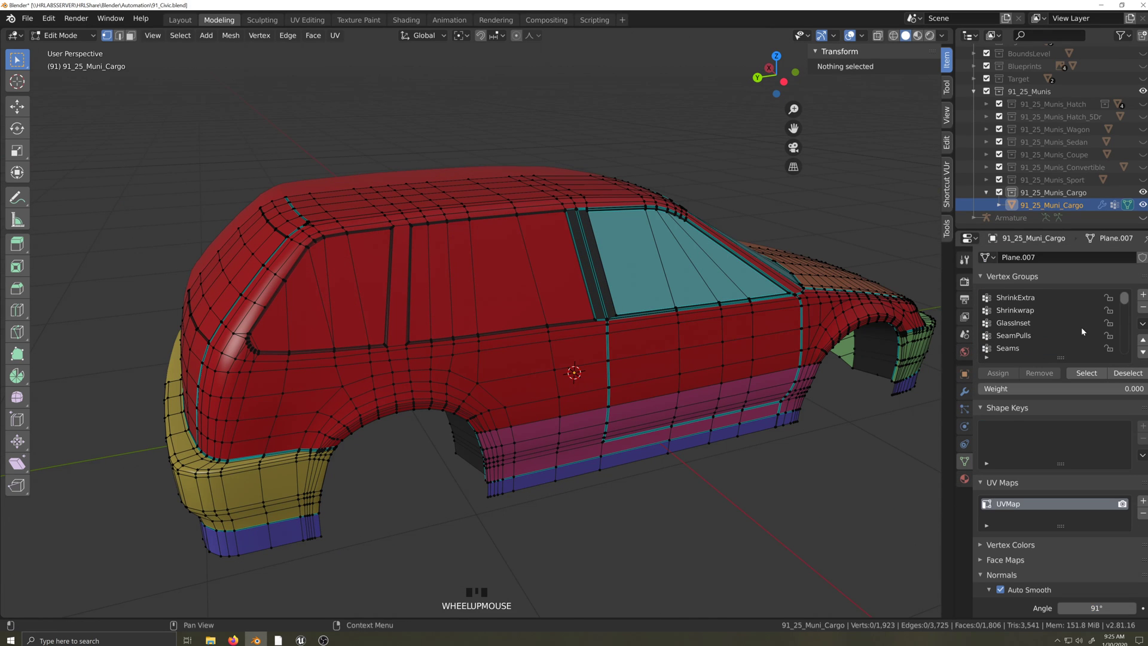
pyautogui.click(1100, 373)
pyautogui.press('`')
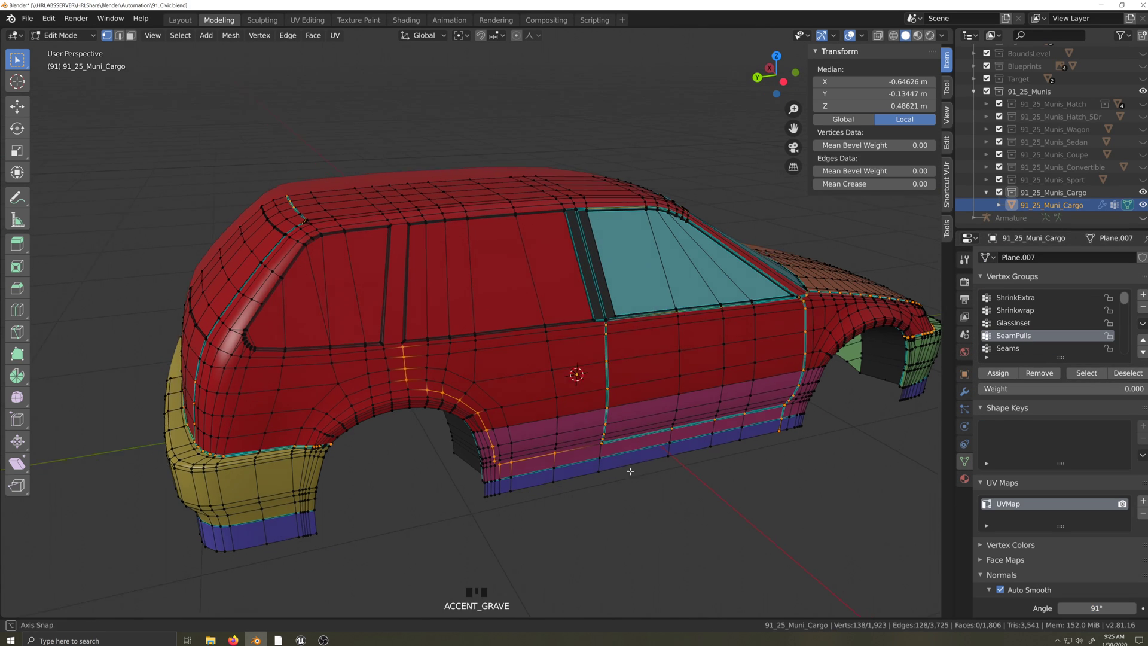
pyautogui.moveTo(343, 304); pyautogui.dragTo(526, 476)
pyautogui.click(1009, 349)
pyautogui.click(1035, 377)
pyautogui.hotkey('alt', 'a')
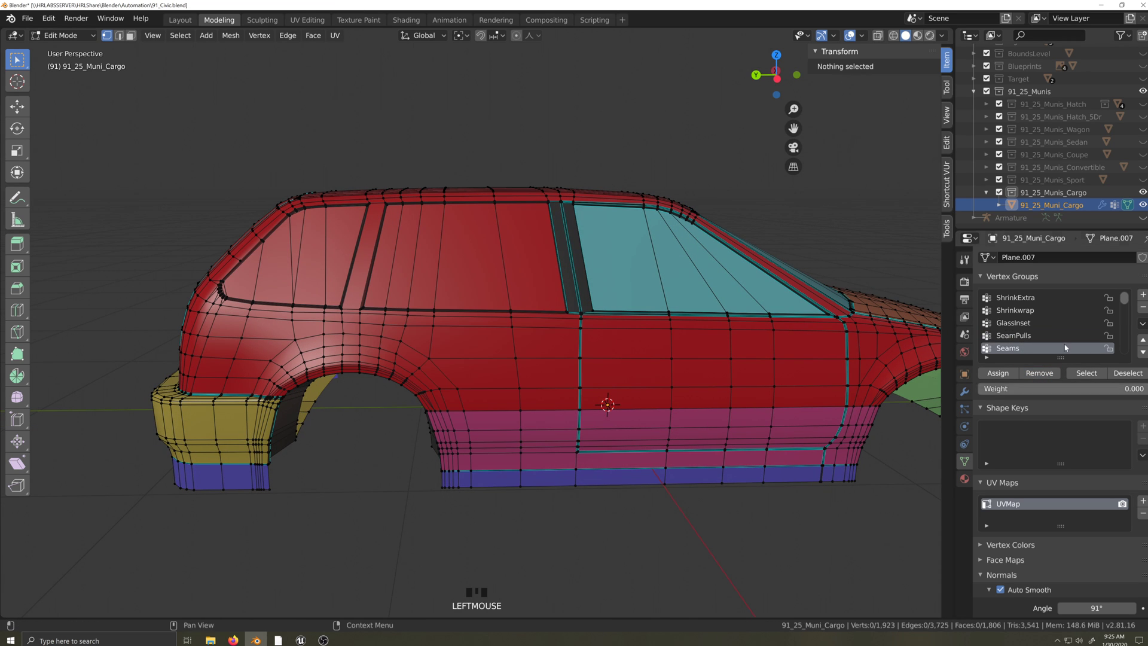
# - Select the SeamPulls vertices, add the missing front door seam vertices around the B-pillar, and assign them to the group with weight 0
pyautogui.click(1014, 336)
pyautogui.click(1086, 373)
pyautogui.scroll(5, 654, 310)
pyautogui.keyDown('shift'); pyautogui.moveTo(654, 309); pyautogui.dragTo(460, 479, button='middle'); pyautogui.keyUp('shift')
pyautogui.scroll(3, 459, 479)
pyautogui.hotkey('shift', '`')
pyautogui.keyDown('shift'); pyautogui.click(500, 393); pyautogui.keyUp('shift')
pyautogui.scroll(-6, 584, 295)
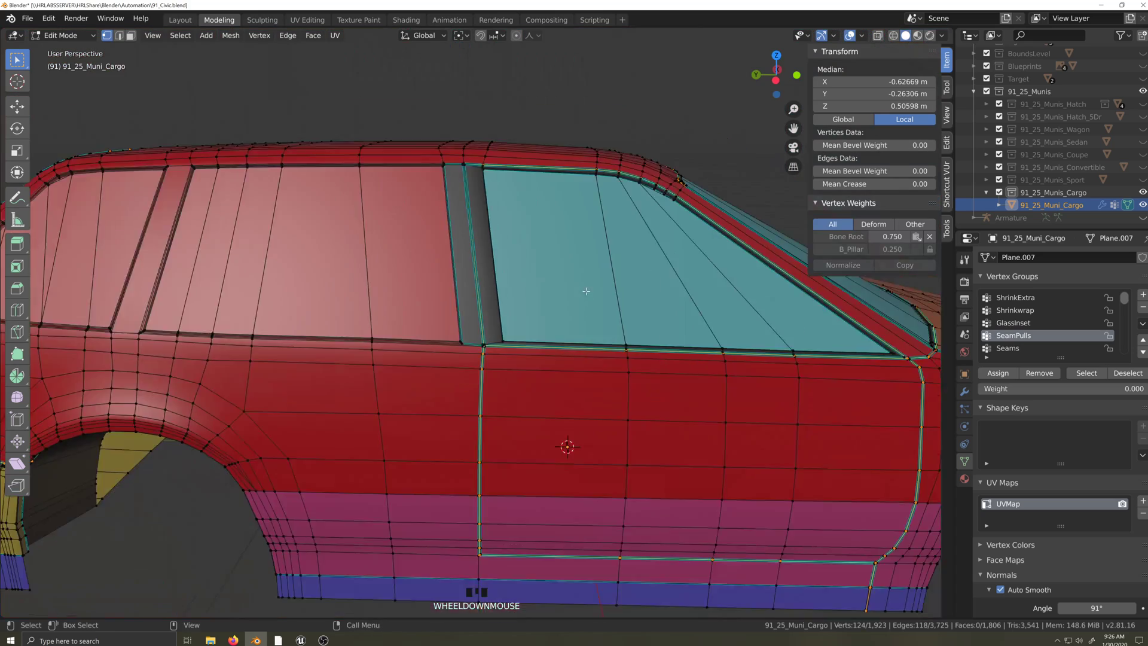
pyautogui.hotkey('shift', '`')
pyautogui.scroll(7, 490, 413)
pyautogui.keyDown('shift'); pyautogui.click(494, 413); pyautogui.keyUp('shift')
pyautogui.click(1009, 376)
pyautogui.scroll(-8, 628, 419)
# - Select the vertical tailgate seam edge loop at the rear corner and assign it to the SeamPulls vertex group with weight 0
pyautogui.press('`')
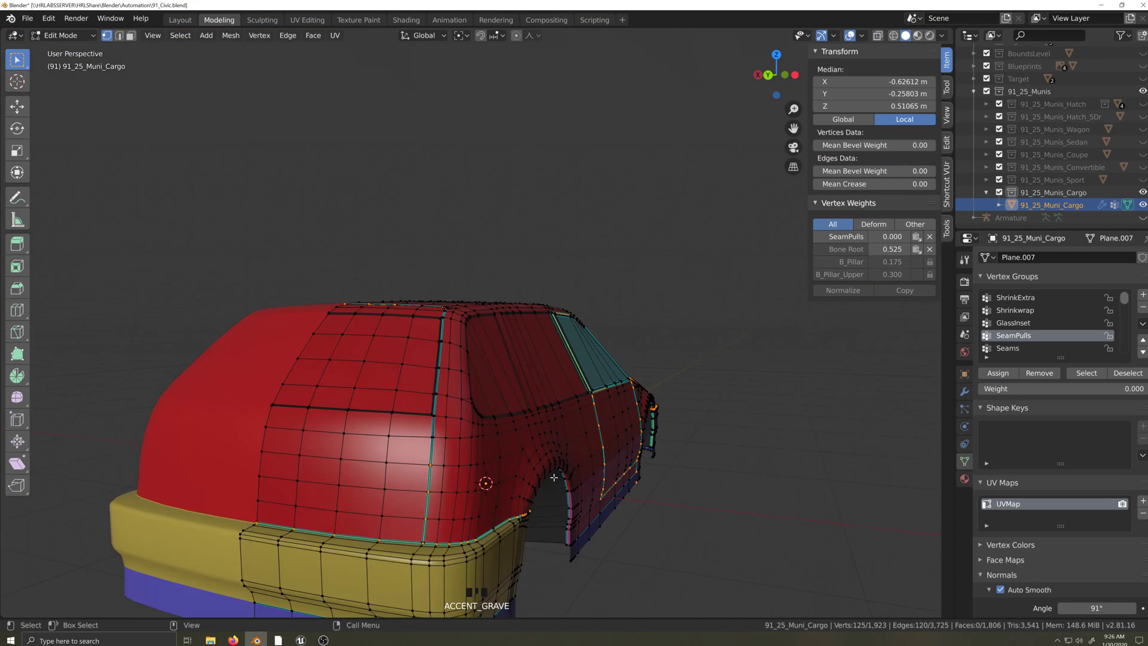
pyautogui.scroll(4, 487, 454)
pyautogui.hotkey('shift', '`')
pyautogui.scroll(3, 362, 348)
pyautogui.keyDown('alt'); pyautogui.click(361, 347); pyautogui.keyUp('alt')
pyautogui.hotkey('shift', '`')
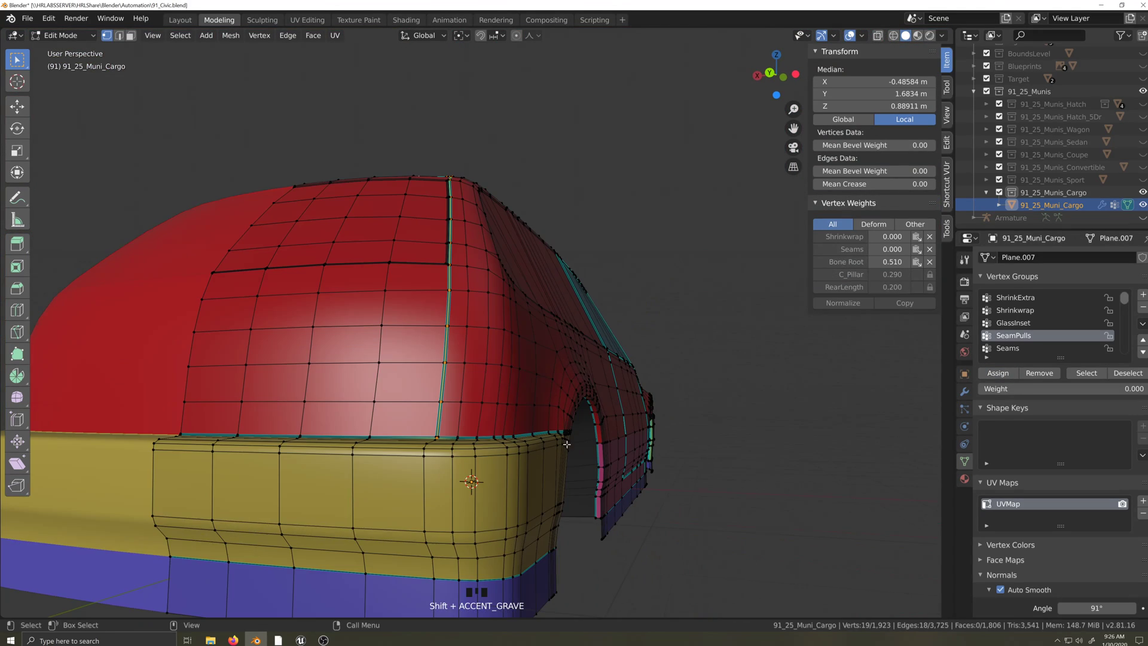
pyautogui.press('`')
pyautogui.scroll(3, 634, 540)
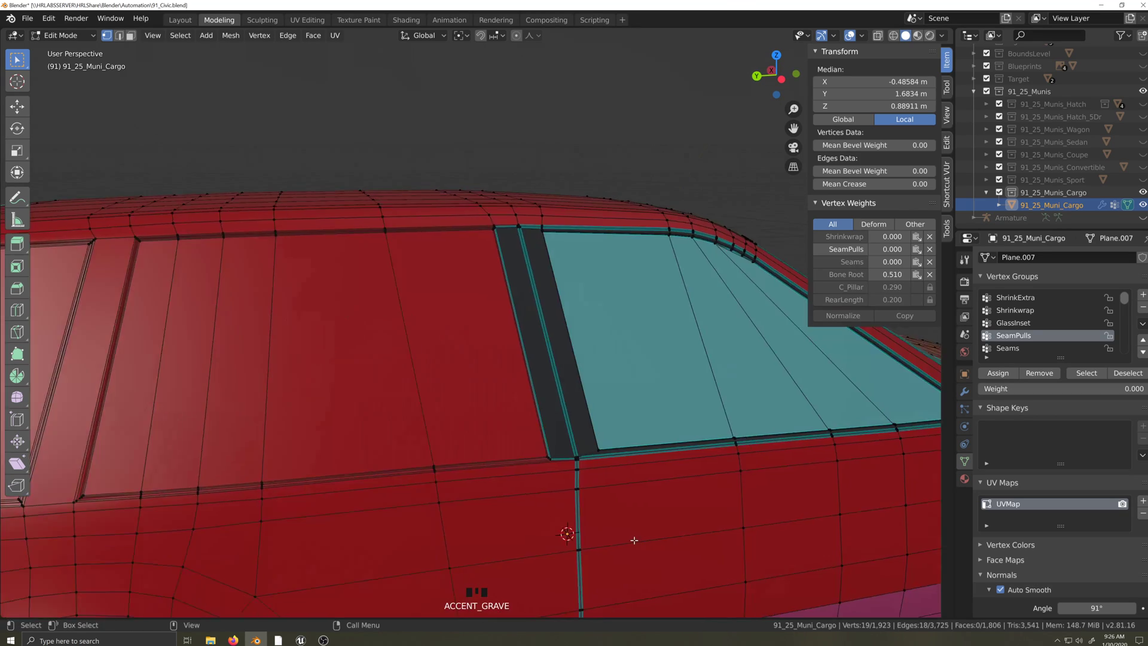
# - Select the SeamPulls vertex group to check which seams it covers, and clear the selection
pyautogui.scroll(-4, 633, 540)
pyautogui.click(892, 502)
pyautogui.click(1082, 374)
pyautogui.hotkey('shift', '`')
pyautogui.click(887, 472)
# - Select the Seams vertex group, deselect the seams to keep in side view, and remove the leftover rear door vertices from the group
pyautogui.click(999, 347)
pyautogui.click(1085, 374)
pyautogui.press('`')
pyautogui.hotkey('shift', '`')
pyautogui.press('`')
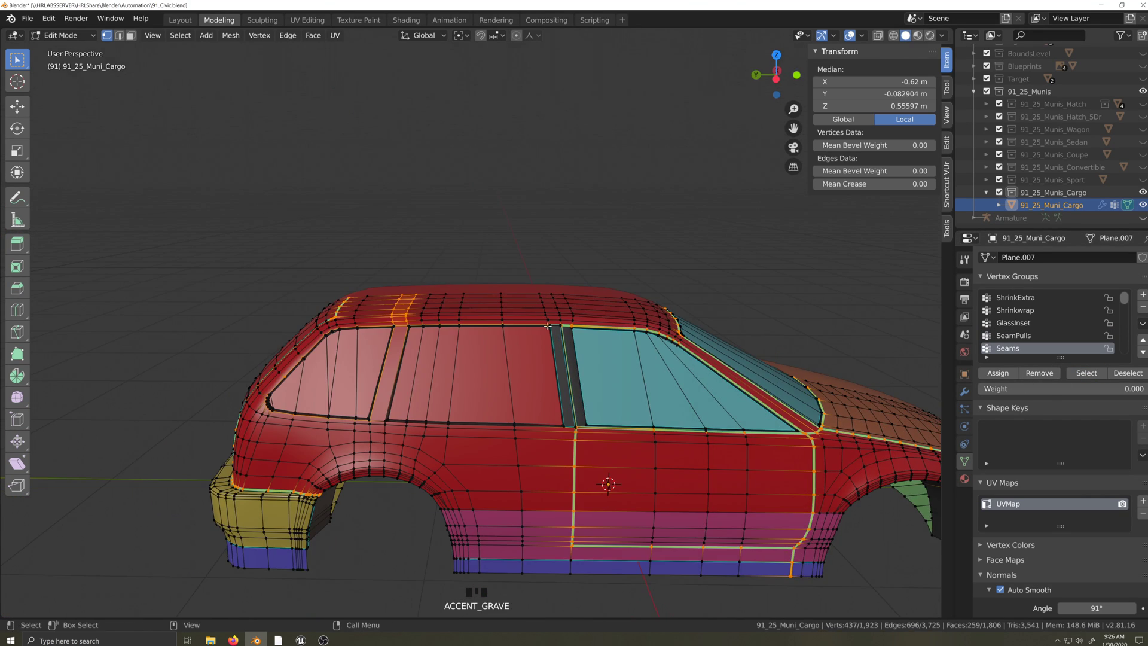
pyautogui.press('ctrl+KP_3')
pyautogui.scroll(2, 323, 275)
pyautogui.press('c')
pyautogui.moveTo(290, 259)
pyautogui.keyDown('shift'); pyautogui.mouseDown()
pyautogui.moveTo(174, 390)
pyautogui.moveTo(851, 572)
pyautogui.moveTo(633, 296)
pyautogui.moveTo(614, 291)
pyautogui.moveTo(852, 398)
pyautogui.mouseUp(); pyautogui.keyUp('shift')
pyautogui.press('Escape')
pyautogui.scroll(-3, 749, 411)
pyautogui.hotkey('shift', '`')
pyautogui.keyDown('shift'); pyautogui.moveTo(712, 407); pyautogui.dragTo(638, 389, button='middle'); pyautogui.keyUp('shift')
pyautogui.press('c')
pyautogui.keyDown('shift'); pyautogui.moveTo(623, 343); pyautogui.dragTo(780, 391); pyautogui.keyUp('shift')
pyautogui.rightClick(780, 391)
pyautogui.keyDown('shift'); pyautogui.moveTo(705, 383); pyautogui.dragTo(891, 403, button='middle'); pyautogui.keyUp('shift')
pyautogui.scroll(4, 891, 402)
pyautogui.click(1048, 375)
# - Select only the SeamPulls vertices, expand the selection by one ring, and switch to face selection
pyautogui.click(1017, 336)
pyautogui.click(664, 145)
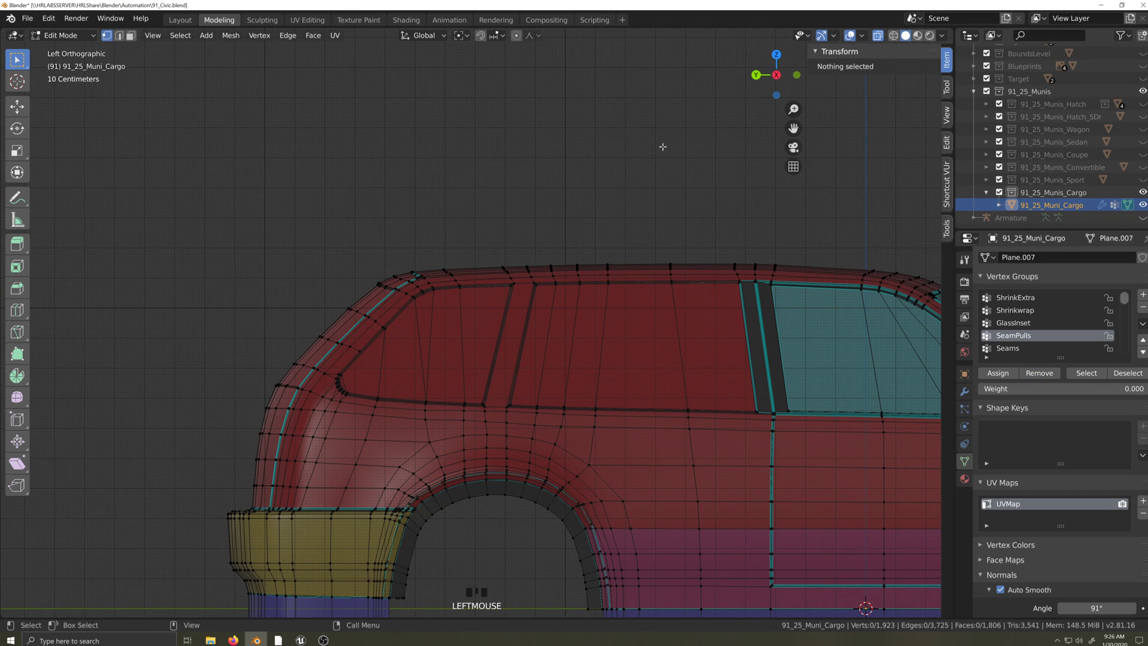
pyautogui.click(1079, 370)
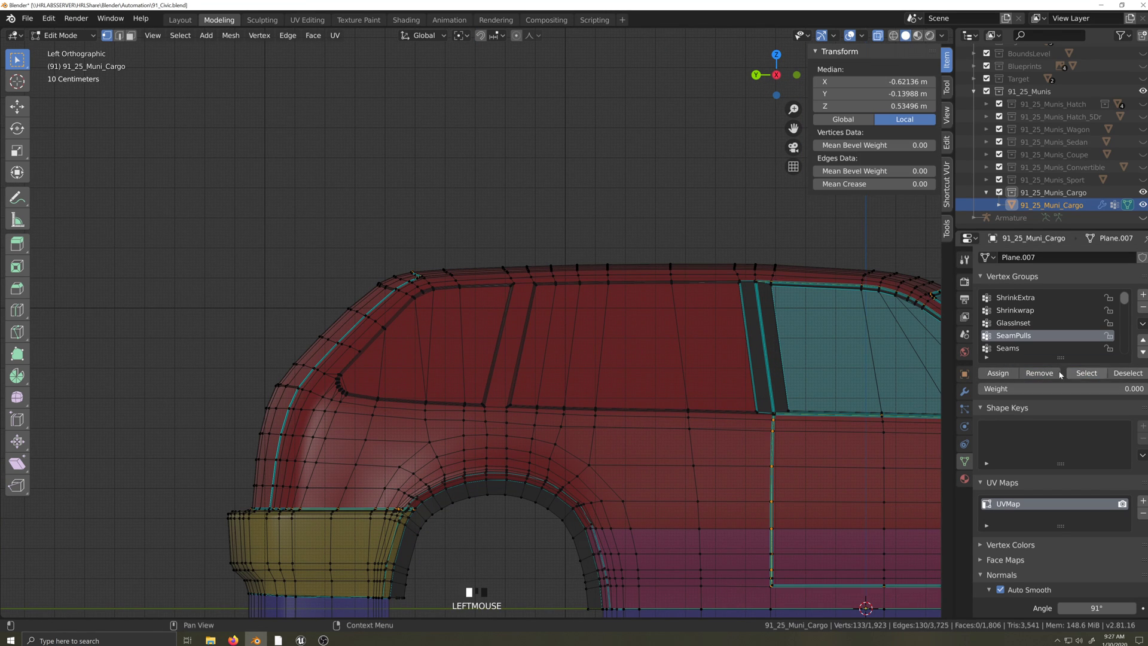
pyautogui.scroll(-3, 726, 410)
pyautogui.press('ctrl+KP_Add')
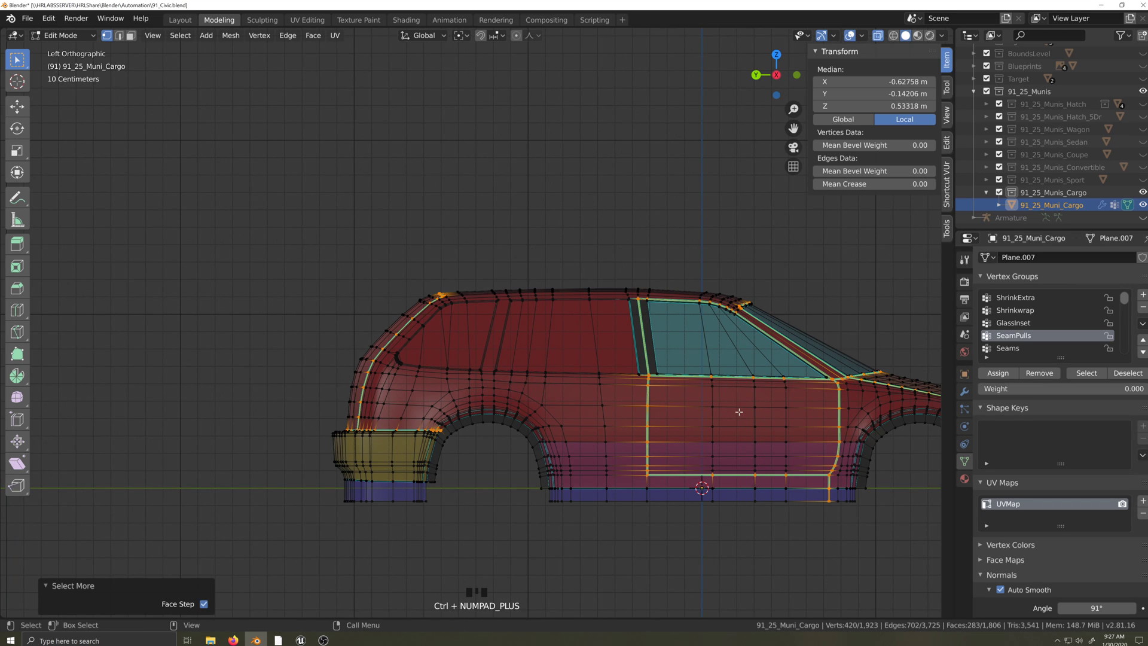
pyautogui.press('3')
# - Test the rear of the cargo body by temporarily moving the RearLength bone in Pose Mode and cancelling the moves
pyautogui.moveTo(452, 443); pyautogui.dragTo(646, 505, button='middle')
pyautogui.keyDown('shift'); pyautogui.moveTo(646, 505); pyautogui.dragTo(479, 503, button='middle'); pyautogui.keyUp('shift')
pyautogui.scroll(3, 479, 502)
pyautogui.moveTo(652, 443); pyautogui.dragTo(641, 509, button='middle')
pyautogui.press('g')
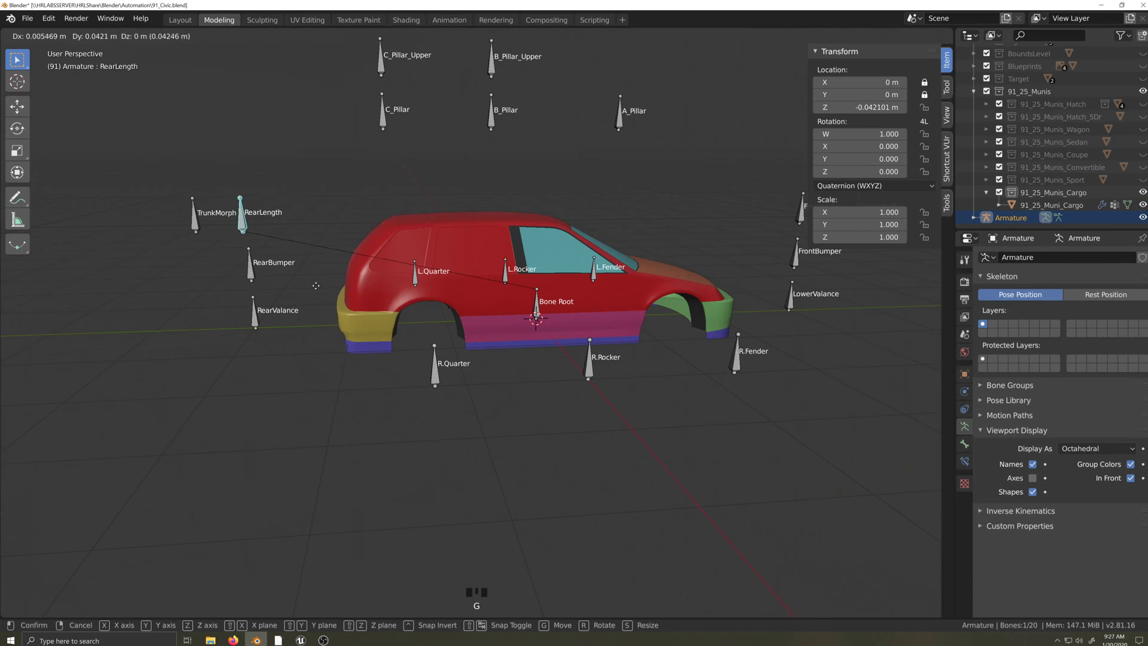
pyautogui.rightClick(202, 227)
pyautogui.press('g')
pyautogui.rightClick(227, 224)
# - Move the C_Pillar bone about 0.6 m rearward and the C_Pillar_Upper bone forward to test the body's deformation
pyautogui.click(386, 130)
pyautogui.press('g')
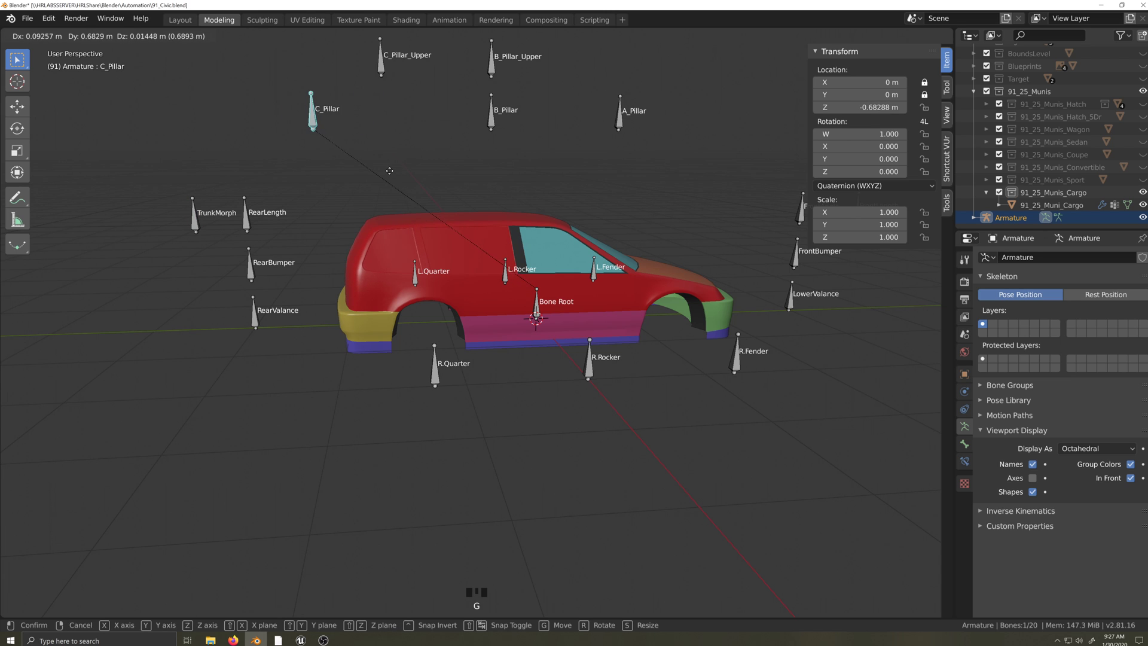
pyautogui.click(390, 76)
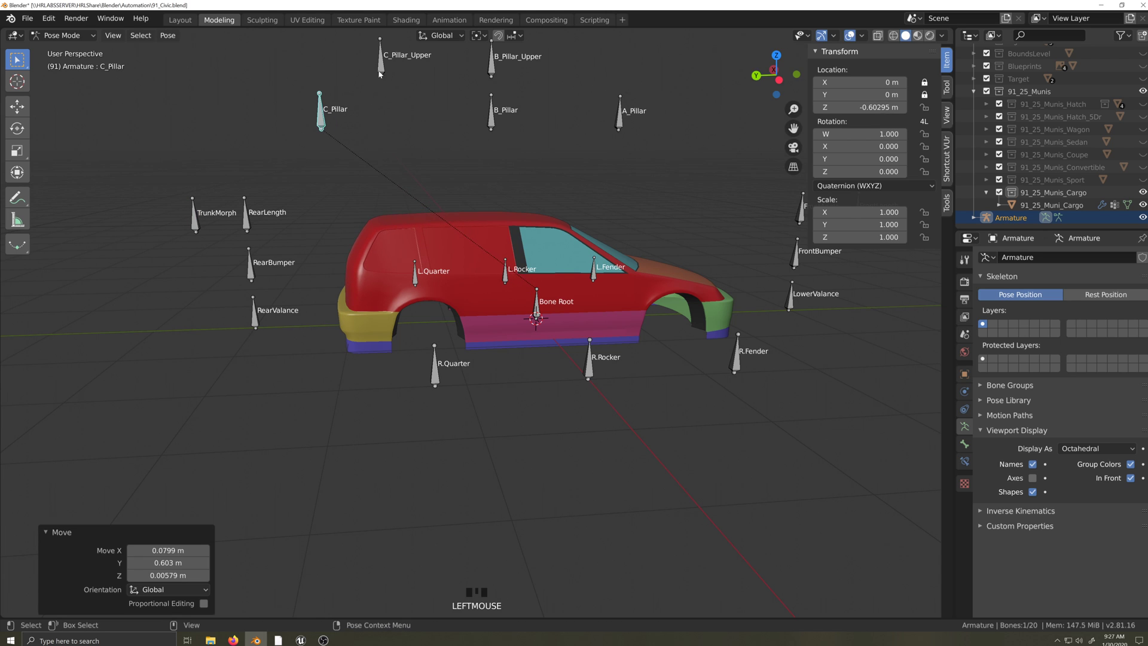
pyautogui.click(377, 69)
pyautogui.press('g')
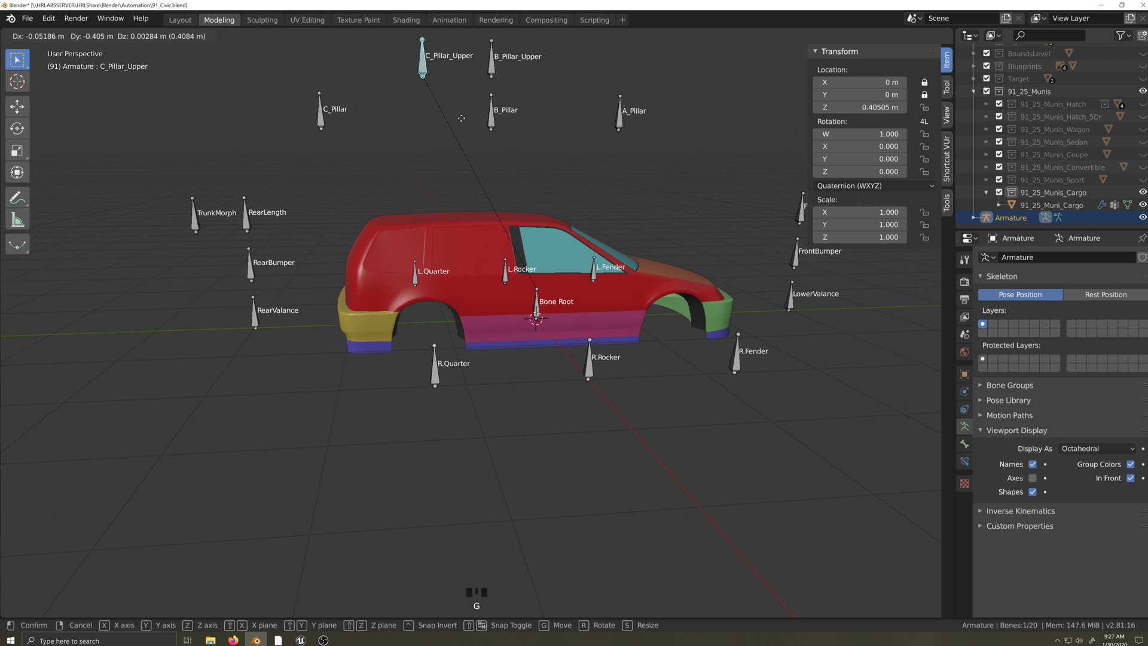
pyautogui.click(452, 118)
# - Move the B_Pillar bone rearward to test how the pillar and side panels deform
pyautogui.click(535, 143)
pyautogui.press('g')
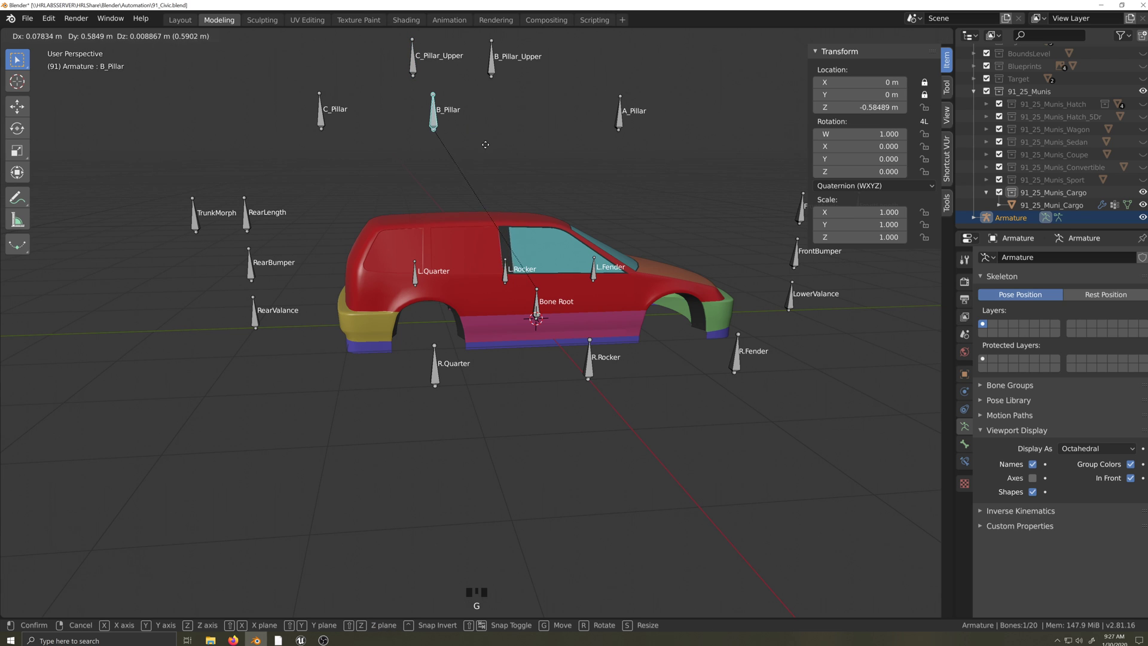